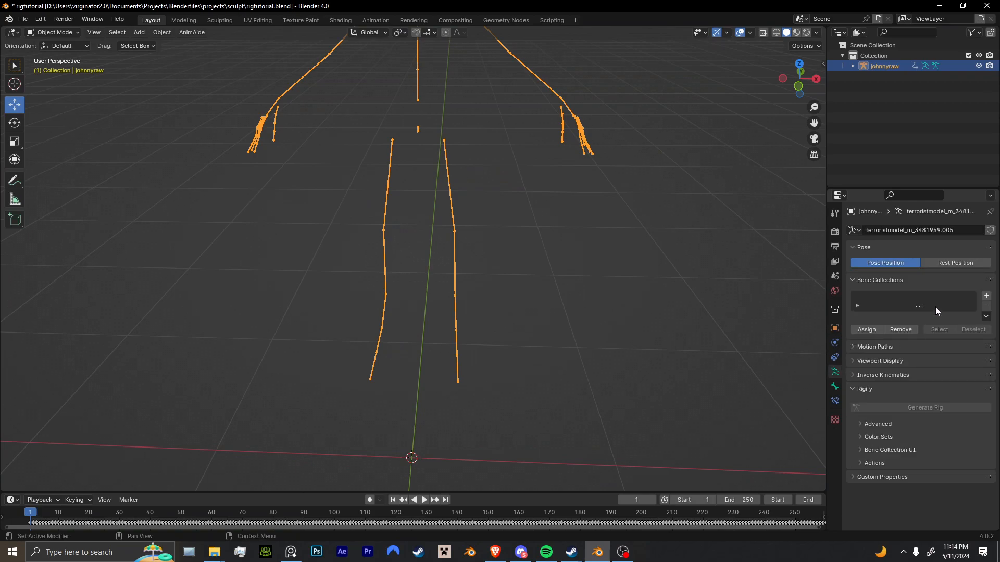
Set the johnnyraw armature's viewport display to Octahedral bones.
click(877, 362)
click(933, 377)
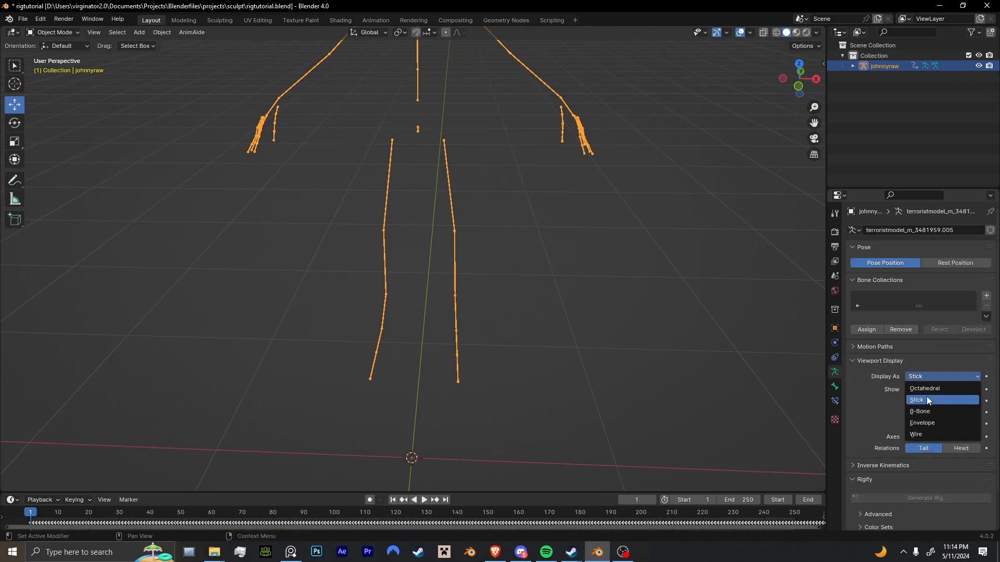
click(932, 383)
scroll(631, 338, down, 5)
middle_drag(618, 342, 516, 367)
Play the johnnyraw armature's animation for a stretch and check its movement.
key(space)
scroll(529, 367, up, 4)
key(space)
click(461, 387)
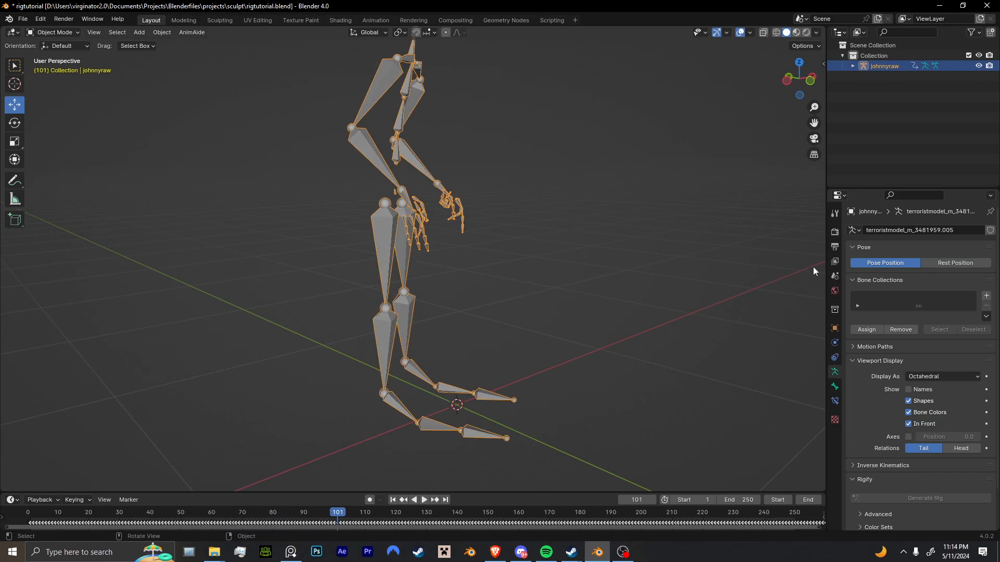
Set the scene's frame rate to 60 fps and its end frame to 924.
click(835, 232)
click(835, 247)
click(940, 324)
click(943, 412)
drag(742, 499, 758, 500)
Play the animation at the new frame rate and return the timeline to frame 0.
key(space)
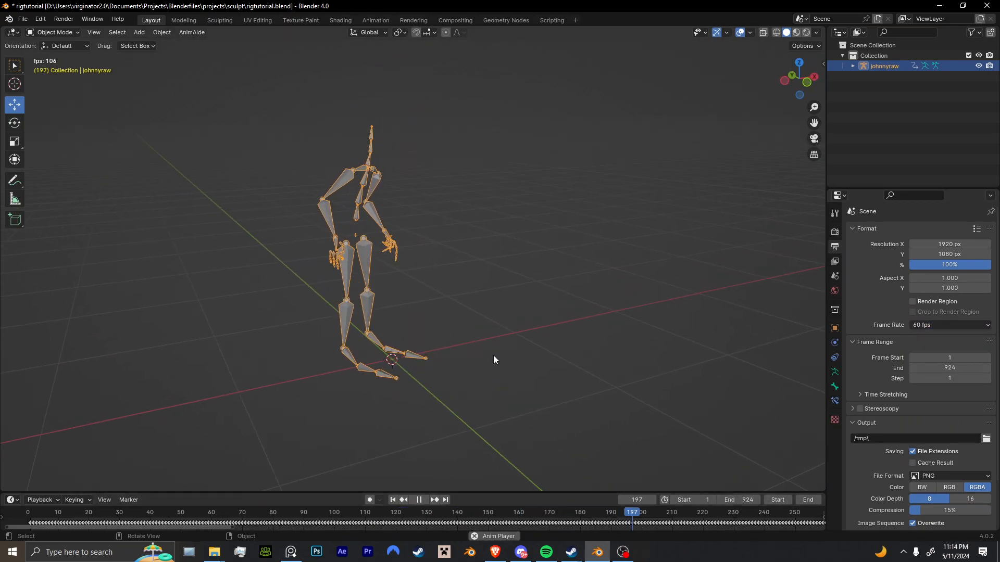
click(495, 364)
scroll(527, 515, down, 2)
scroll(527, 514, down, 6)
key(space)
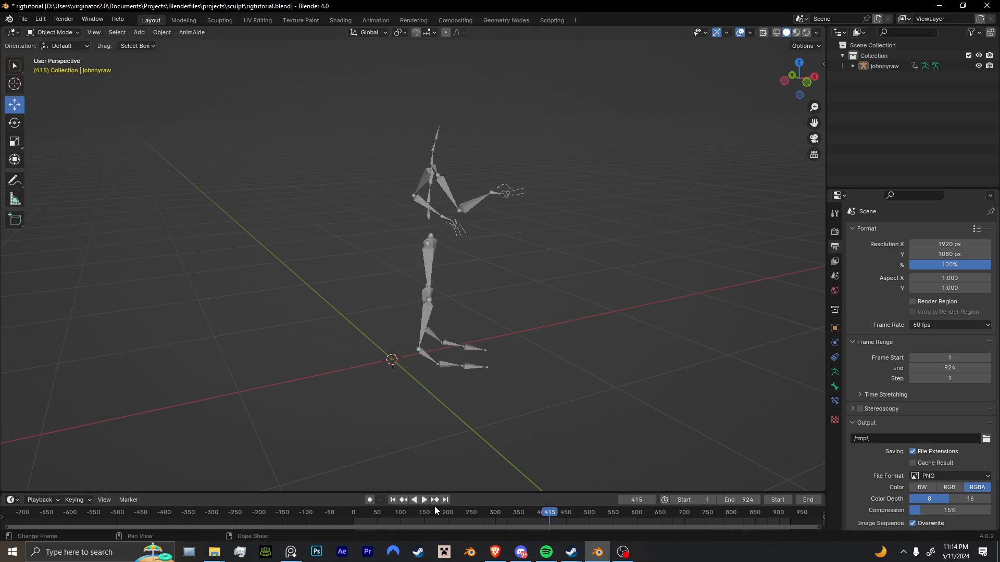
drag(391, 517, 347, 516)
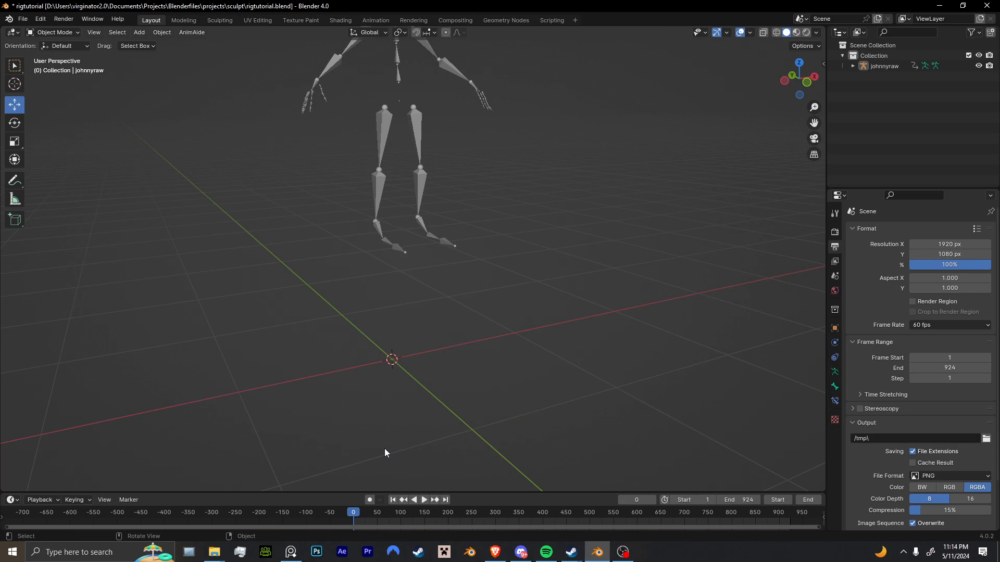
shift+middle_drag(430, 298, 489, 445)
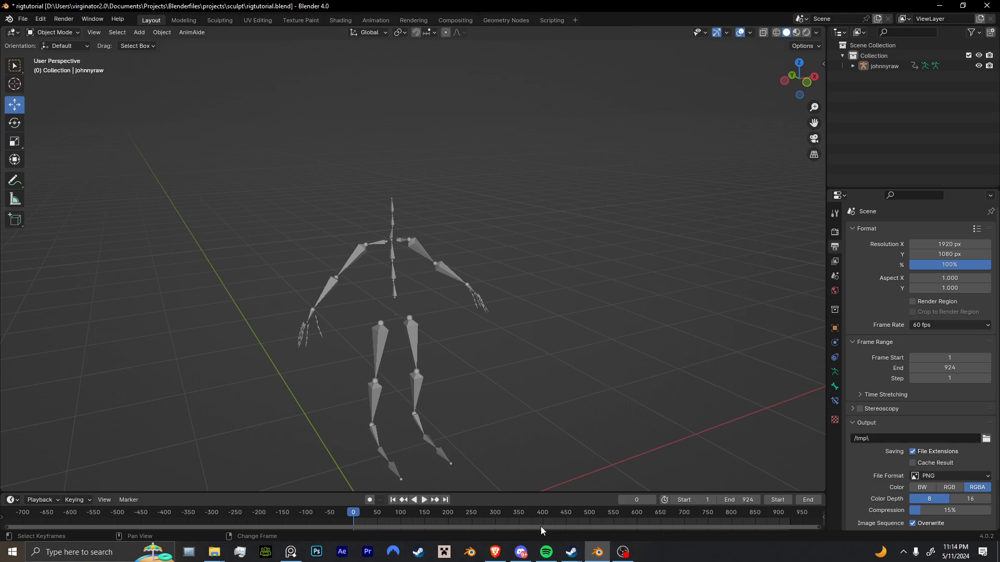
Switch to Discord to view the image in the arms retargeting bug thread, and return to Blender.
click(520, 552)
scroll(424, 290, down, 2)
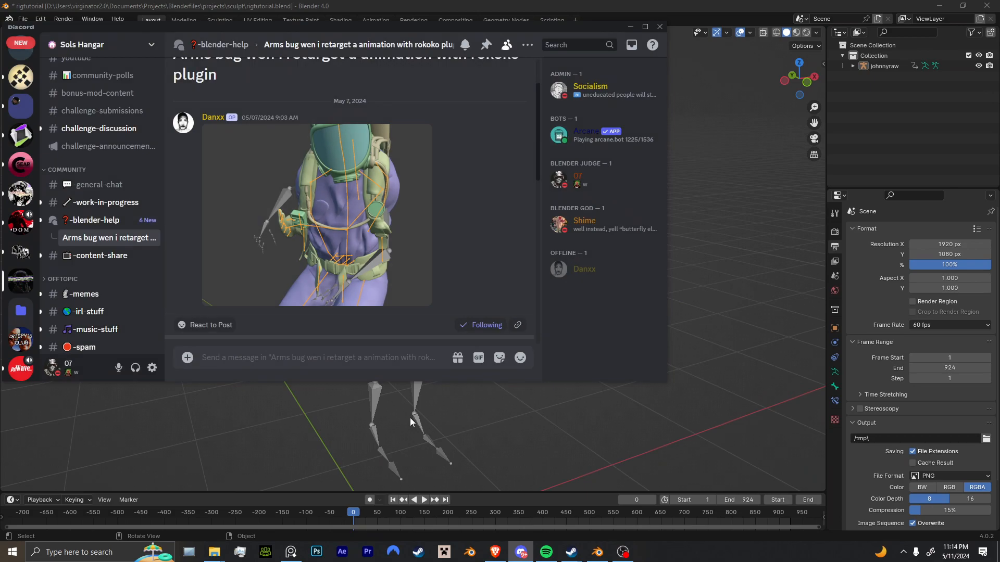
click(411, 418)
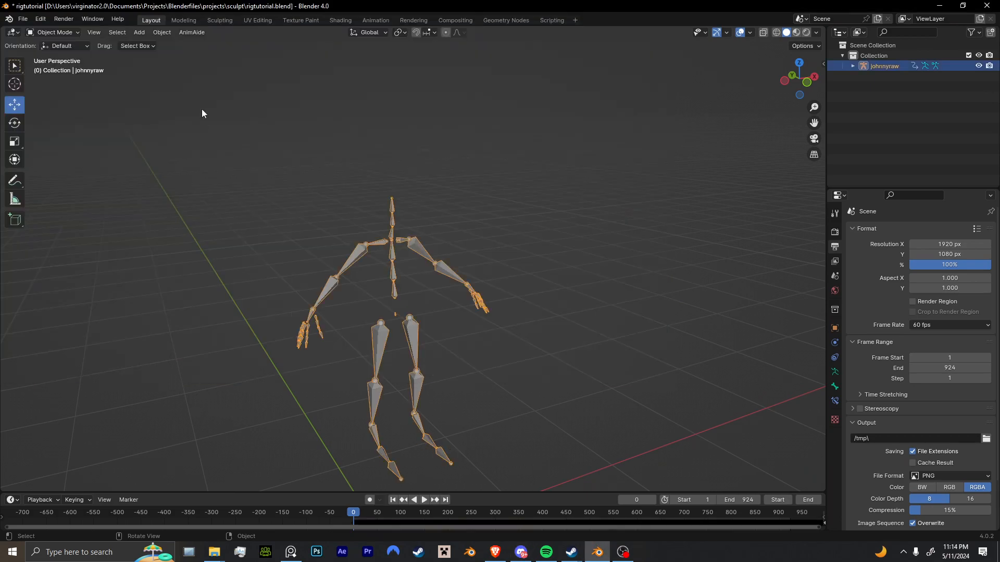
Search the sculpt folder for "haz" and open Hazmatoffical.blend without saving the current file.
click(9, 18)
click(23, 19)
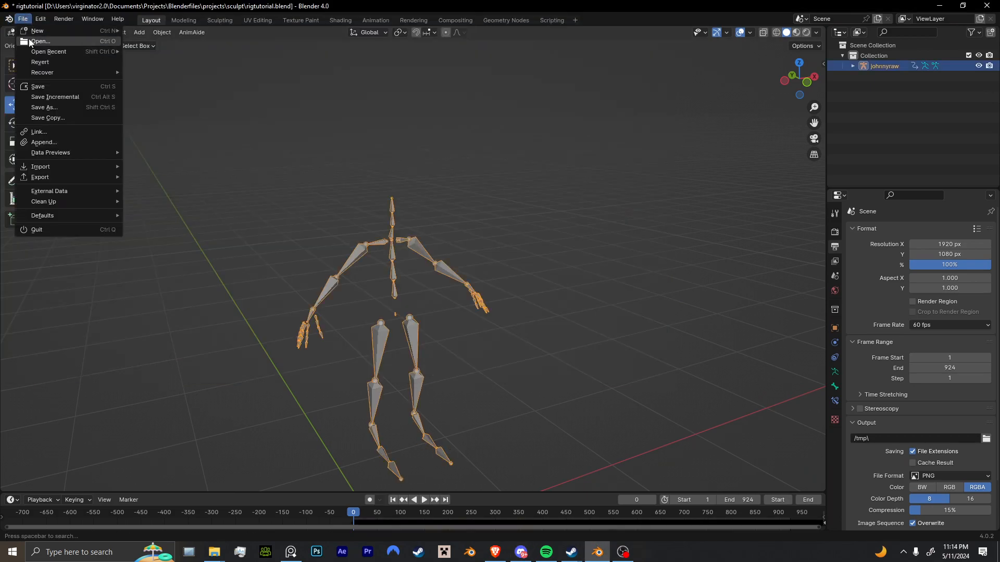
click(30, 41)
click(520, 304)
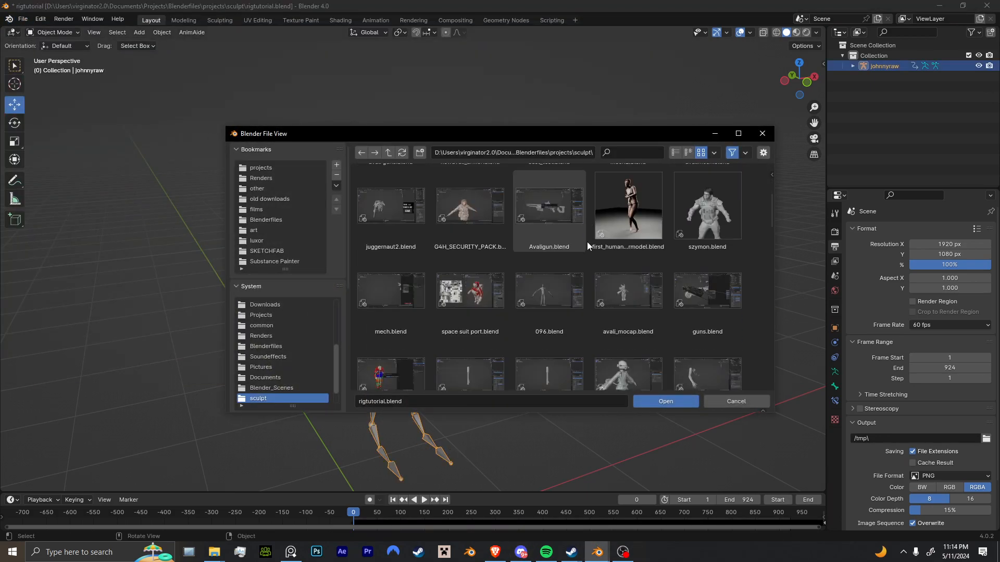
click(614, 153)
text(haz)
double_click(620, 203)
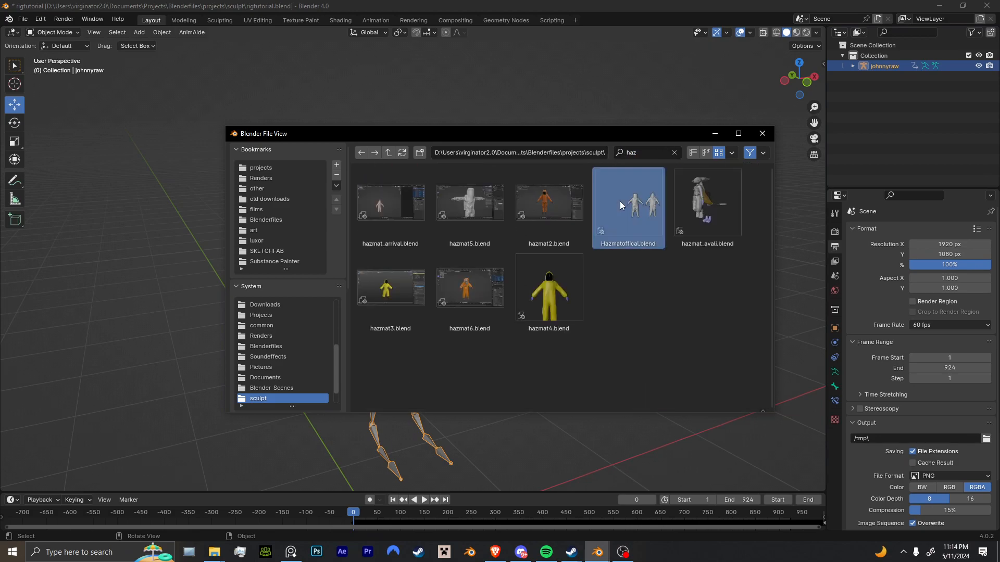
Look through the character lineup for the hazmat character that matches the reference image in the Discord thread.
scroll(547, 272, down, 3)
middle_drag(546, 273, 525, 274)
scroll(525, 274, down, 3)
click(630, 322)
shift+middle_drag(630, 322, 432, 344)
scroll(458, 322, up, 4)
shift+middle_drag(599, 340, 428, 261)
drag(369, 425, 515, 75)
click(520, 552)
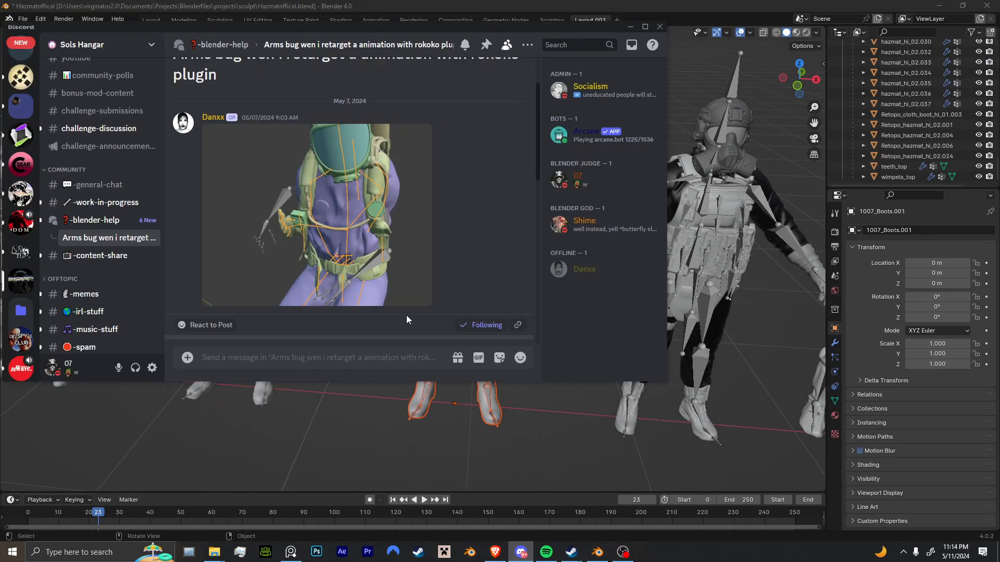
click(467, 464)
Select the middle hazmat character's meshes and D2_Armature, with the armature active, and copy them.
drag(369, 402, 556, 123)
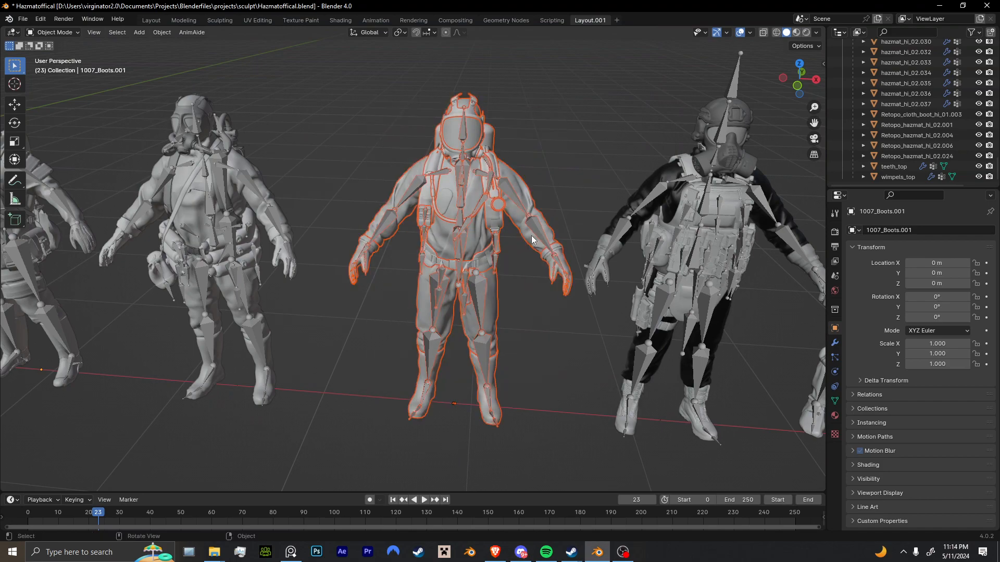
shift+click(459, 254)
key(ctrl+c)
scroll(569, 314, down, 4)
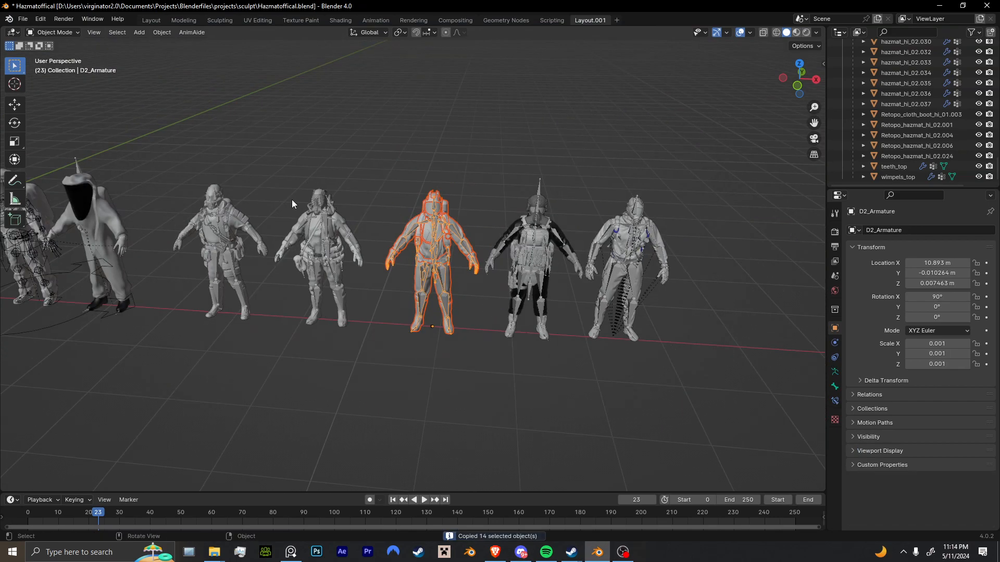
Reopen the recent file rigtutorial.blend without saving the hazmat file.
click(20, 20)
mouse_move(48, 52)
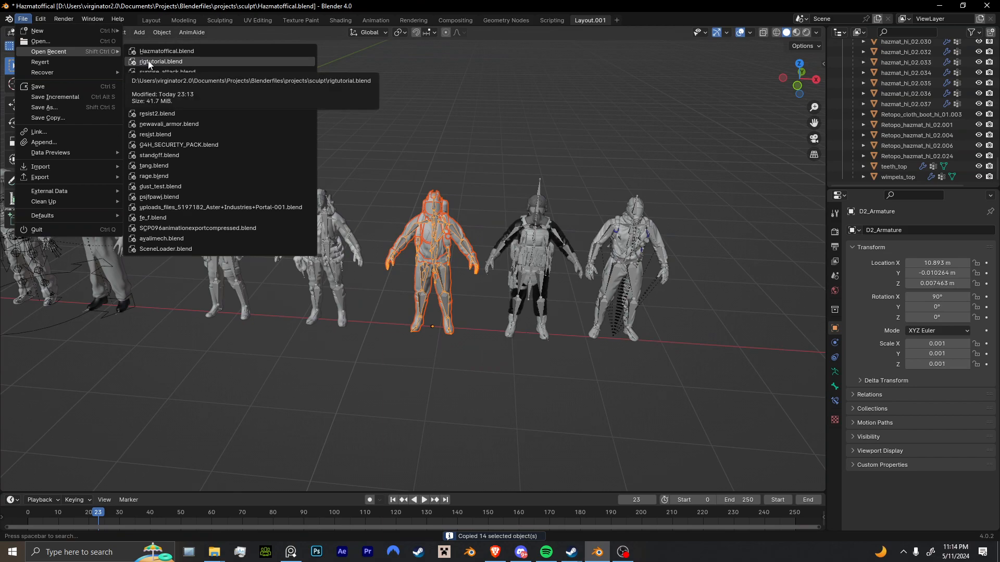
click(147, 62)
click(518, 298)
middle_drag(387, 342, 470, 302)
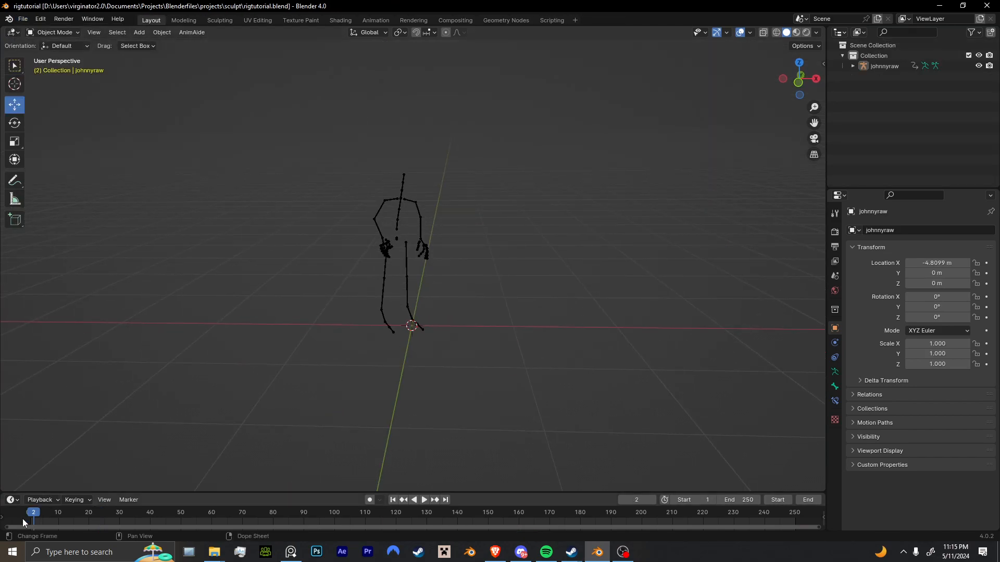
Go to frame 0 and paste the copied hazmat character into the scene.
drag(23, 522, 18, 521)
key(ctrl+v)
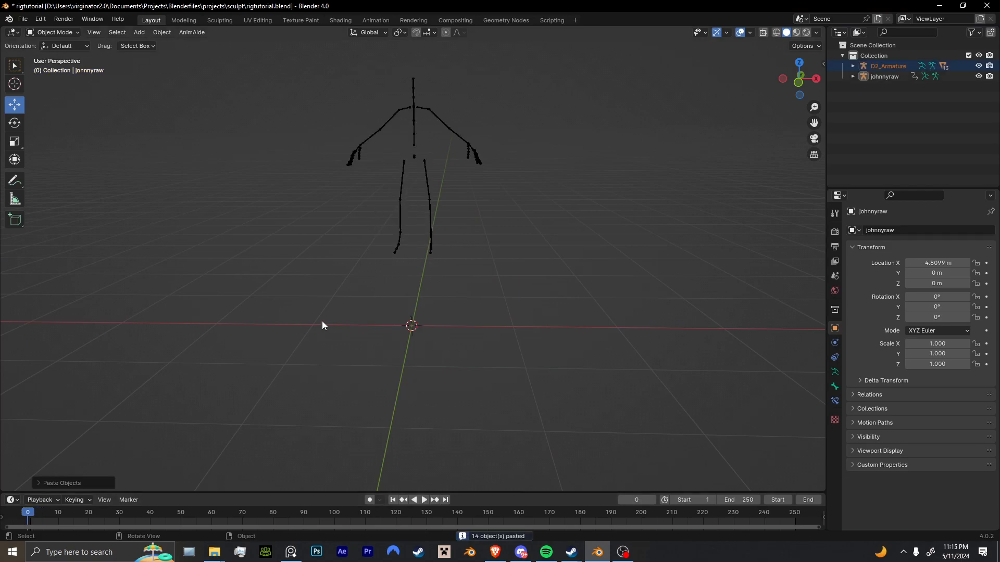
scroll(328, 323, down, 6)
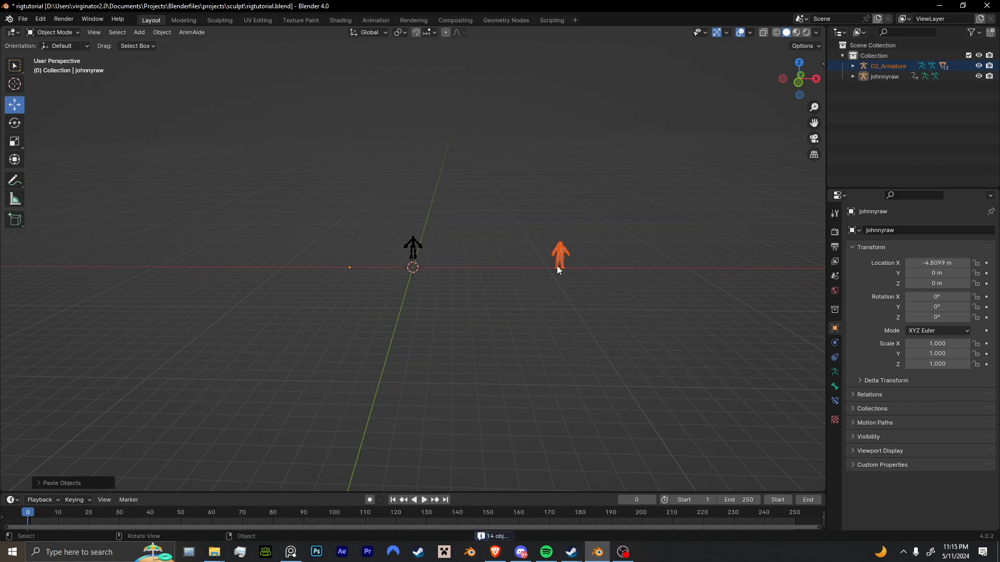
Move D2_Armature along X toward the johnnyraw skeleton and clear its location to place it at the world origin.
click(560, 270)
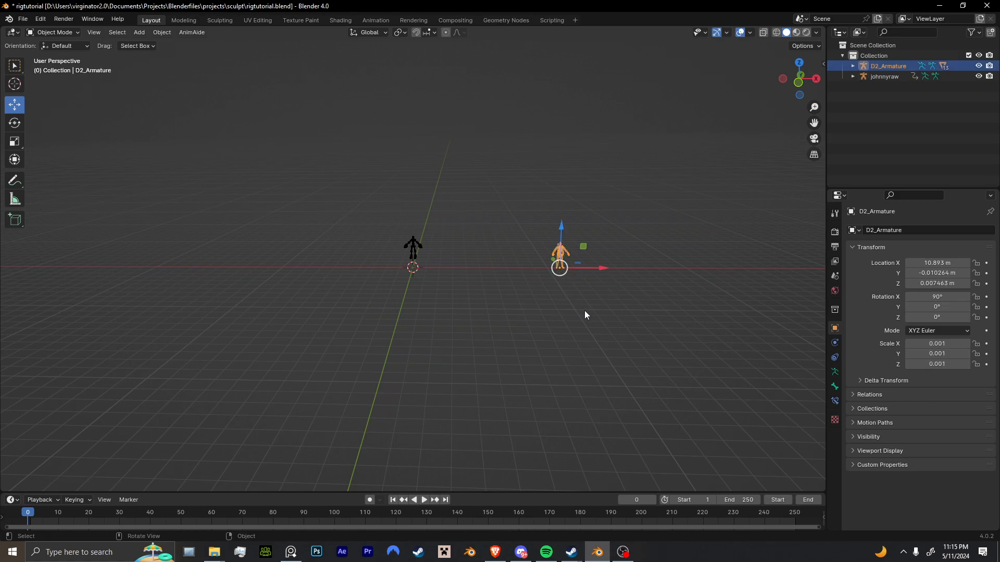
drag(599, 271, 445, 297)
scroll(447, 295, up, 4)
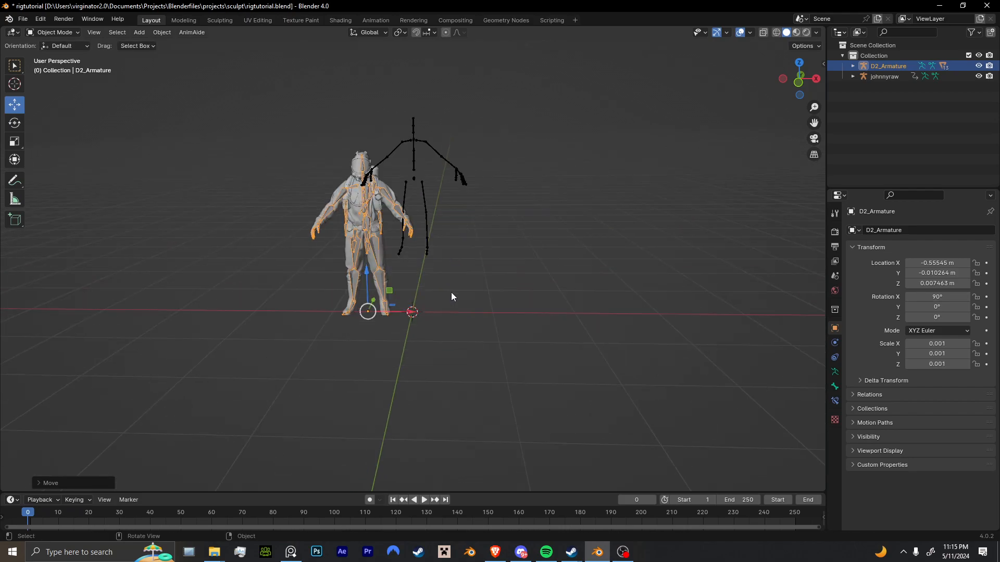
click(162, 32)
mouse_move(190, 77)
click(283, 75)
scroll(442, 264, up, 5)
middle_drag(442, 265, 420, 361)
Test the rig by rotating the R_knee bone in Pose Mode, undo the rotation and return to Object Mode.
key(ctrl+Tab)
click(385, 411)
middle_drag(385, 412, 505, 324)
key(r)
click(443, 324)
key(ctrl+z)
key(r)
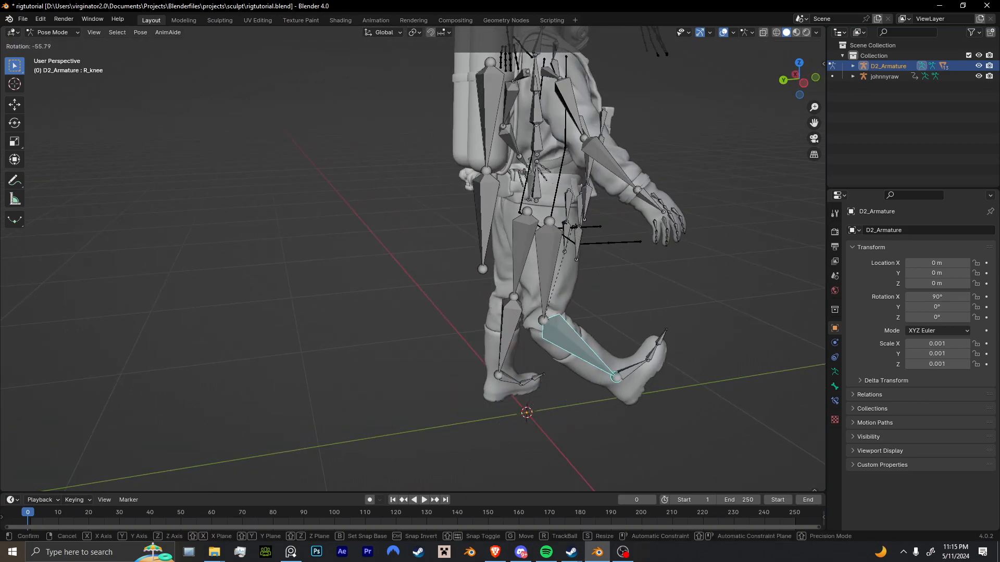
click(588, 323)
middle_drag(589, 319, 447, 343)
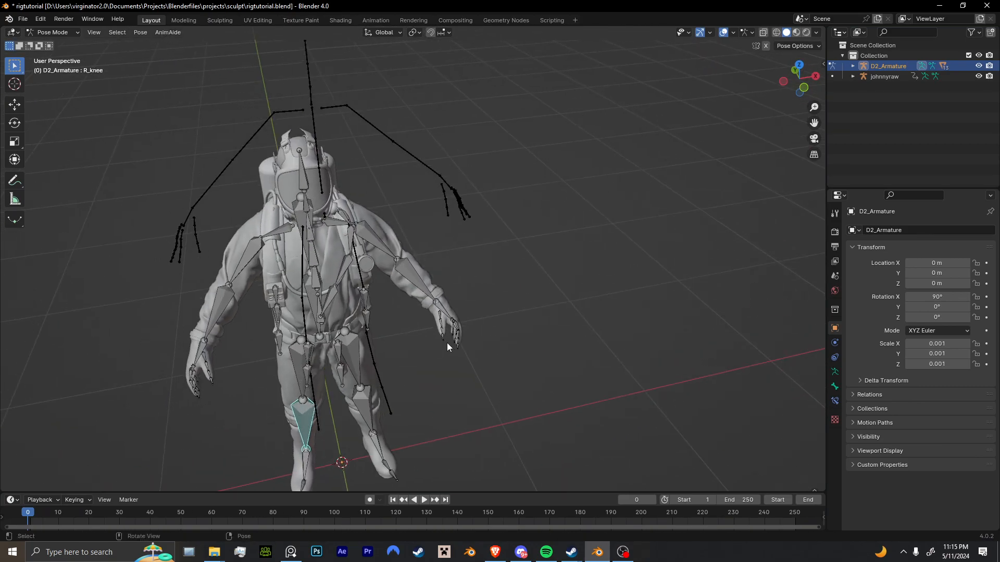
key(ctrl+Tab)
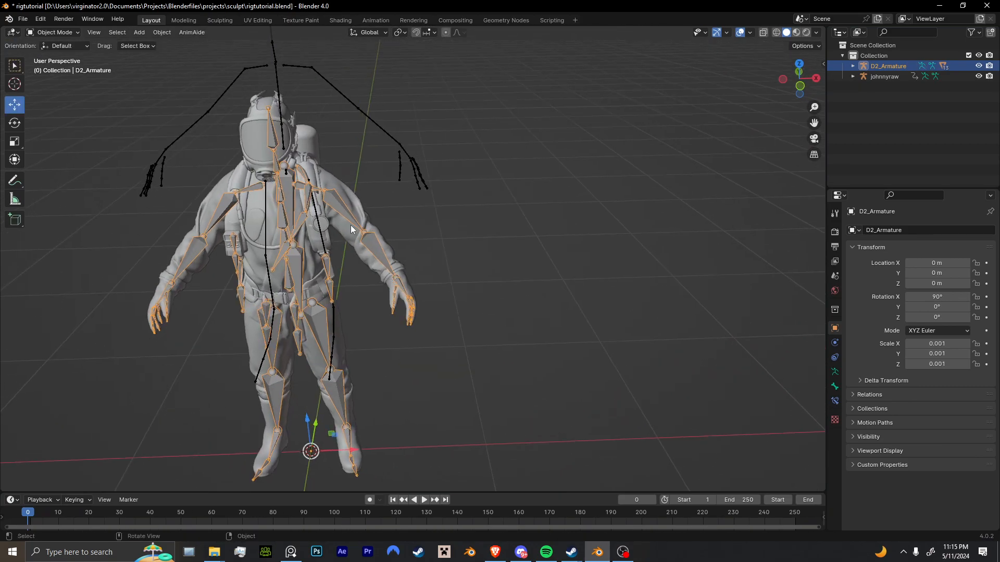
Select the johnnyraw armature and play its animation beside the hazmat character to compare their sizes.
click(283, 117)
shift+middle_drag(291, 110, 448, 278)
key(space)
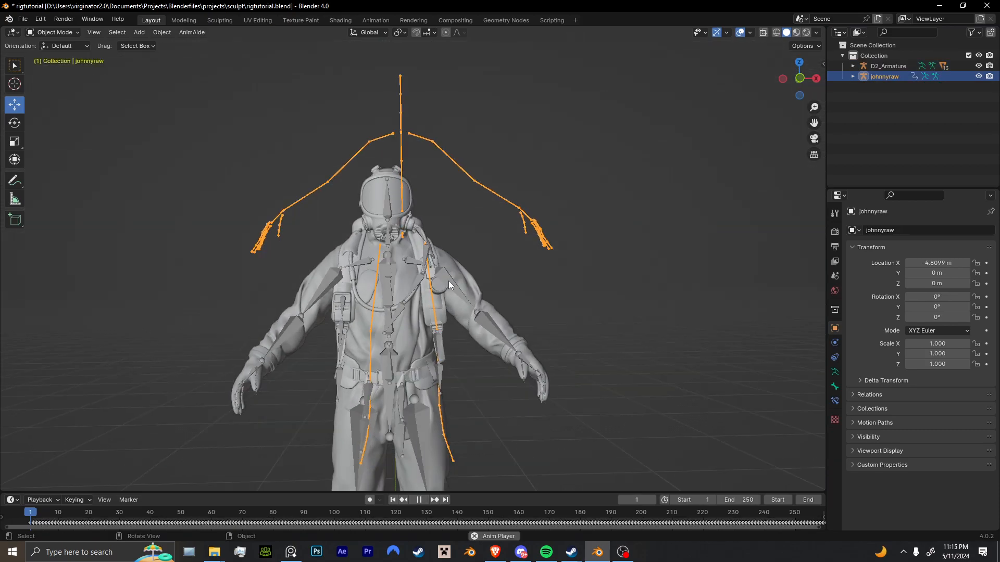
scroll(451, 292, down, 4)
key(space)
Scale D2_Armature down uniformly to about 0.0008 to match the johnnyraw skeleton's height, and return to frame 0.
click(408, 298)
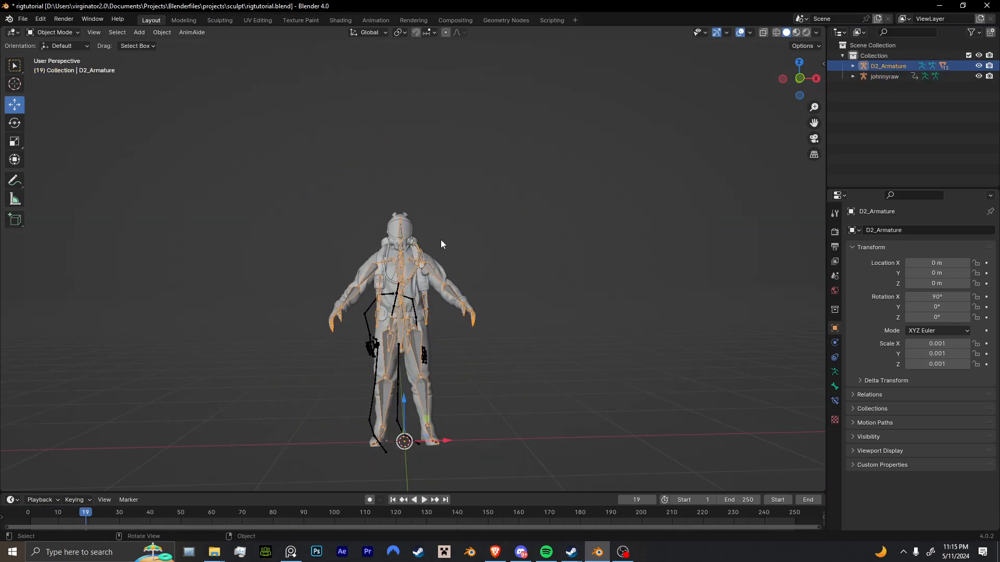
key(s)
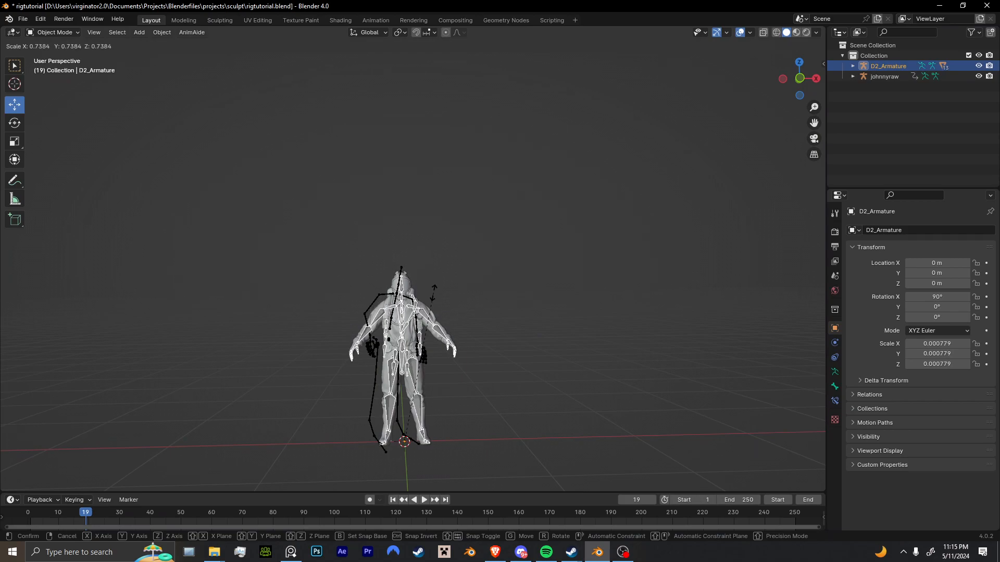
click(435, 288)
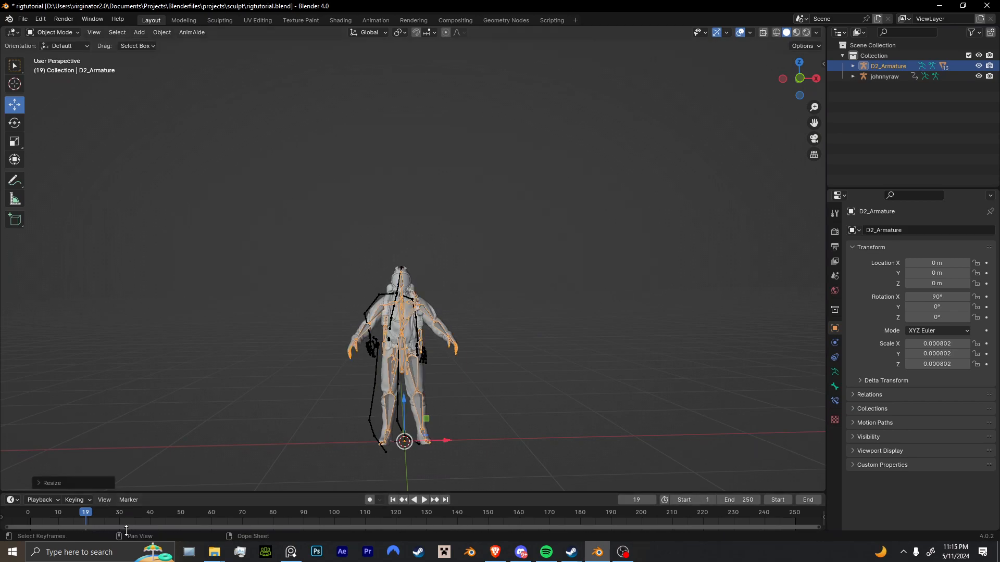
click(27, 513)
middle_drag(511, 418, 456, 372)
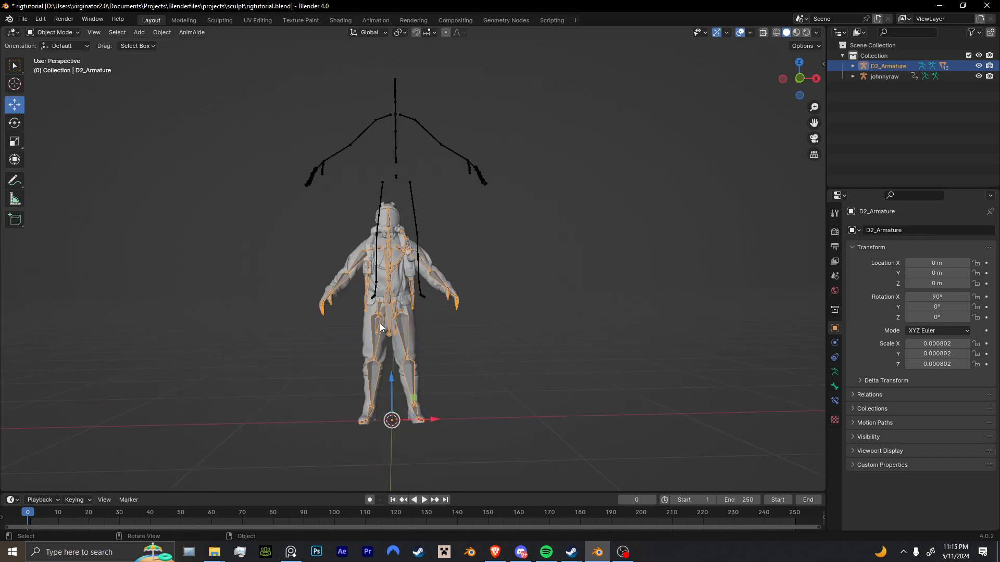
Move D2_Armature slightly off the world origin and clear its location again.
key(g)
click(404, 301)
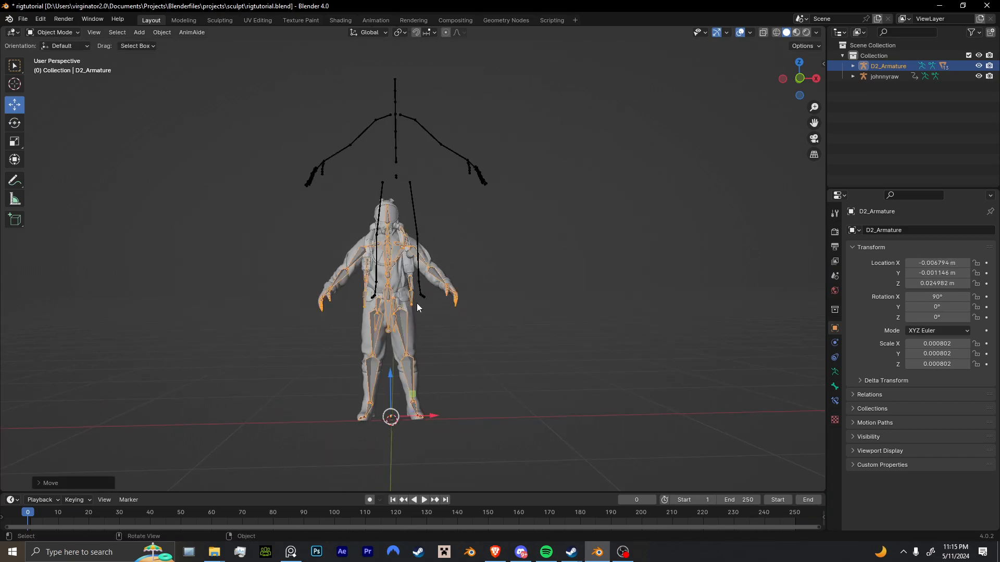
key(alt+g)
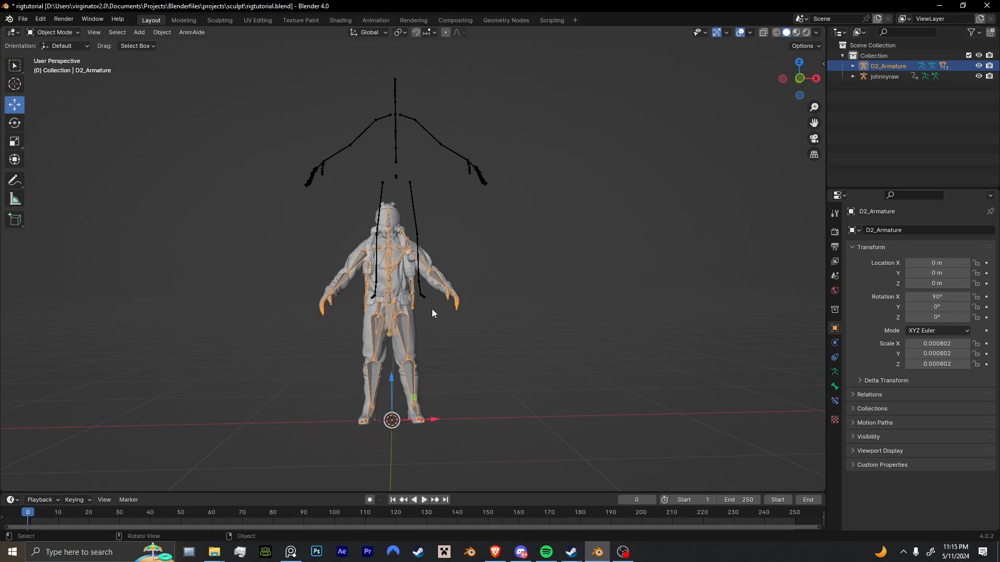
Rename the johnnyraw armature to RAW\ and D2_Armature to CLEAN.
click(414, 218)
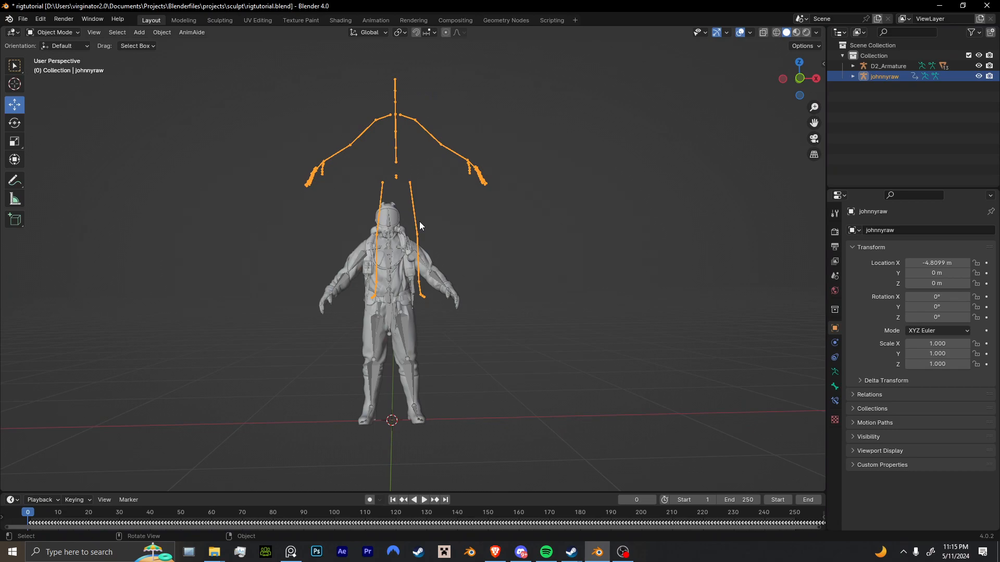
double_click(901, 76)
text(RAW\)
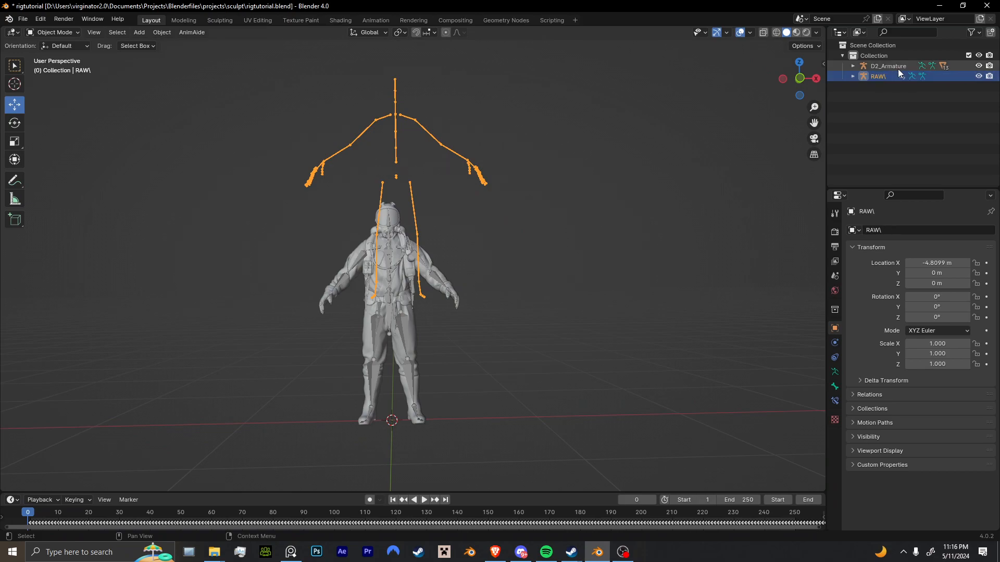
double_click(898, 67)
text(CLEAN)
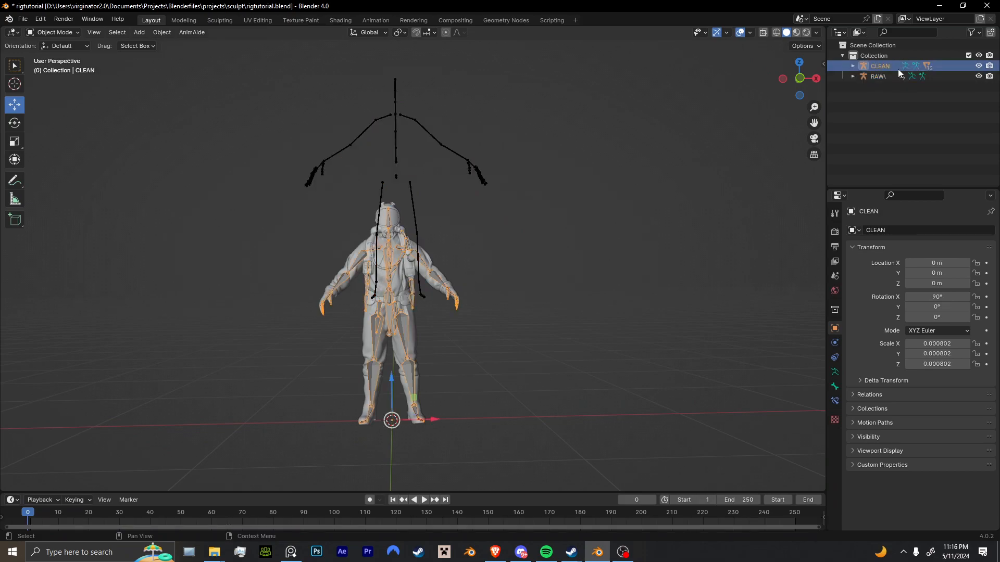
key(Return)
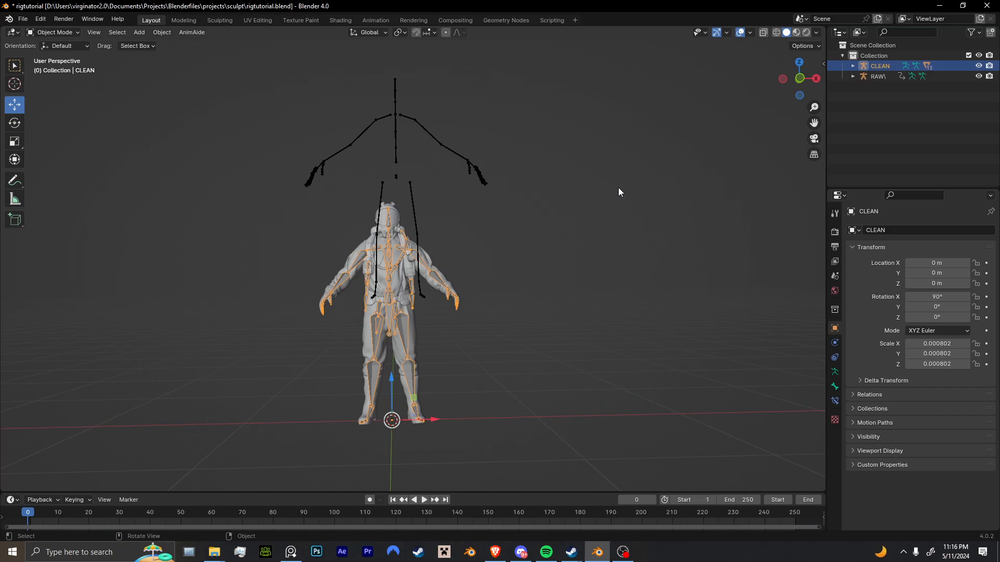
scroll(526, 247, up, 5)
middle_drag(489, 254, 495, 232)
scroll(555, 278, down, 5)
scroll(495, 232, up, 3)
middle_drag(380, 326, 429, 306)
scroll(429, 308, up, 3)
scroll(429, 308, down, 3)
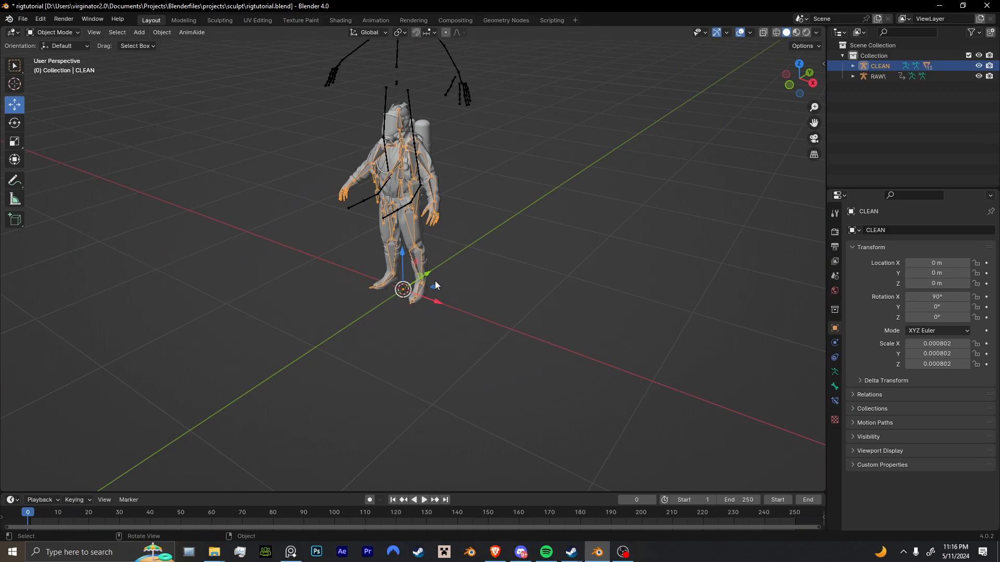
Set both the RAW\ and CLEAN armatures to Rest Position.
click(396, 214)
click(420, 251)
key(ctrl+z)
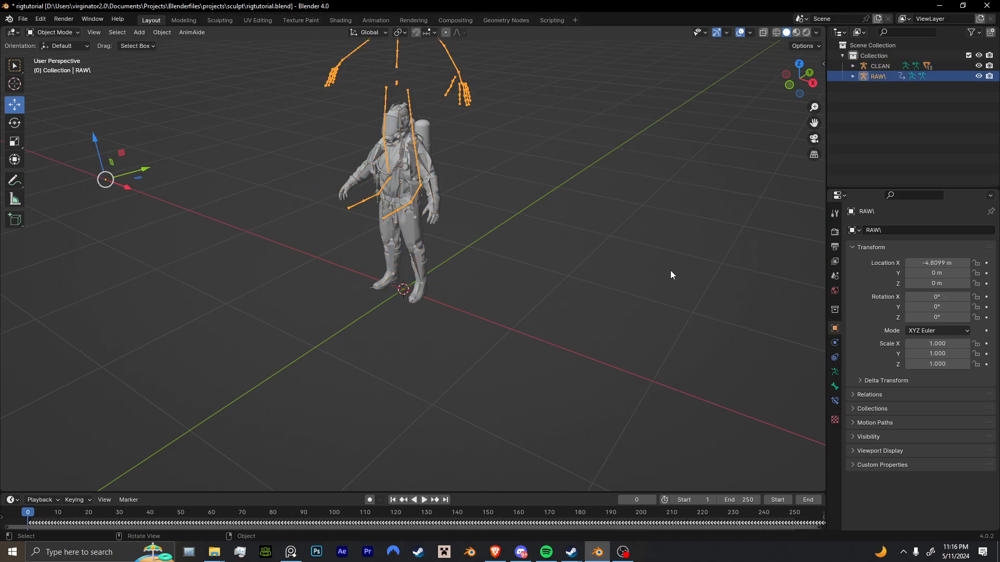
click(834, 373)
middle_drag(710, 344, 500, 328)
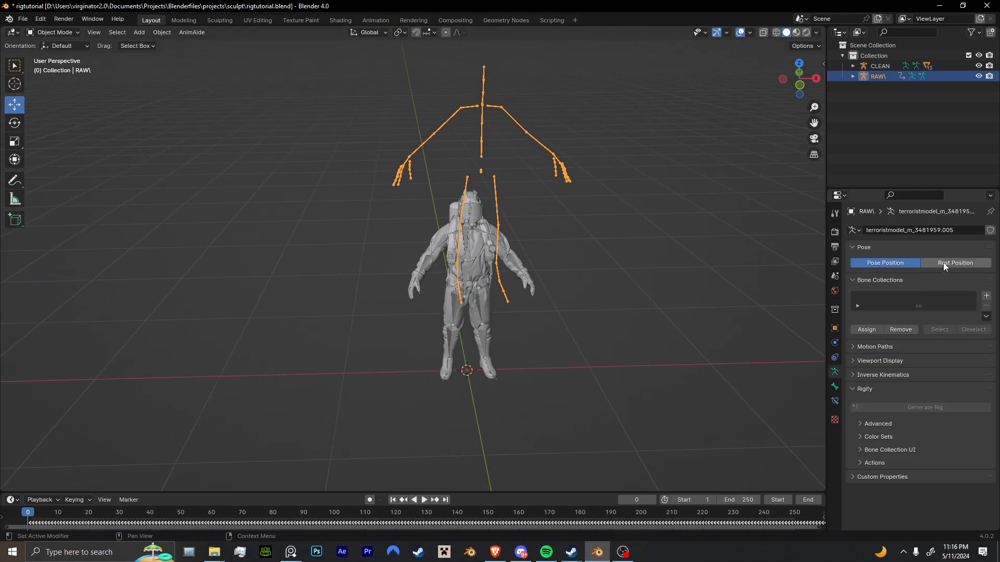
click(943, 262)
click(493, 303)
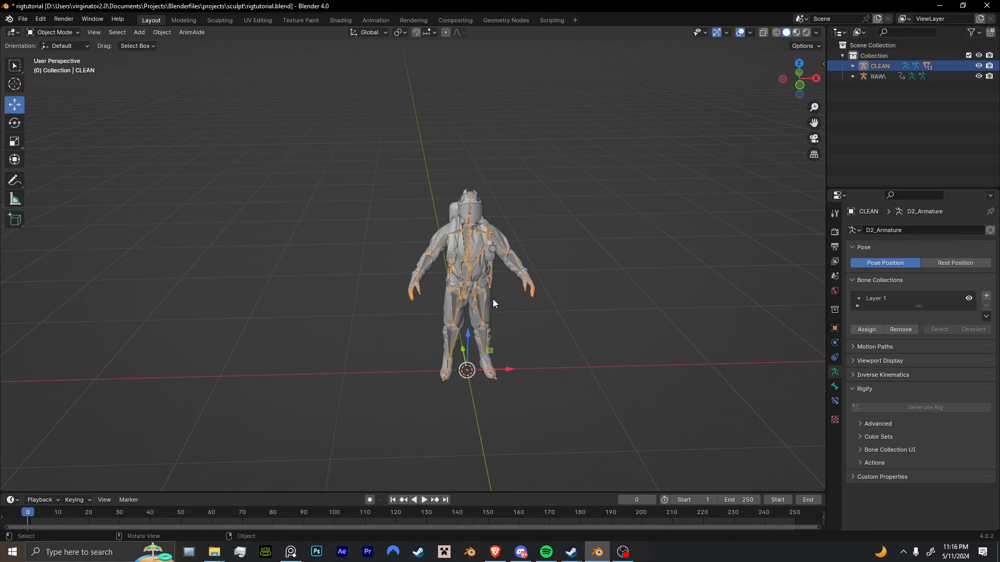
click(933, 261)
Clear the location of the RAW\ and CLEAN armatures so both stand at the world origin.
scroll(573, 284, down, 5)
click(204, 297)
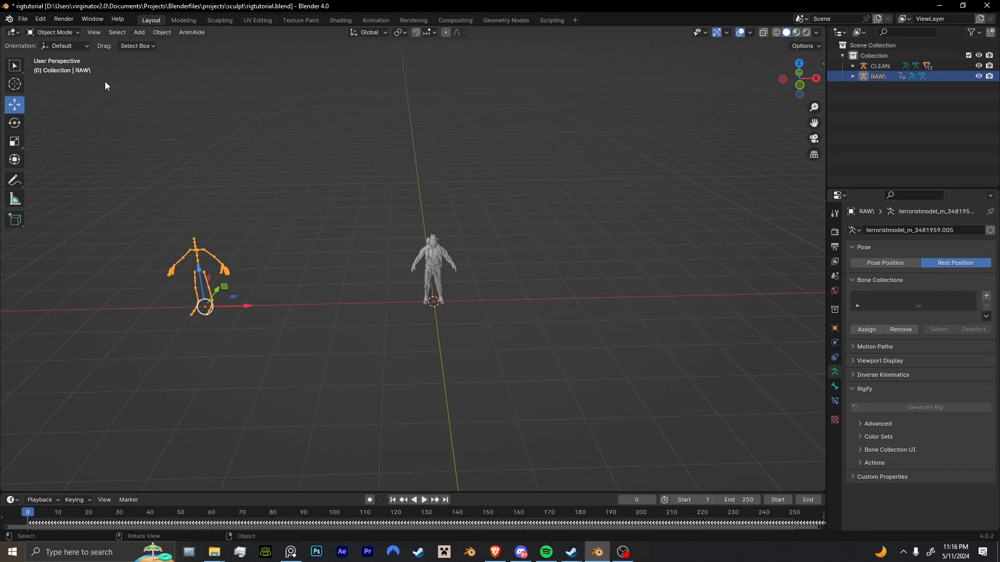
click(156, 33)
mouse_move(219, 77)
click(302, 77)
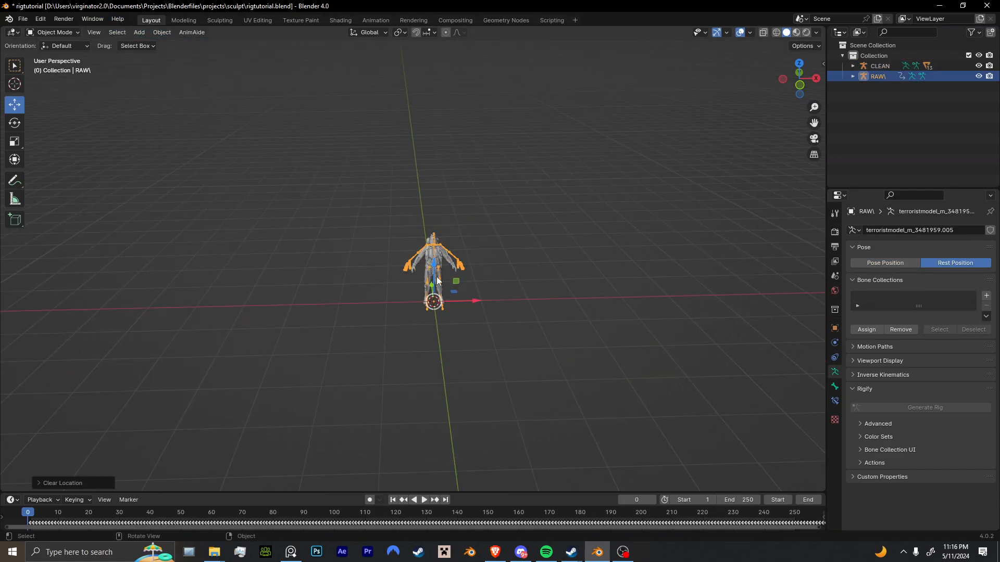
click(438, 281)
click(170, 33)
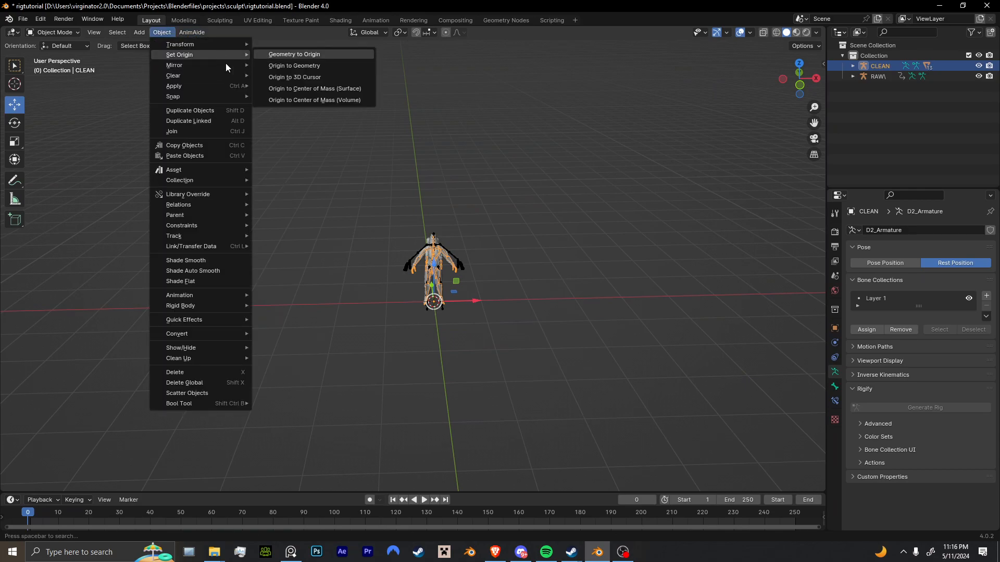
mouse_move(193, 76)
click(280, 75)
Rescale the CLEAN armature slightly to match the RAW\ skeleton's proportions, and compare the limbs of both rigs.
scroll(523, 304, up, 6)
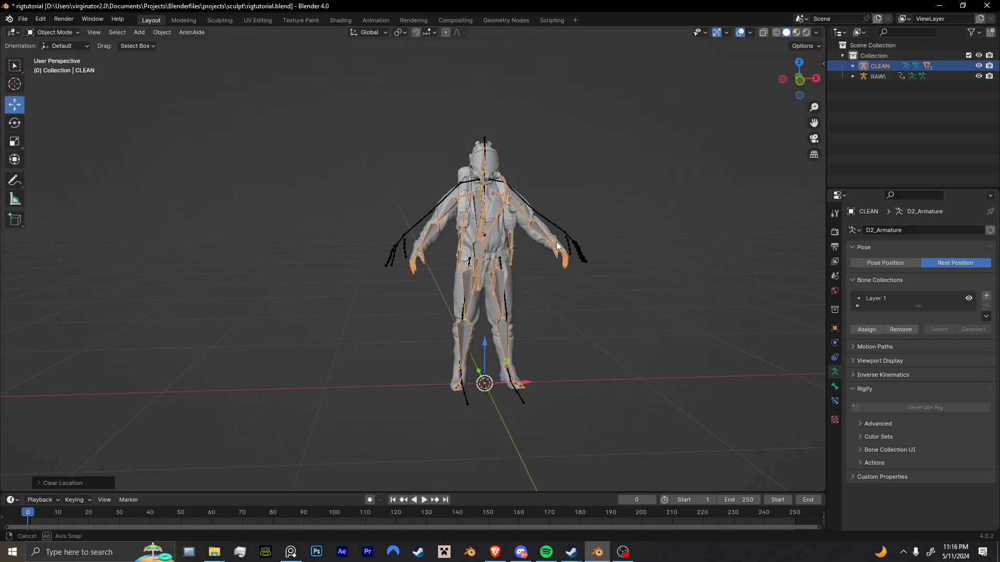
key(s)
click(636, 176)
middle_drag(635, 177, 410, 284)
scroll(410, 289, up, 1)
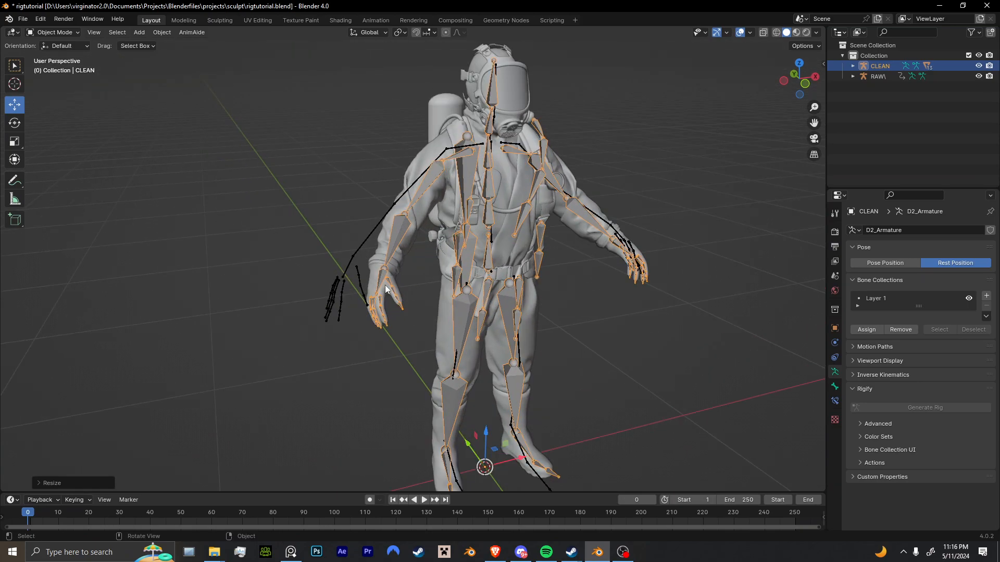
shift+middle_drag(538, 356, 527, 344)
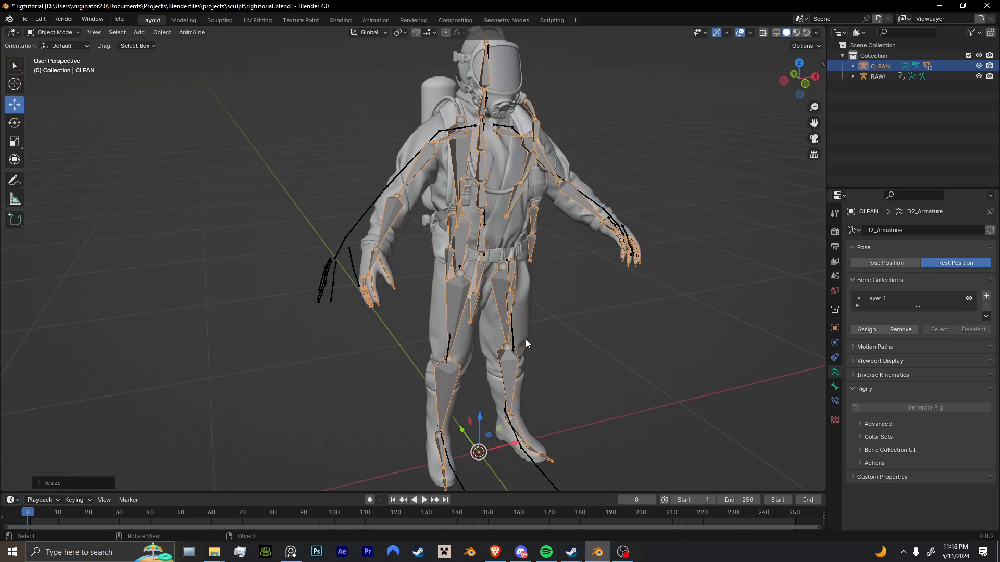
mouse_move(471, 367)
middle_down()
mouse_move(501, 351)
mouse_move(479, 406)
mouse_move(460, 351)
middle_up()
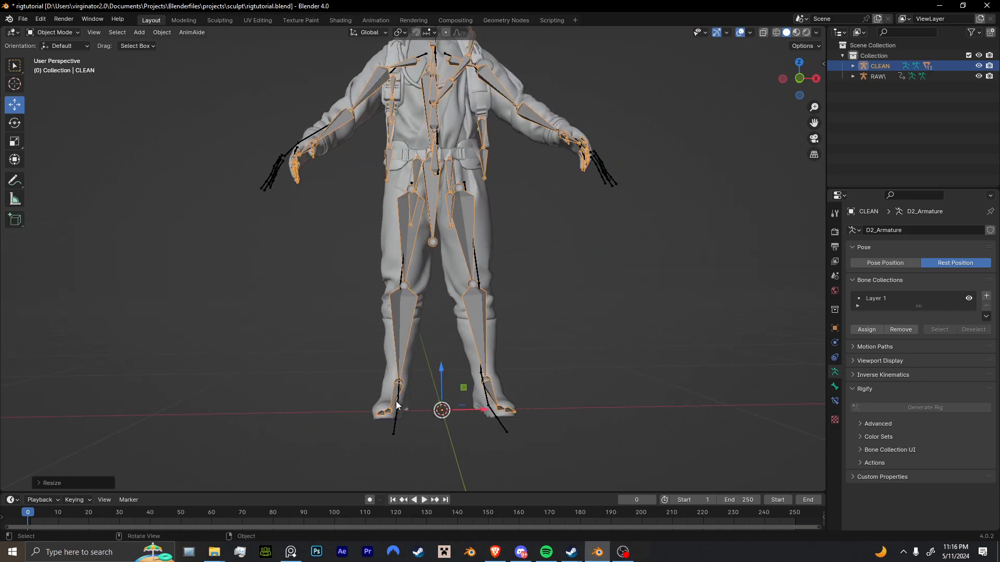
Enter Pose Mode on CLEAN, switch it to Pose Position and test-rotate the R_foot bone.
key(ctrl+Tab)
key(r)
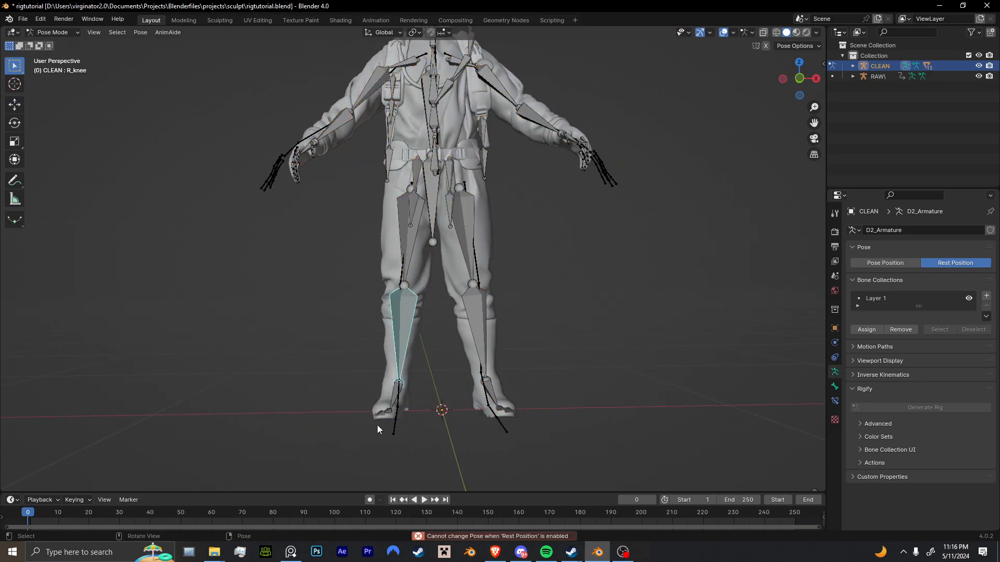
click(402, 396)
click(885, 263)
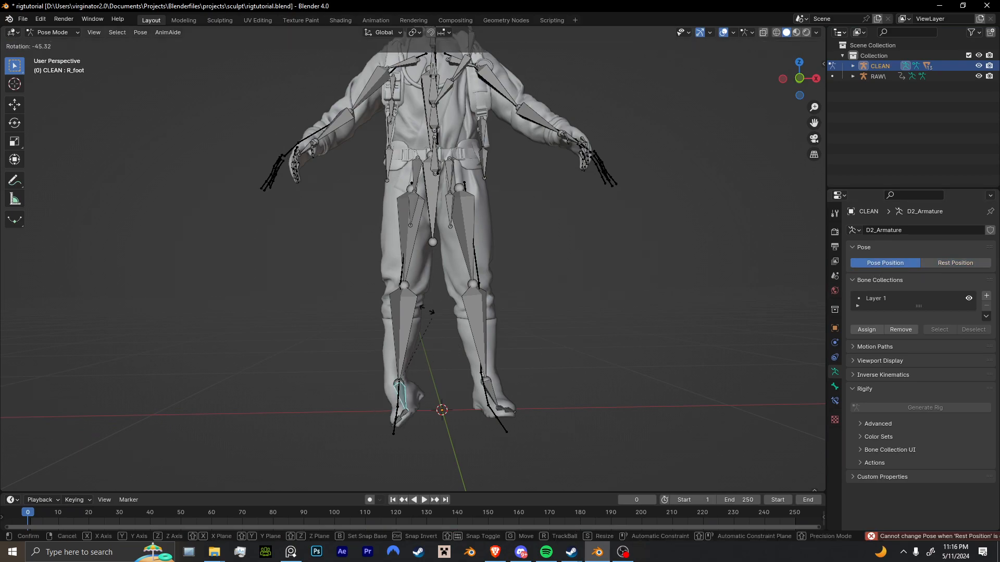
middle_drag(433, 346, 464, 364)
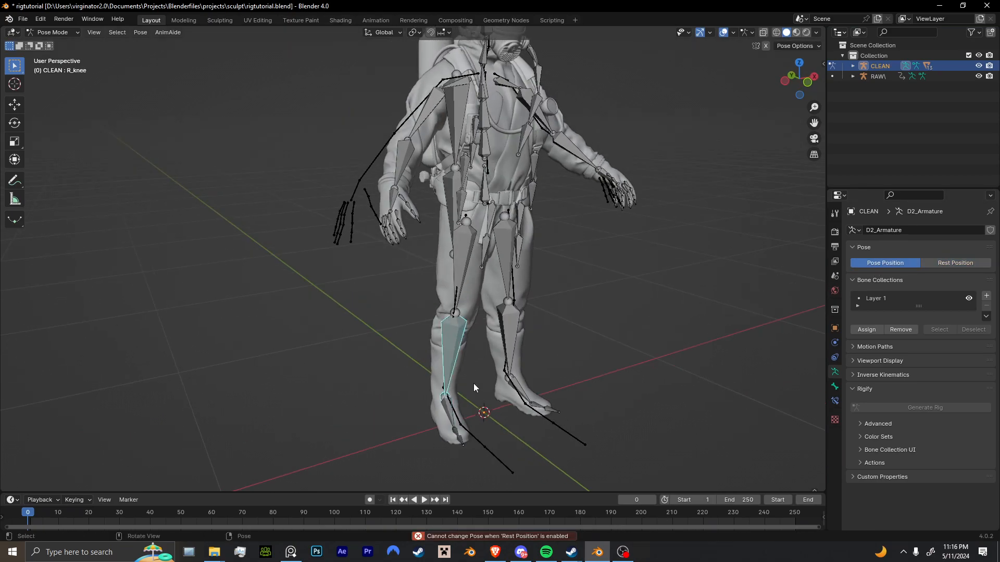
Clear the parent of CLEAN's R_foot bone in Edit Mode.
key(ctrl+Tab)
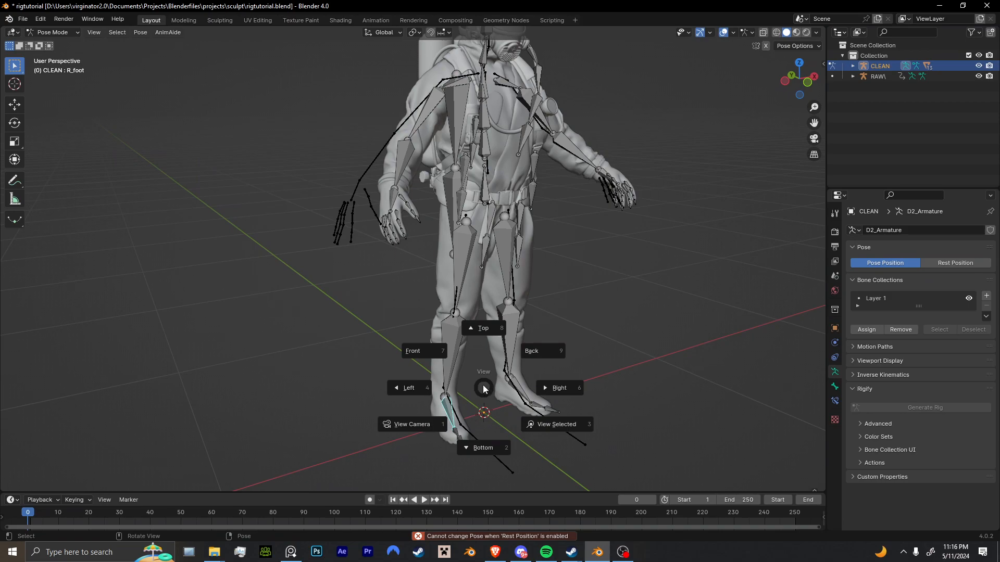
click(483, 384)
key(alt+p)
click(475, 386)
Return to Pose Mode and try moving the unparented R_foot bone.
key(ctrl+Tab)
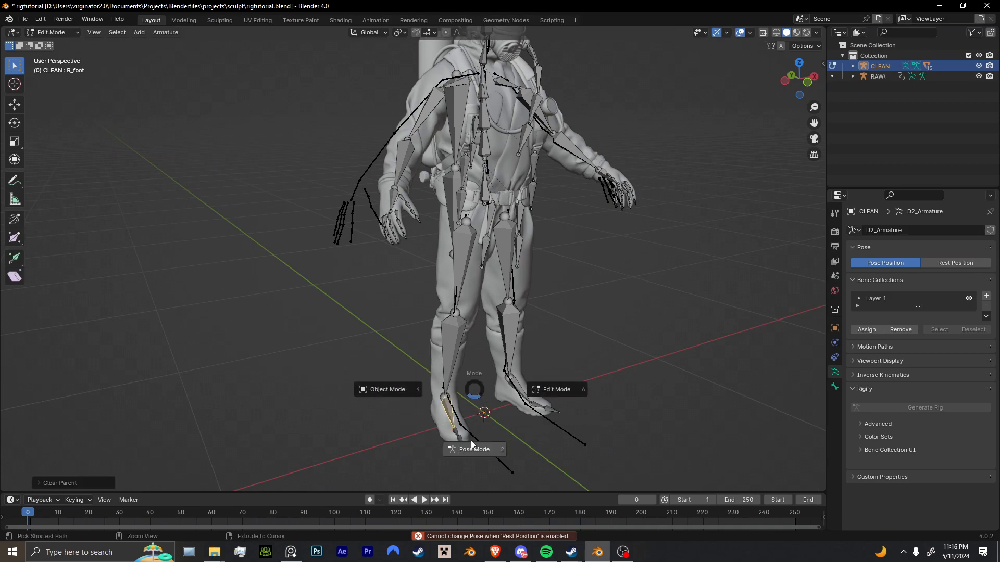
click(470, 442)
scroll(466, 407, down, 4)
key(g)
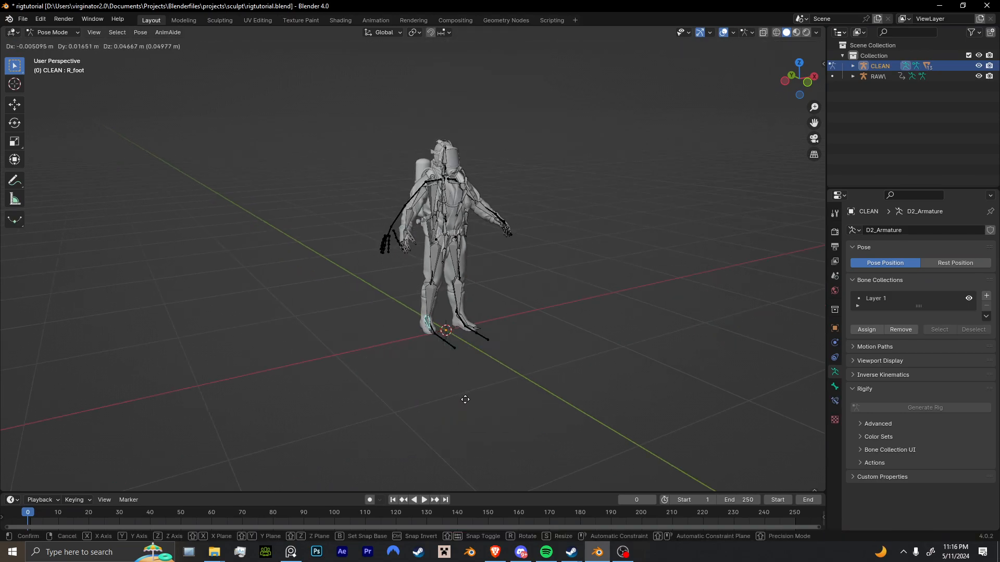
click(405, 329)
scroll(459, 384, up, 6)
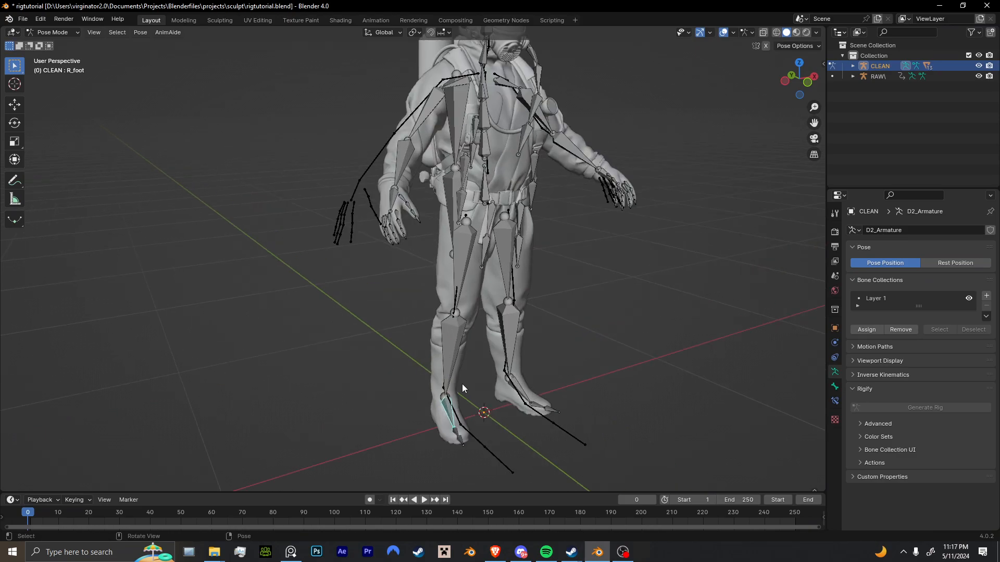
Select the L_foot, R_hand and L_hand bones and clear their parents in Edit Mode.
click(483, 384)
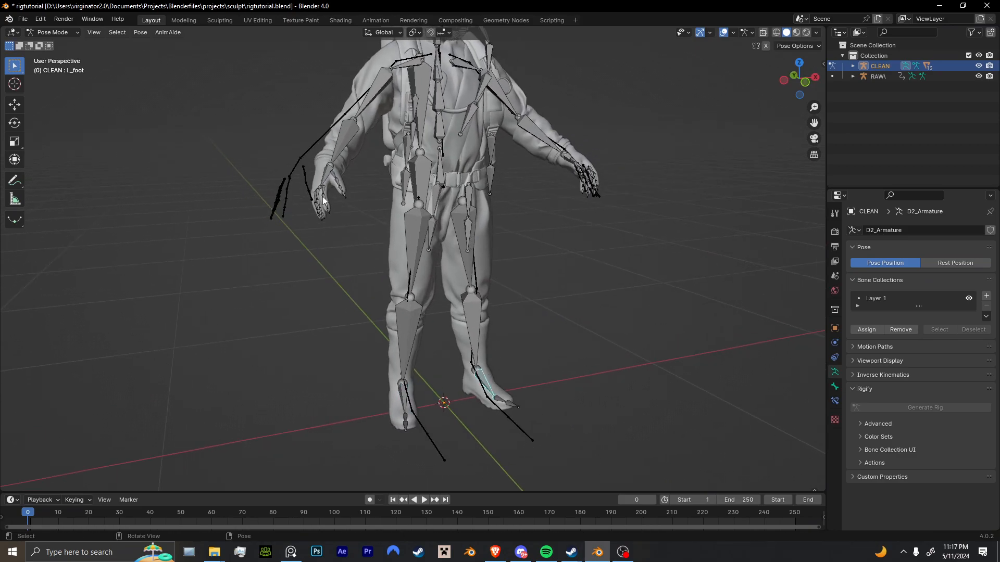
shift+click(321, 174)
middle_drag(321, 176, 284, 176)
shift+click(528, 194)
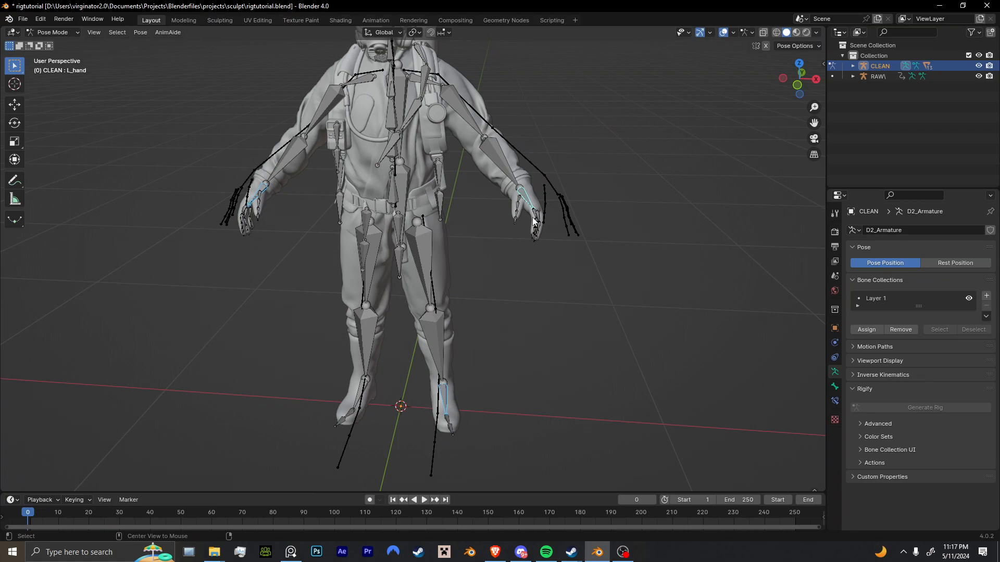
key(alt+p)
key(Escape)
key(Tab)
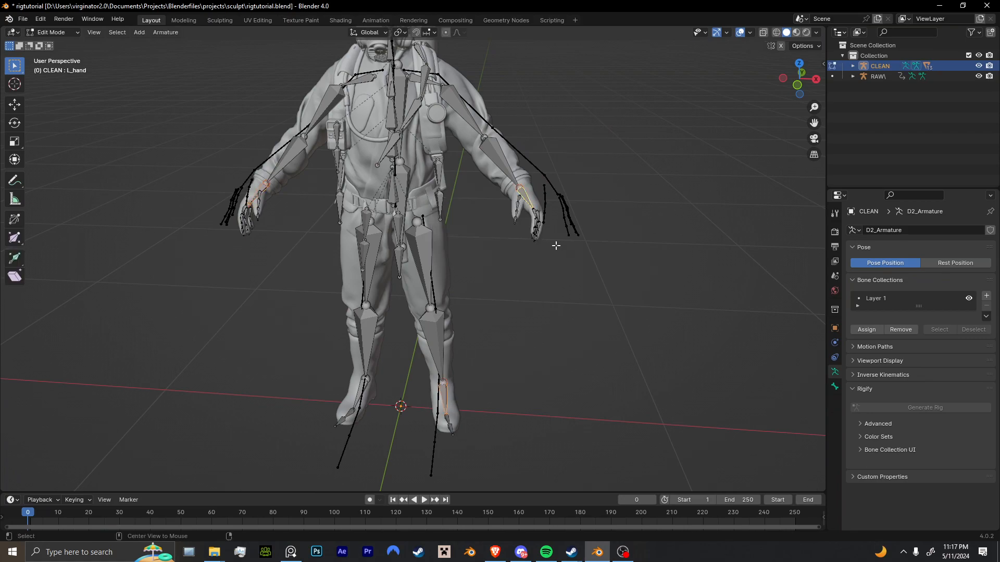
key(alt+p)
click(544, 247)
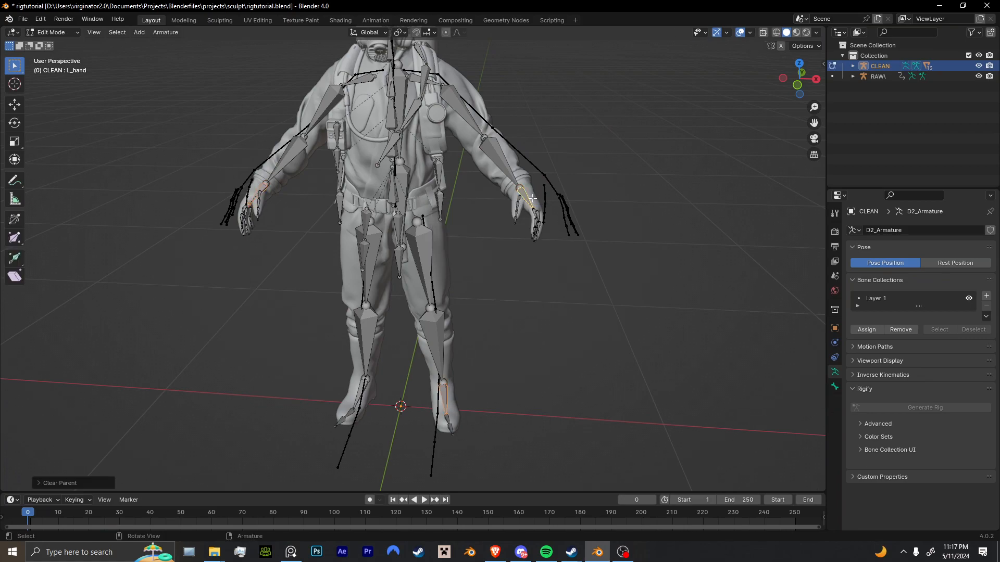
Select both hand and both foot bones, clear their parents once more and return to Pose Mode.
shift+click(445, 398)
middle_drag(357, 397, 324, 298)
shift+click(322, 287)
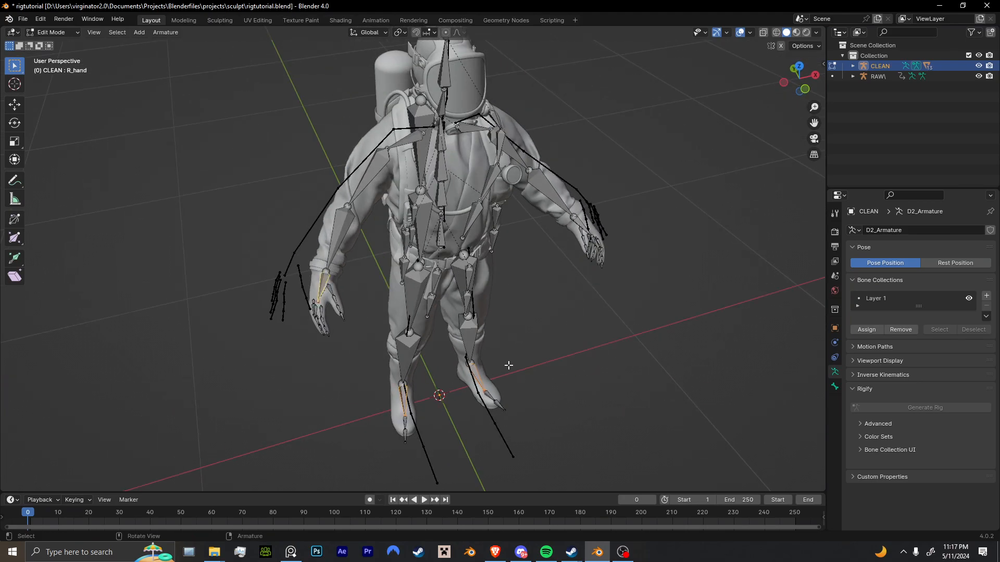
middle_drag(500, 370, 469, 348)
scroll(468, 349, up, 3)
shift+click(561, 344)
scroll(537, 356, down, 3)
middle_drag(533, 357, 551, 323)
scroll(563, 336, up, 2)
key(alt+p)
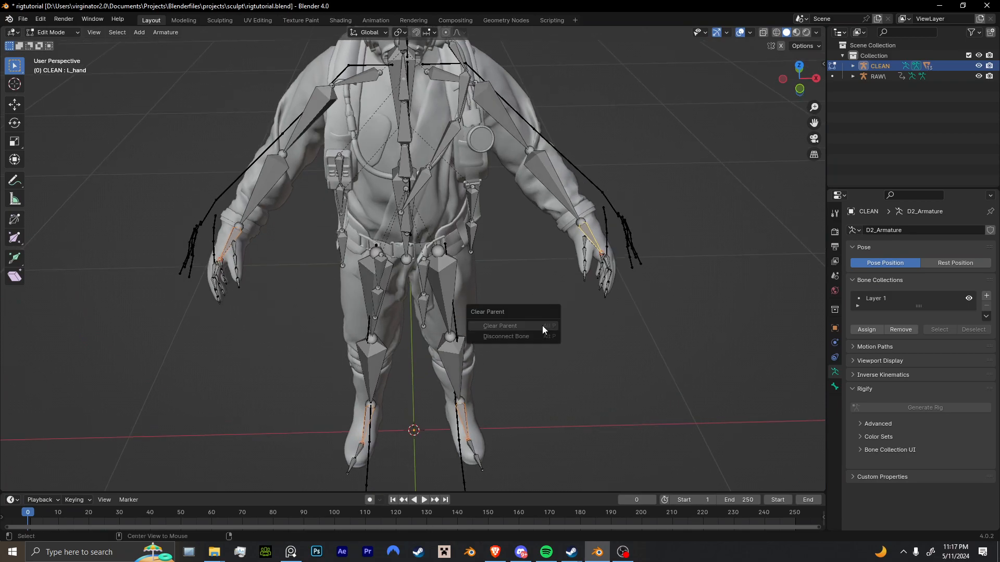
click(542, 326)
middle_drag(594, 282, 619, 288)
key(ctrl+Tab)
click(615, 346)
Try an Inverse Kinematics constraint on the R_knee bone with CLEAN as its target, and remove the constraint.
click(444, 422)
middle_drag(445, 422, 427, 397)
scroll(439, 430, up, 2)
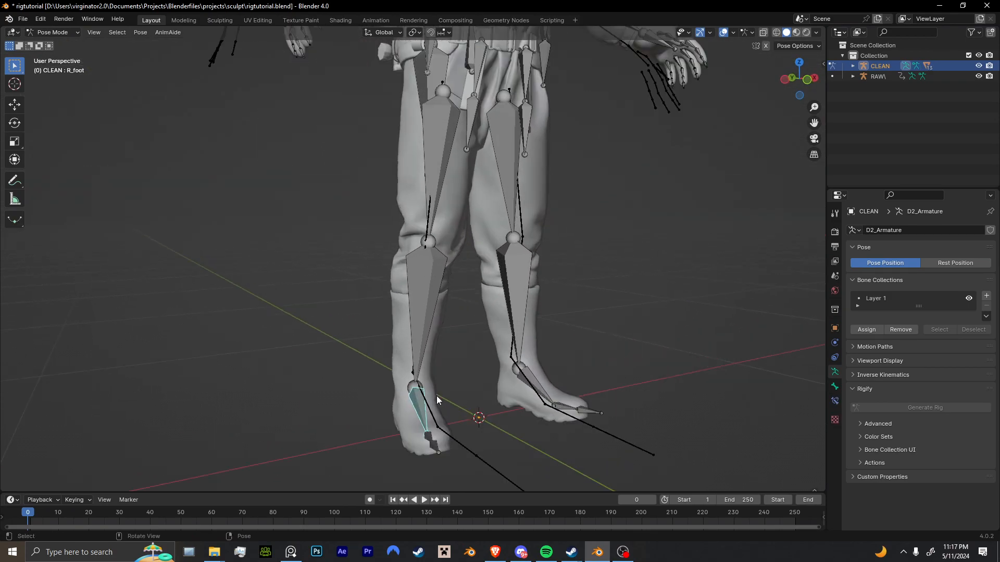
click(805, 360)
click(434, 320)
click(835, 401)
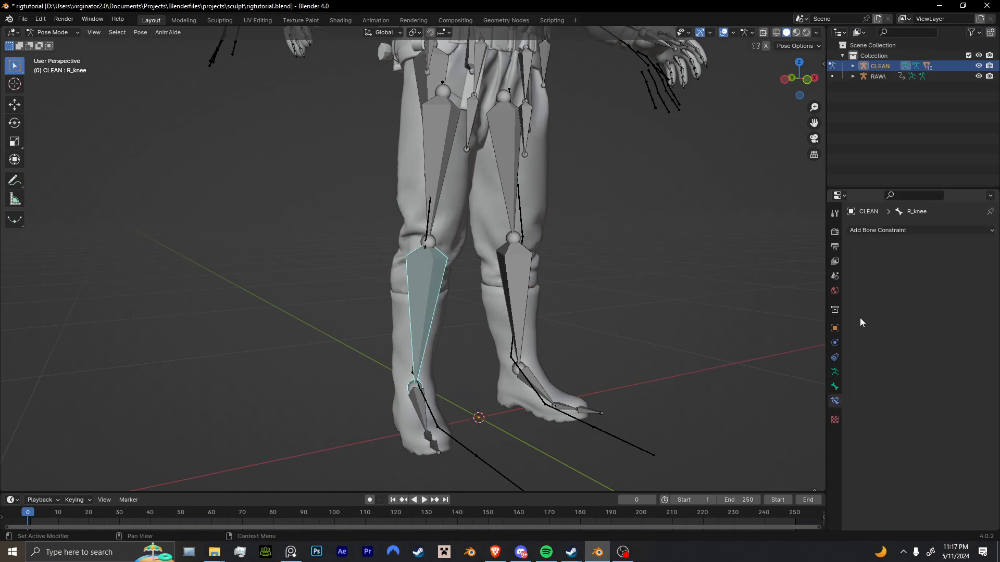
click(893, 232)
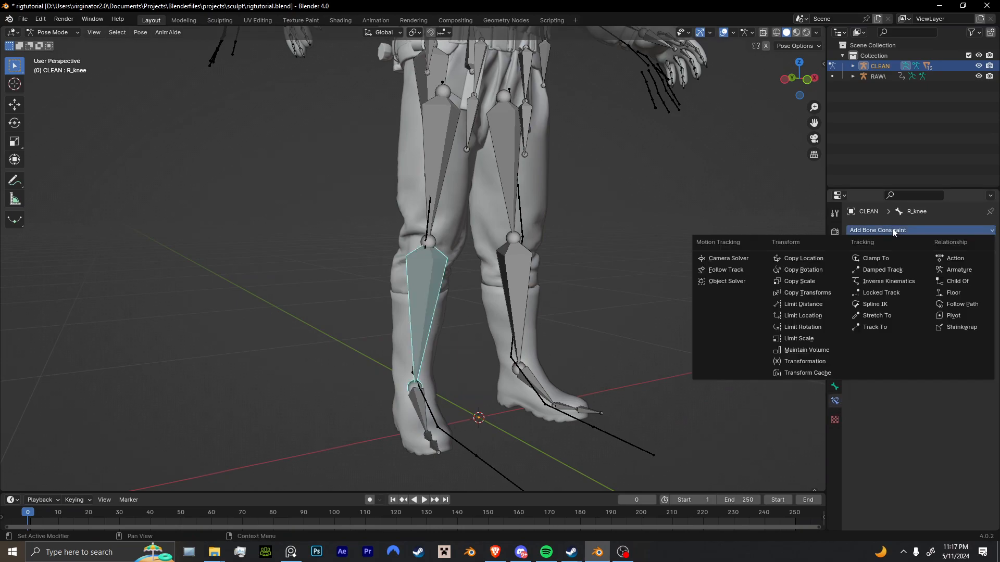
click(887, 281)
click(975, 264)
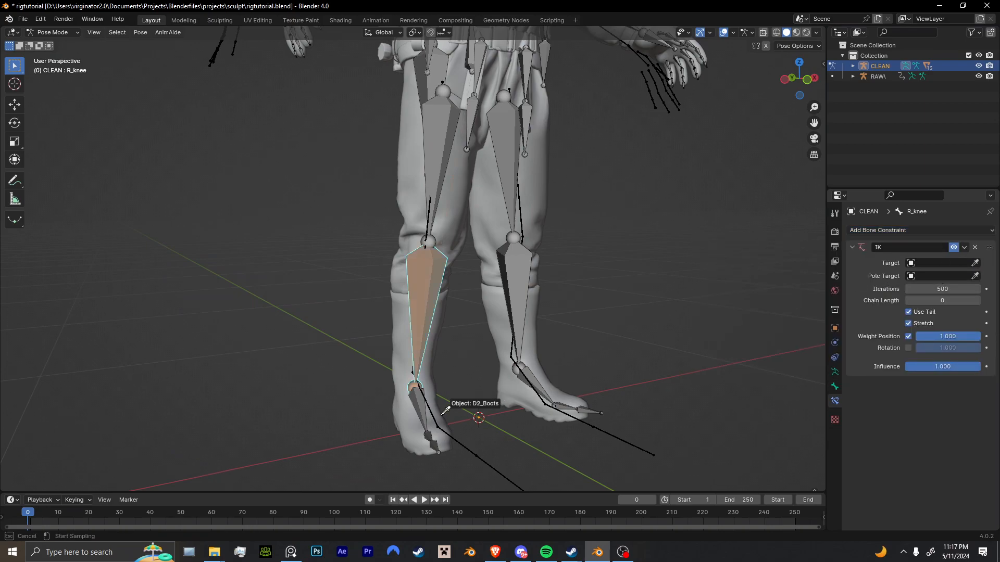
click(427, 400)
click(933, 275)
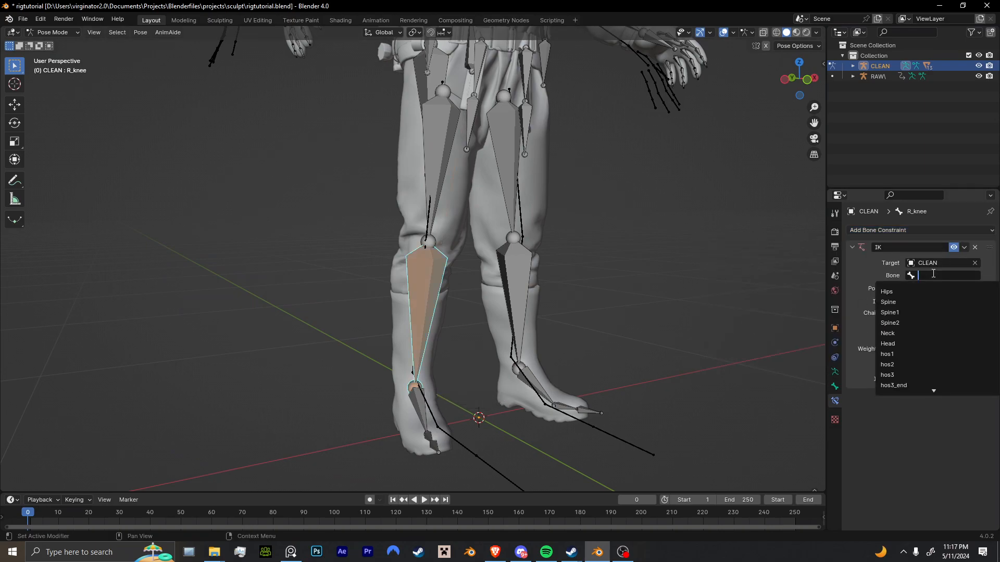
click(975, 263)
click(975, 248)
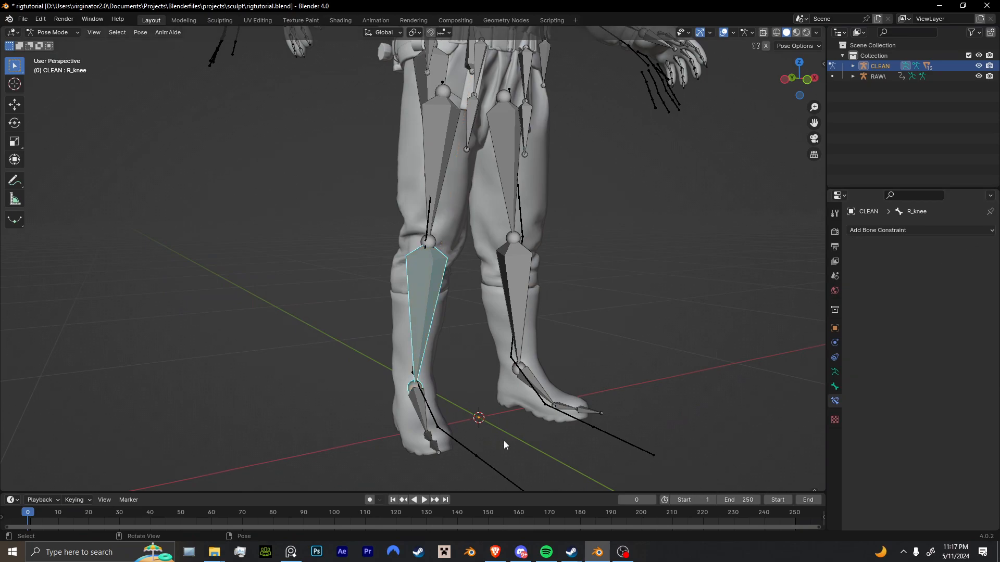
Select the R_foot bone, then R_knee as the active bone, and add an IK constraint to it.
click(426, 415)
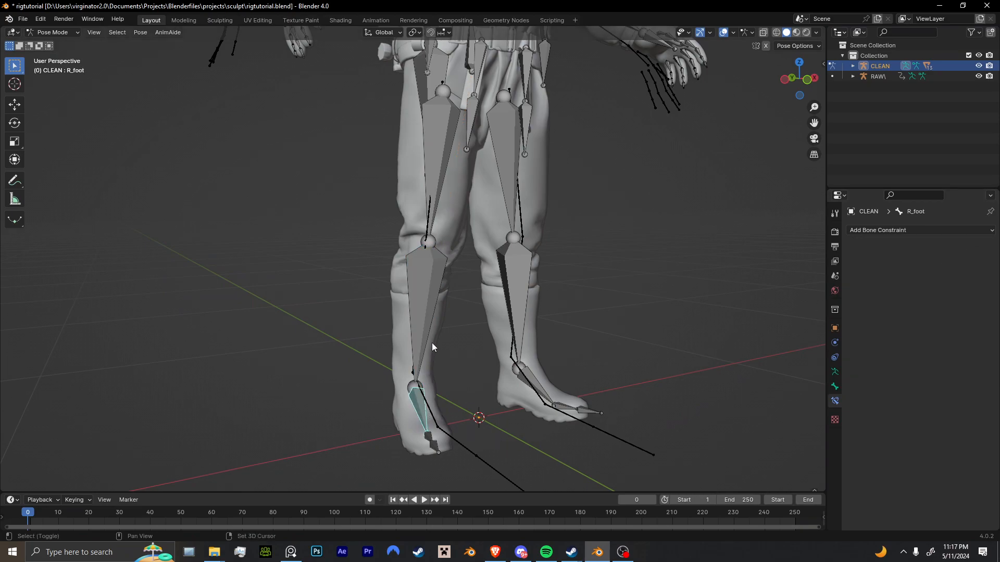
click(425, 331)
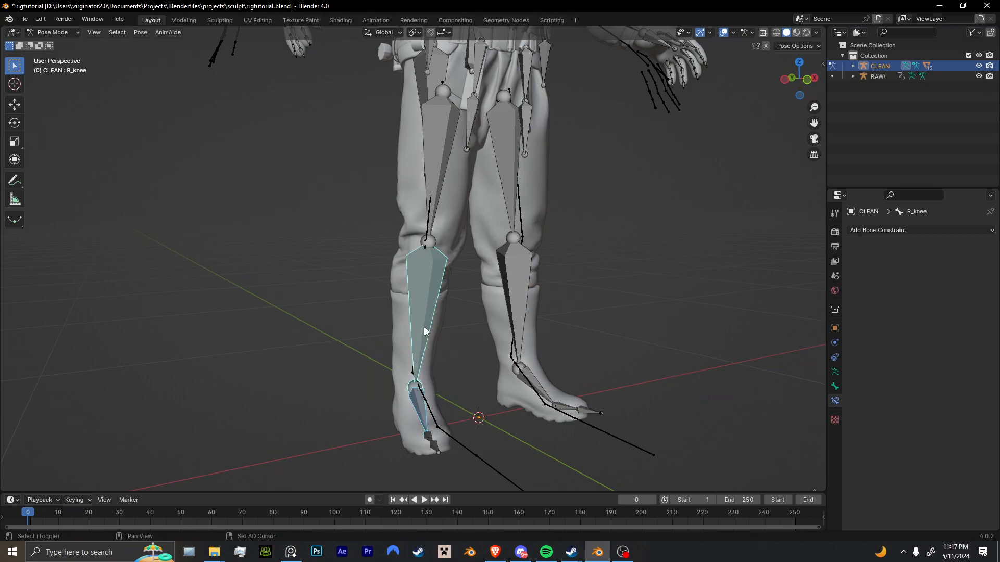
key(F2)
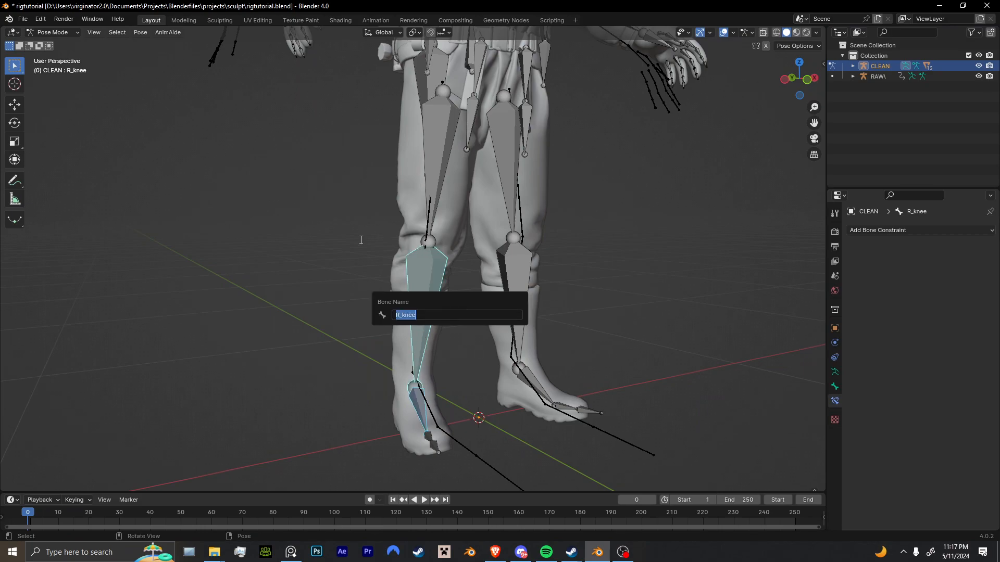
click(361, 240)
mouse_move(471, 349)
middle_down()
mouse_move(432, 380)
mouse_move(471, 373)
mouse_move(474, 359)
middle_up()
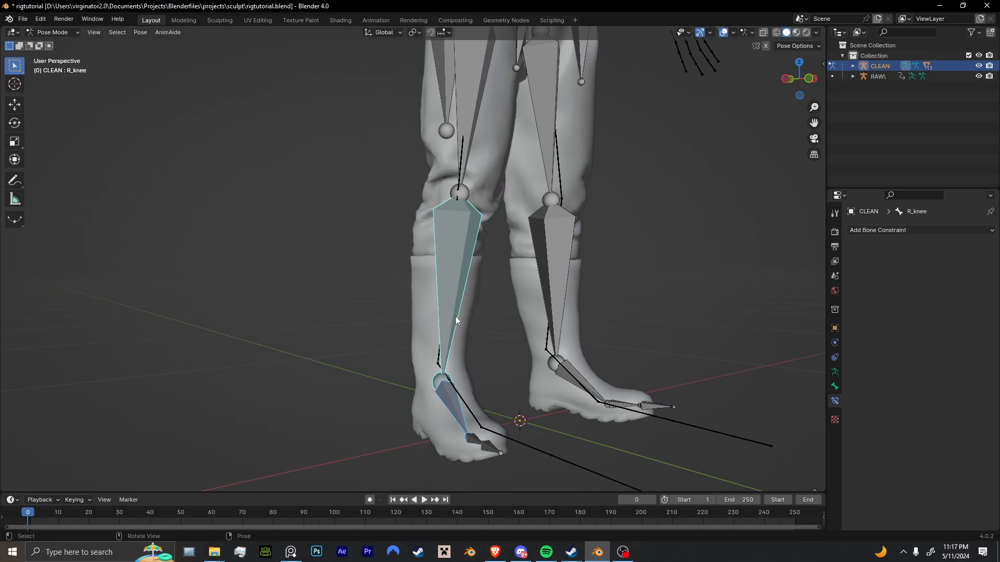
key(ctrl+shift+m)
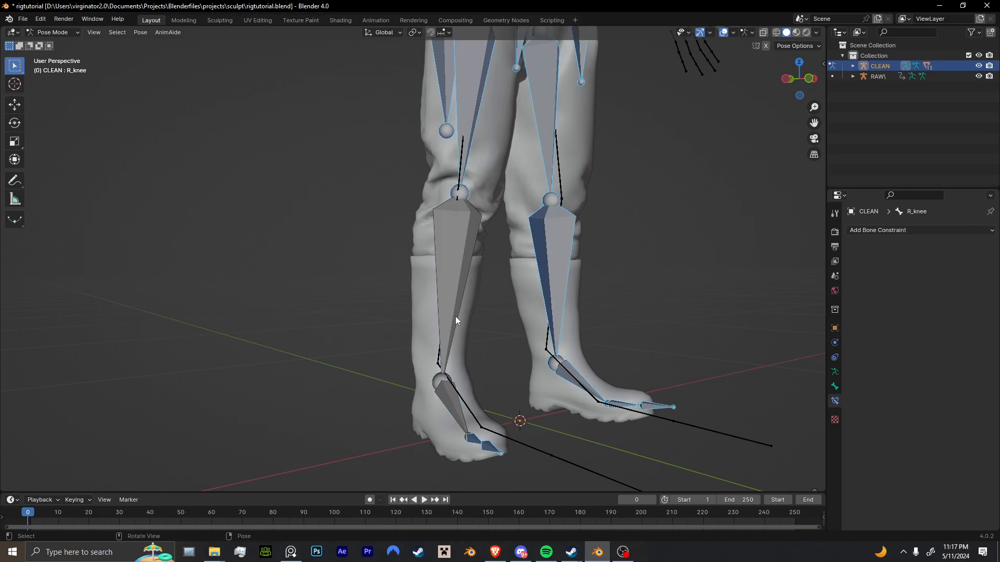
click(456, 320)
key(shift+i)
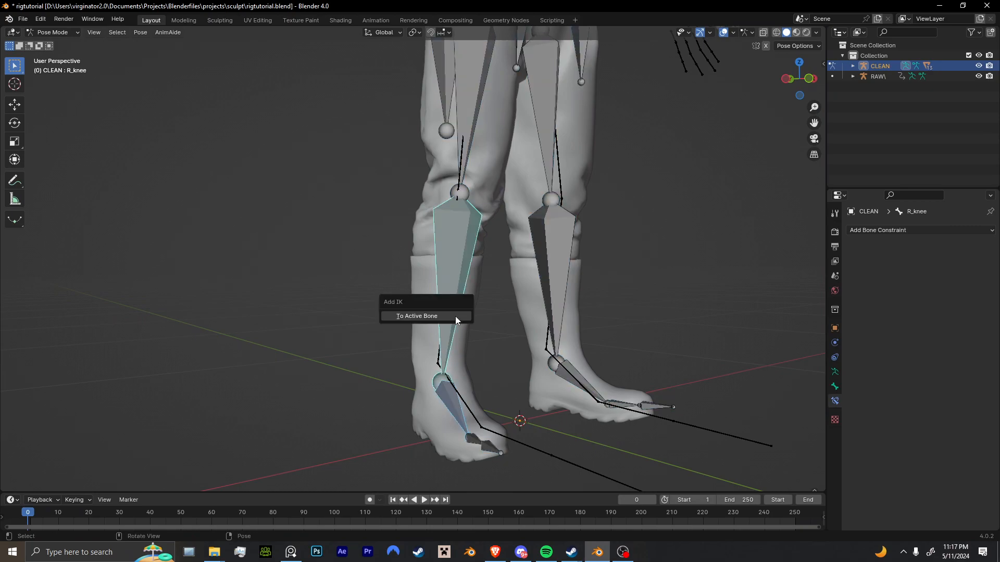
click(456, 316)
Try moving the R_foot bone to test the right leg's IK, and undo the move.
middle_drag(497, 407, 482, 428)
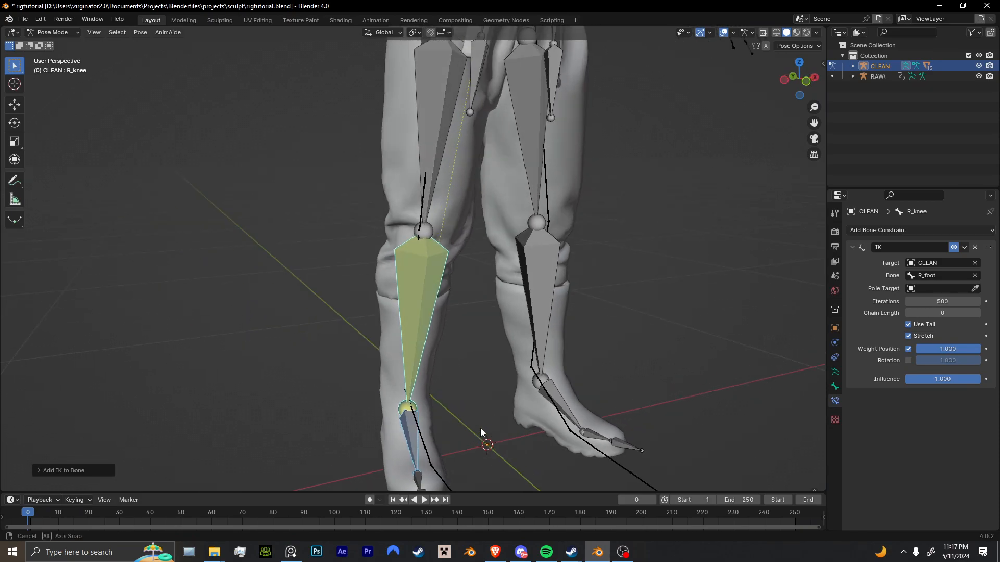
scroll(483, 428, down, 5)
mouse_move(445, 371)
middle_down()
mouse_move(424, 389)
mouse_move(444, 383)
middle_up()
scroll(424, 390, up, 3)
scroll(443, 383, down, 2)
scroll(416, 376, up, 3)
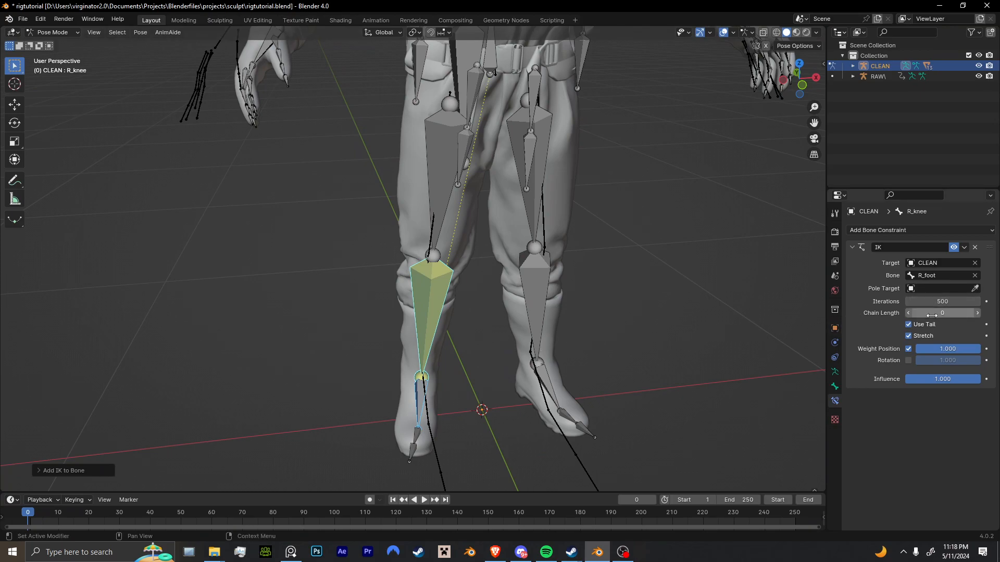
mouse_move(558, 364)
middle_down()
mouse_move(547, 364)
mouse_move(561, 353)
middle_up()
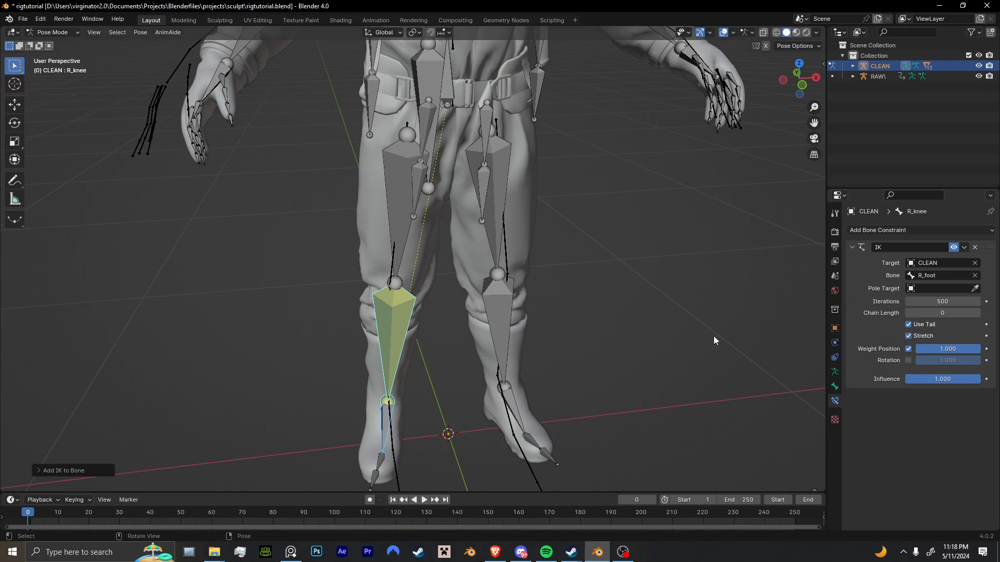
scroll(436, 423, down, 2)
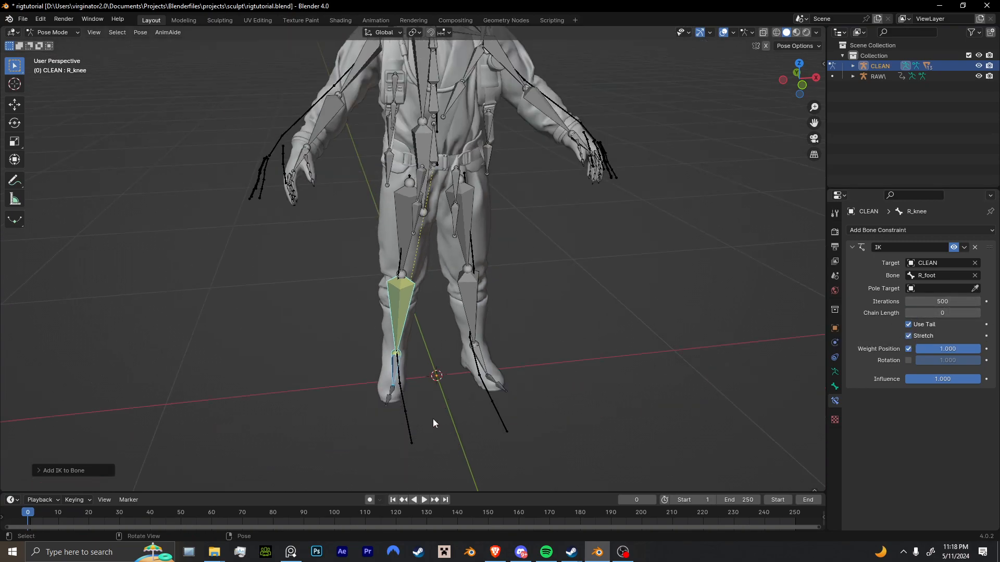
click(397, 372)
key(g)
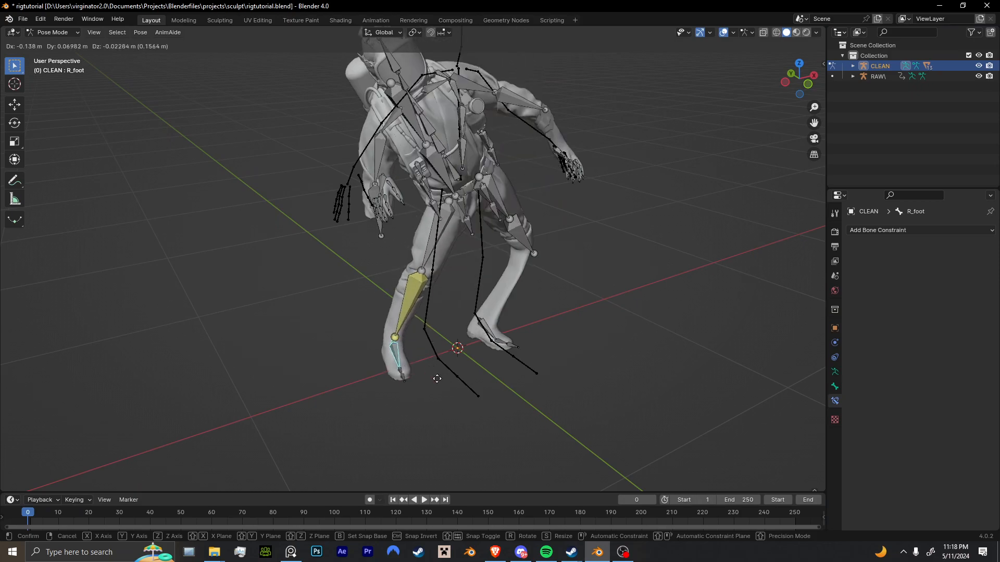
click(420, 324)
key(ctrl+z)
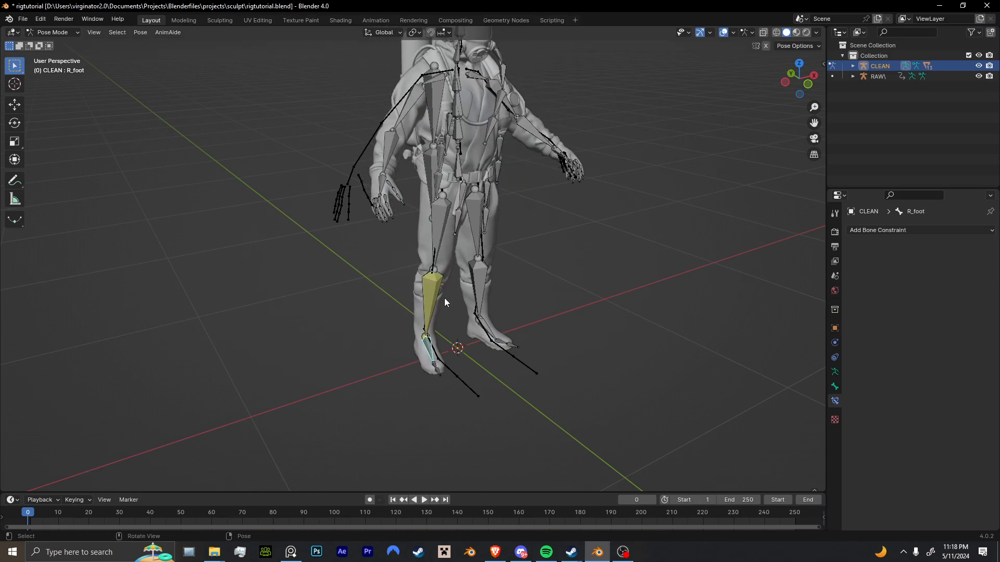
Set the R_knee IK chain length to 2 and test the leg by moving R_foot, cancelling the move.
click(442, 297)
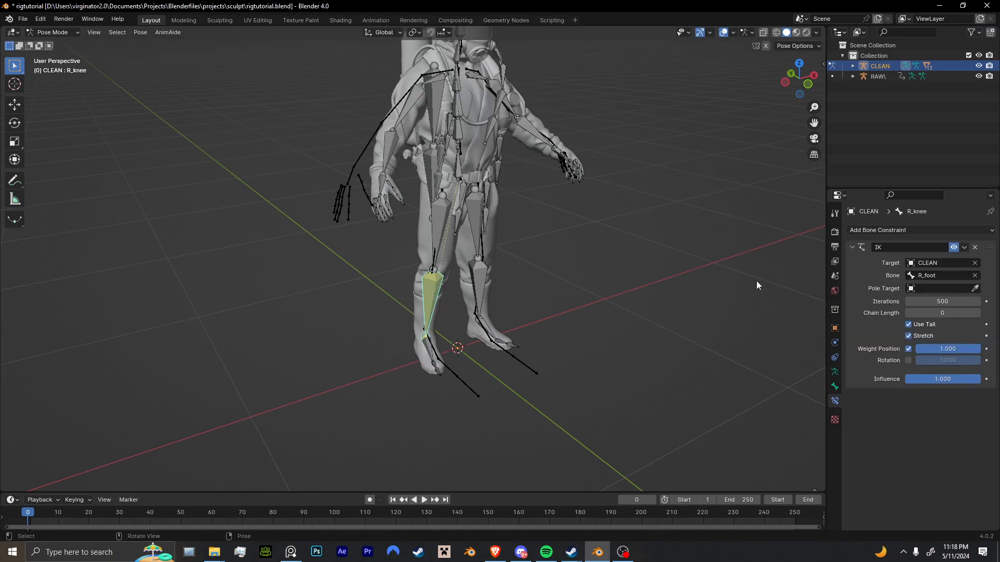
click(977, 313)
click(425, 355)
middle_drag(425, 355, 500, 297)
key(g)
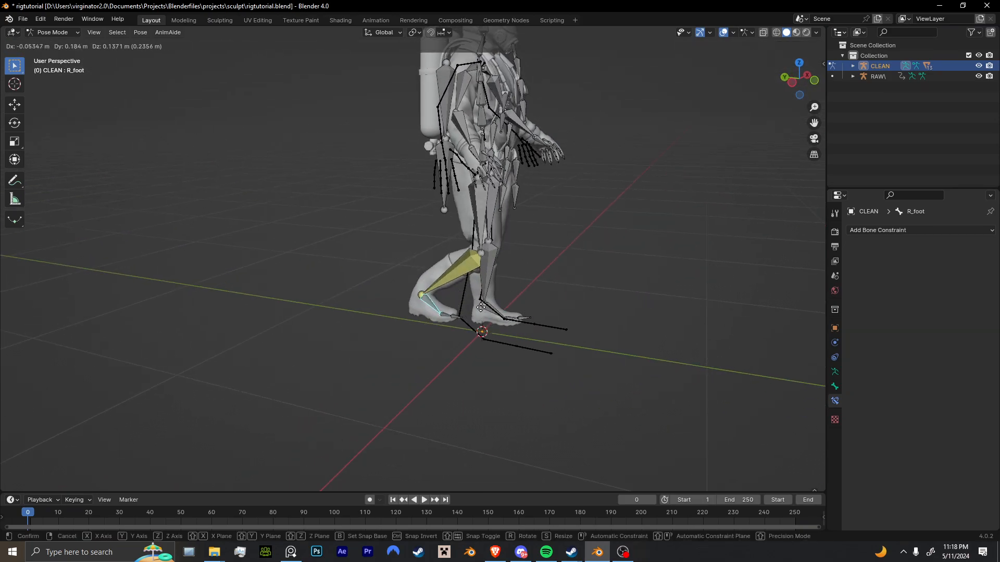
right_click(555, 323)
Add an IK constraint to L_knee targeting L_foot and set its chain length to 2.
middle_drag(554, 323, 490, 355)
scroll(489, 336, up, 4)
shift+click(511, 324)
key(shift+i)
click(492, 346)
click(978, 313)
Add an IK constraint to L_fore_arm targeting L_hand and set its chain length to 2.
click(978, 313)
middle_drag(662, 260, 601, 280)
shift+middle_drag(532, 195, 525, 295)
click(525, 322)
shift+click(489, 245)
key(shift+i)
click(672, 284)
click(978, 313)
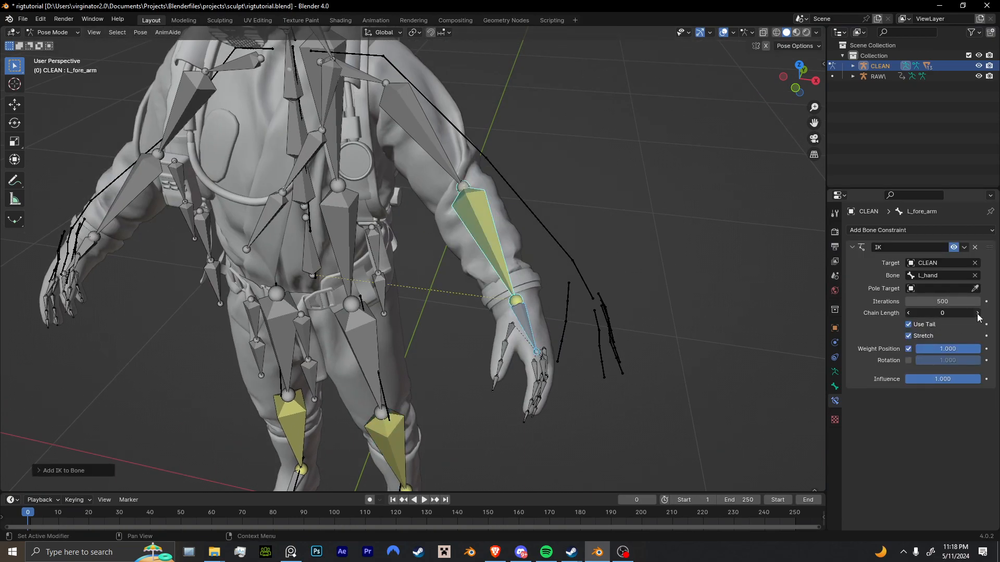
click(977, 314)
middle_drag(651, 302, 605, 318)
Add an IK constraint to R_fore_arm targeting R_hand and set its chain length to 2.
click(559, 331)
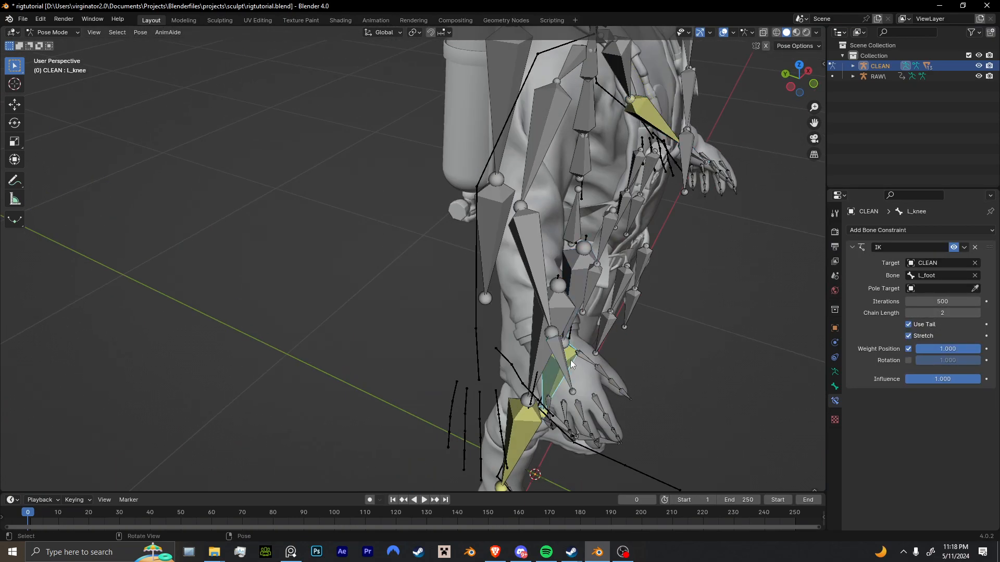
shift+click(547, 289)
middle_drag(558, 313, 504, 307)
key(shift+i)
click(517, 339)
double_click(936, 313)
text(2)
key(Return)
Try moving the Hips bone to test the IK on all four limbs, and undo the moves.
scroll(572, 324, down, 4)
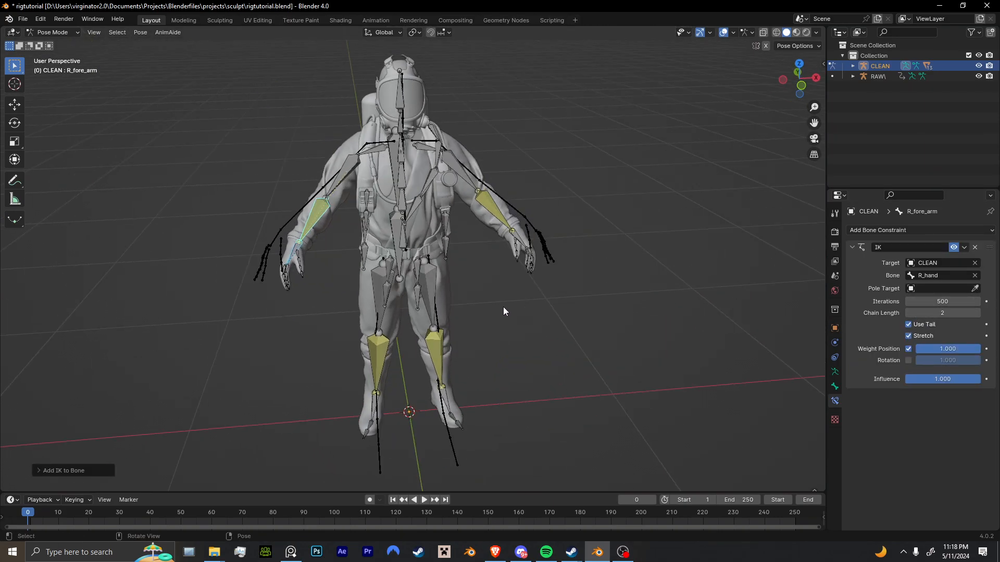
click(525, 242)
click(398, 275)
middle_drag(400, 274, 470, 294)
click(423, 195)
key(g)
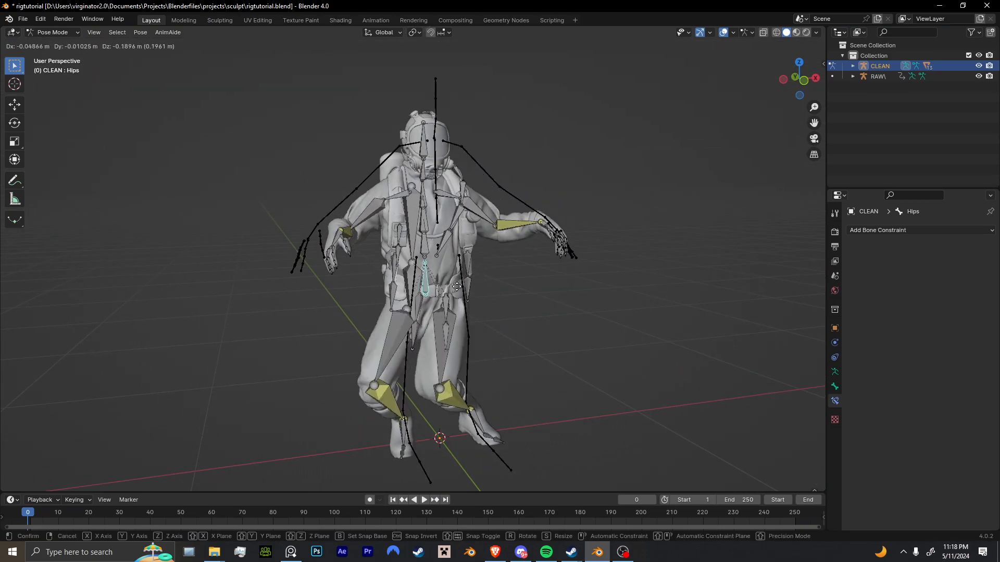
key(Escape)
key(g)
click(491, 384)
key(ctrl+z)
key(g)
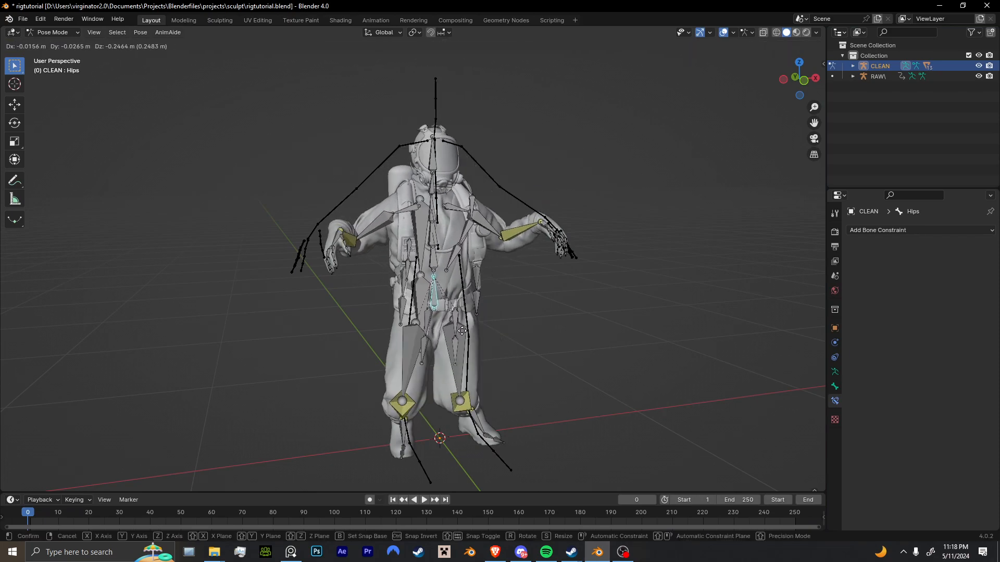
click(351, 294)
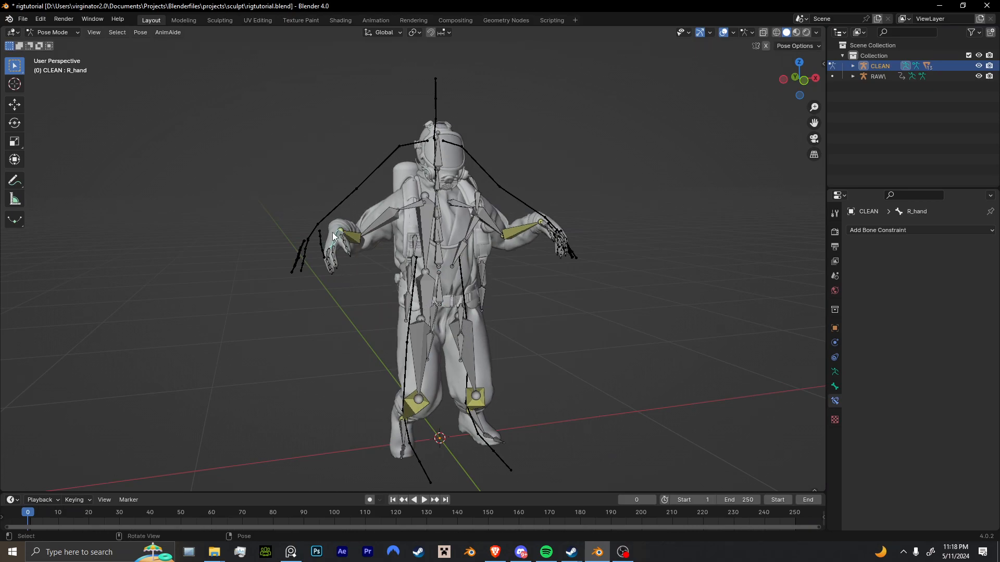
middle_drag(333, 232, 351, 281)
key(ctrl+z)
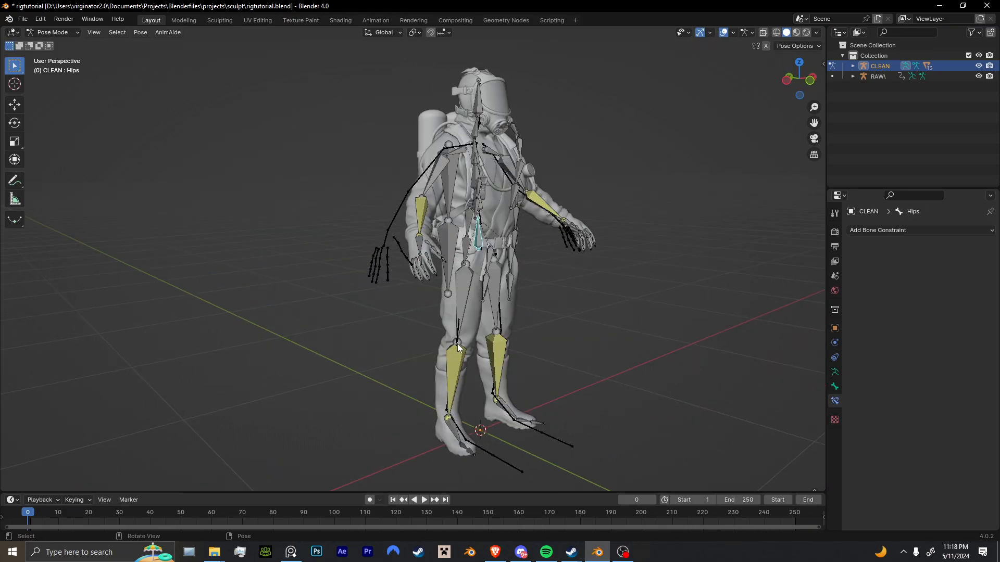
In Edit Mode, select the joints at both knees and extrude a new bone straight forward from each.
middle_drag(457, 344, 422, 360)
click(420, 322)
key(KP_Decimal)
key(Tab)
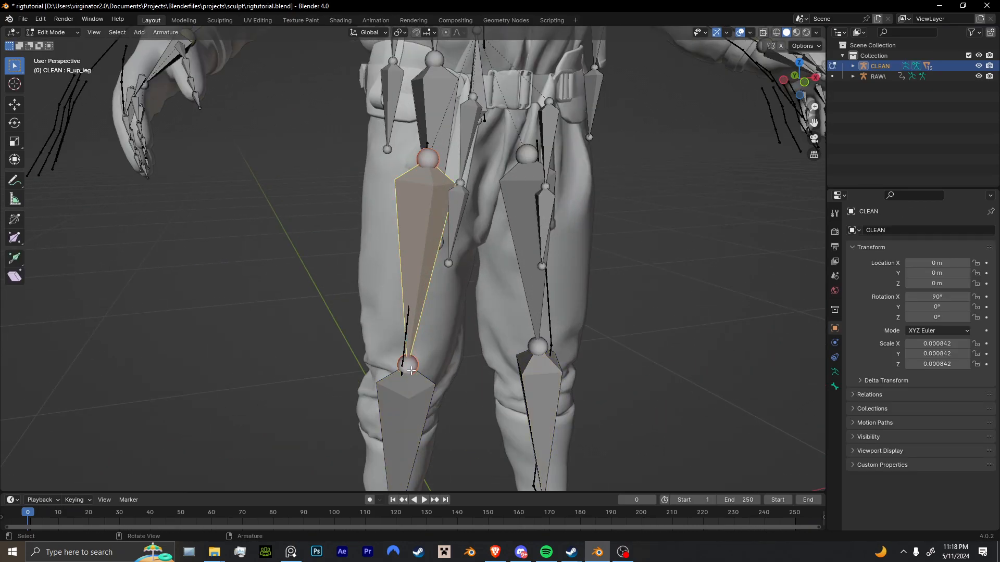
click(413, 393)
key(ctrl+shift+m)
click(415, 366)
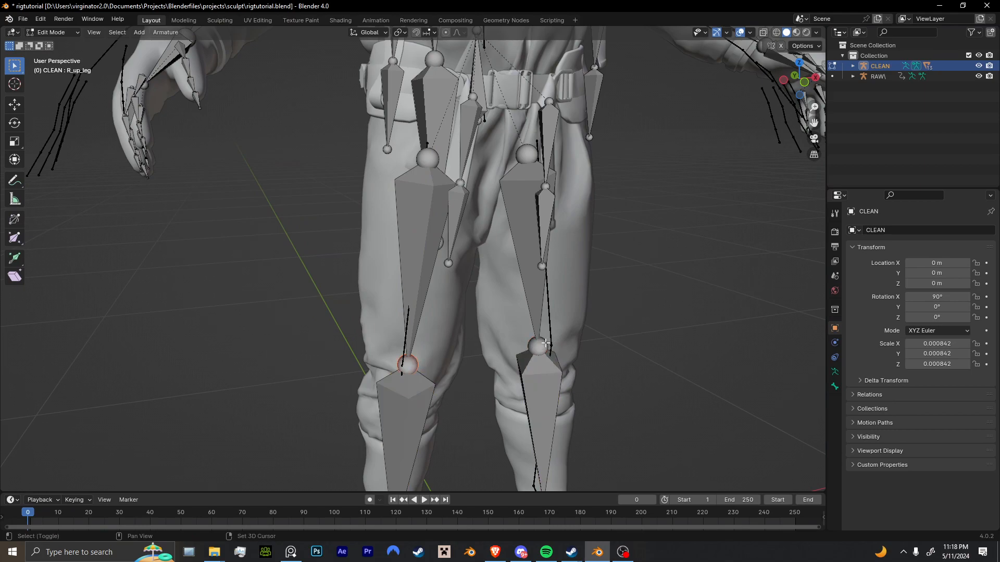
shift+middle_drag(547, 348, 530, 309)
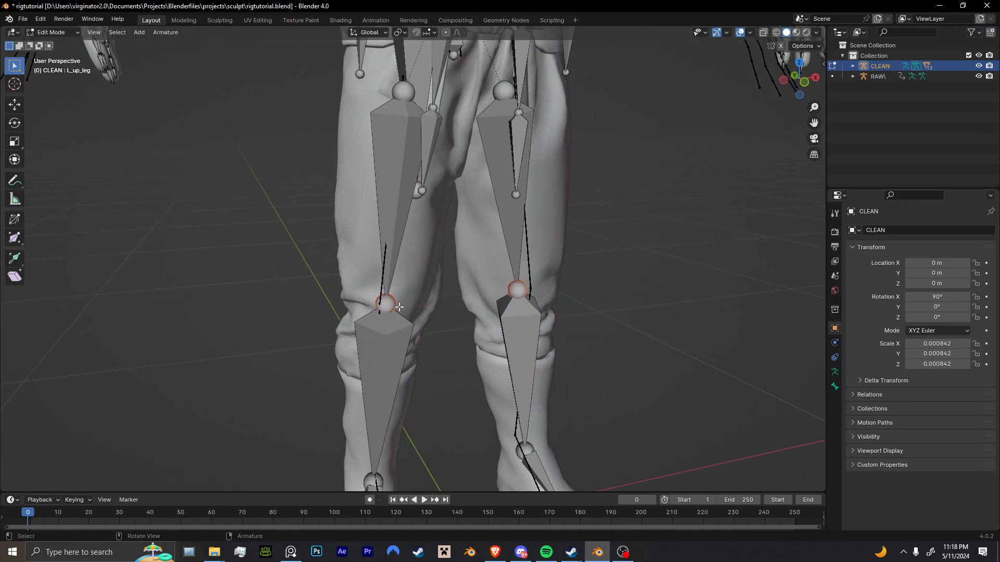
scroll(399, 307, up, 5)
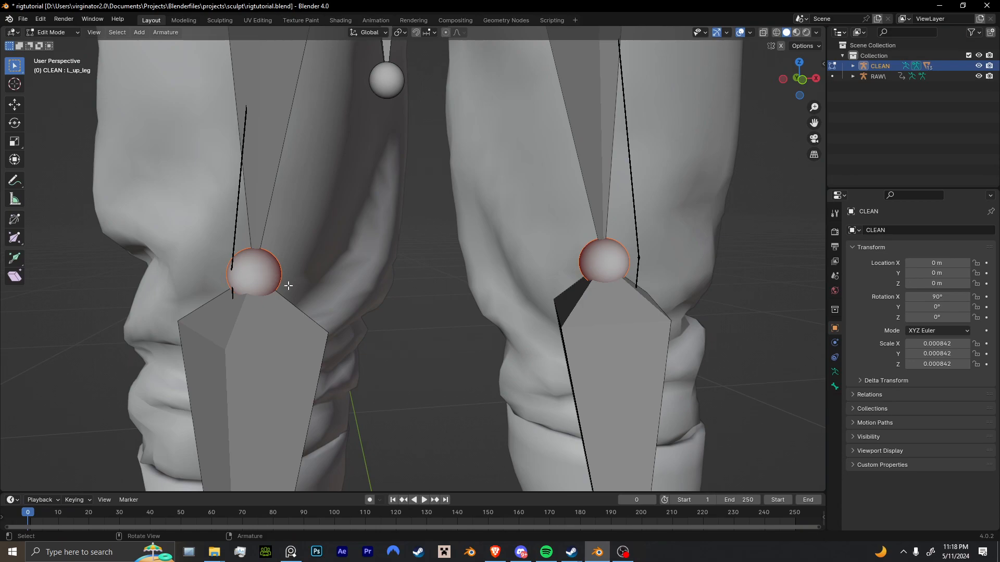
click(16, 108)
scroll(469, 281, down, 8)
middle_drag(505, 284, 479, 295)
middle_drag(479, 295, 404, 291)
key(e)
right_click(403, 287)
drag(343, 255, 423, 259)
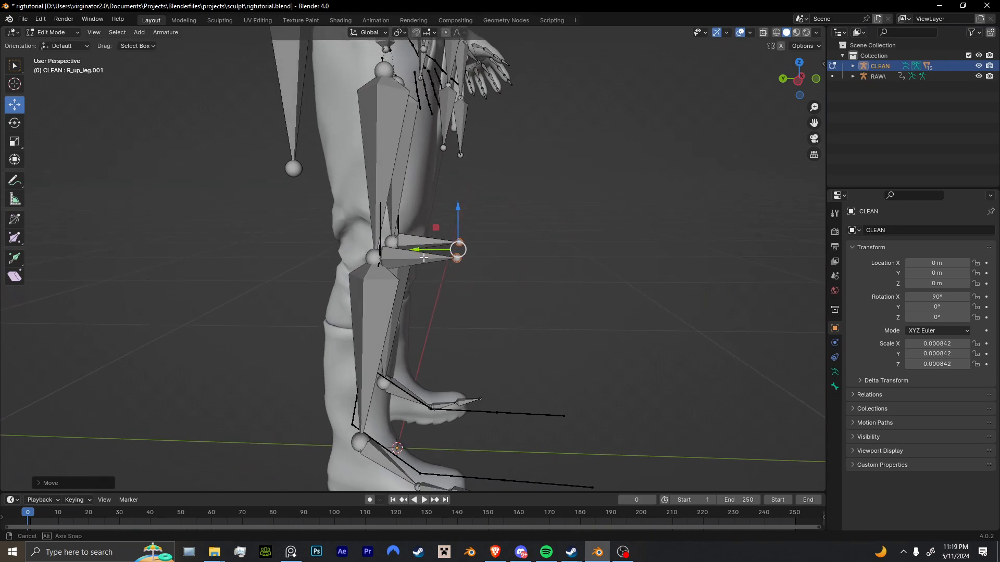
Clear the parents of both new knee bones and move them forward, away from the legs.
middle_drag(423, 258, 436, 244)
click(436, 243)
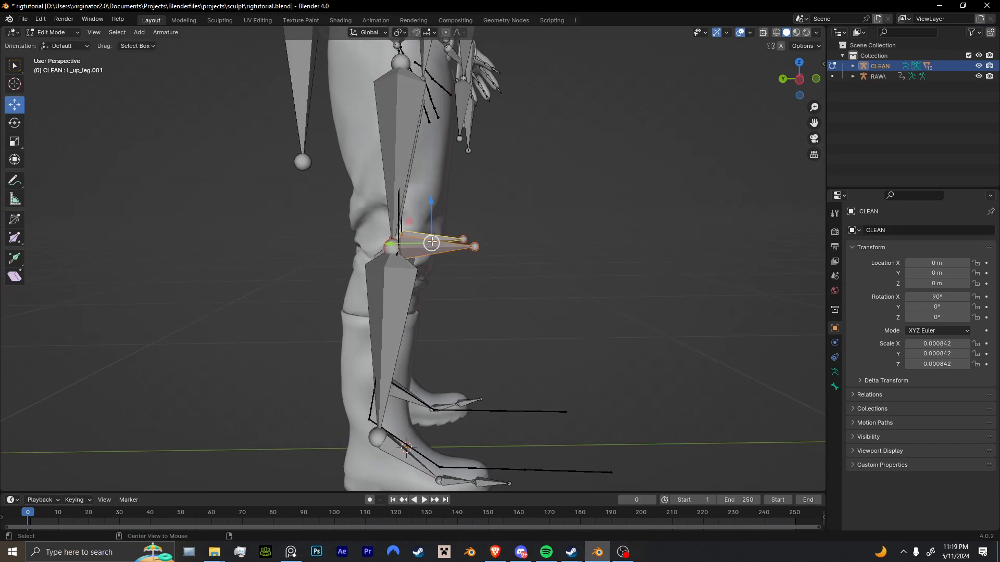
key(alt+p)
click(430, 243)
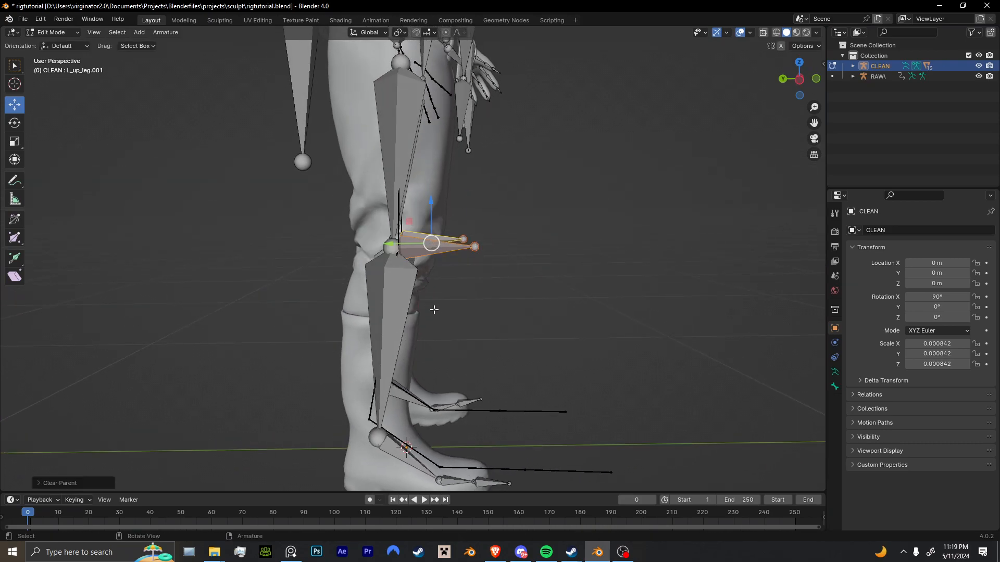
scroll(388, 255, down, 5)
drag(388, 254, 449, 258)
middle_drag(450, 259, 400, 320)
middle_drag(484, 283, 722, 70)
scroll(431, 312, up, 3)
click(454, 308)
middle_drag(505, 218, 573, 263)
Return to Pose Mode, try moving the Hips and rotating the L_knee bone, and undo the changes.
key(ctrl+Tab)
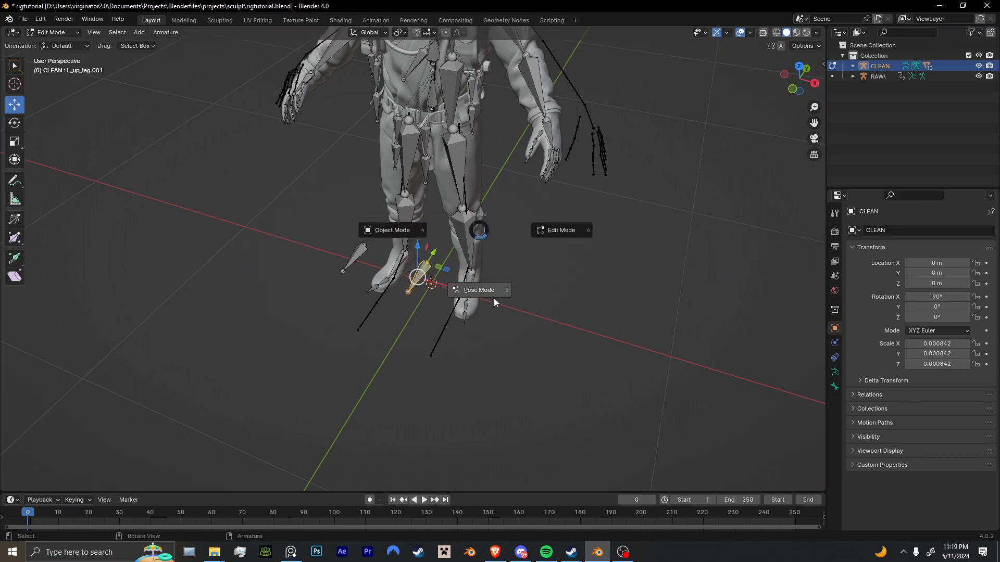
click(494, 301)
click(475, 288)
middle_drag(474, 276, 429, 154)
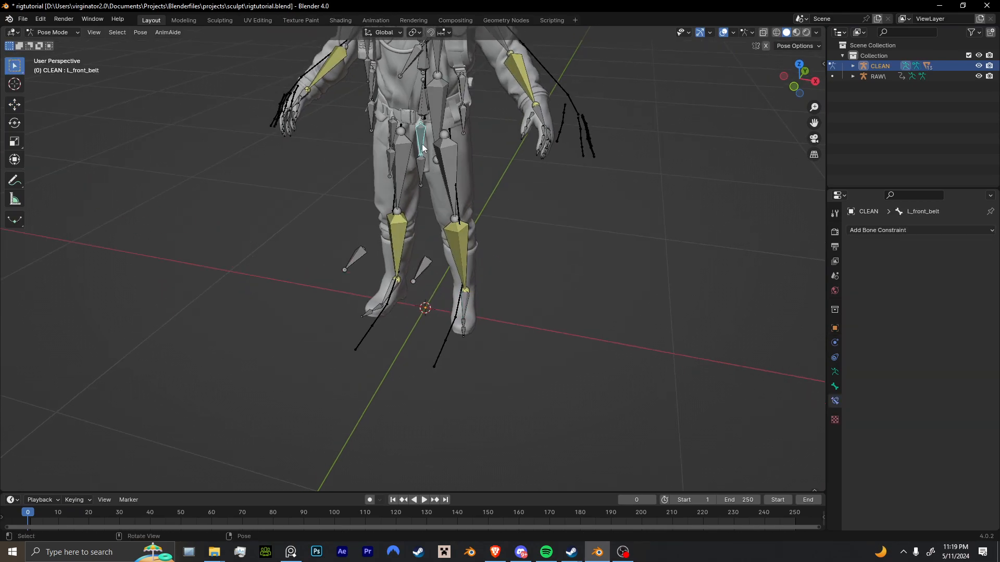
click(418, 124)
key(g)
click(421, 133)
click(459, 273)
click(15, 124)
drag(468, 247, 487, 285)
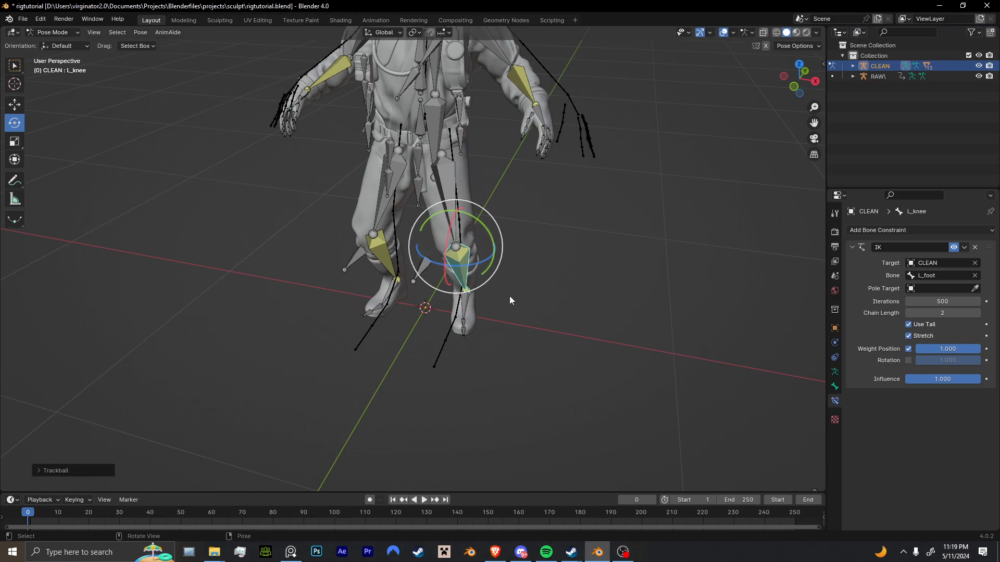
key(ctrl+z)
key(ctrl+z)
key(ctrl+z)
key(ctrl+z)
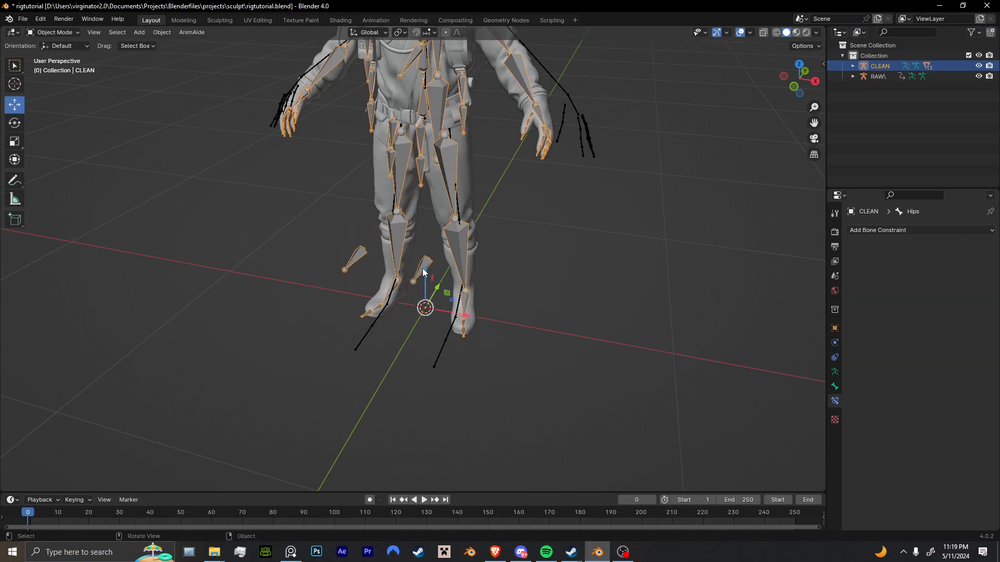
In Edit Mode, select the joints at both elbows and extrude a new bone backward from each.
key(Tab)
click(423, 272)
middle_drag(424, 272, 377, 252)
click(417, 247)
shift+click(470, 235)
key(e)
click(341, 234)
drag(290, 185, 174, 194)
key(ctrl+z)
Select both new elbow bones and clear their parents.
click(306, 243)
shift+click(289, 141)
key(alt+p)
click(289, 144)
Select the two unparented knee bones and reposition them in front of the legs.
scroll(238, 238, down, 5)
middle_drag(412, 291, 422, 339)
scroll(366, 305, up, 4)
click(439, 336)
shift+click(446, 307)
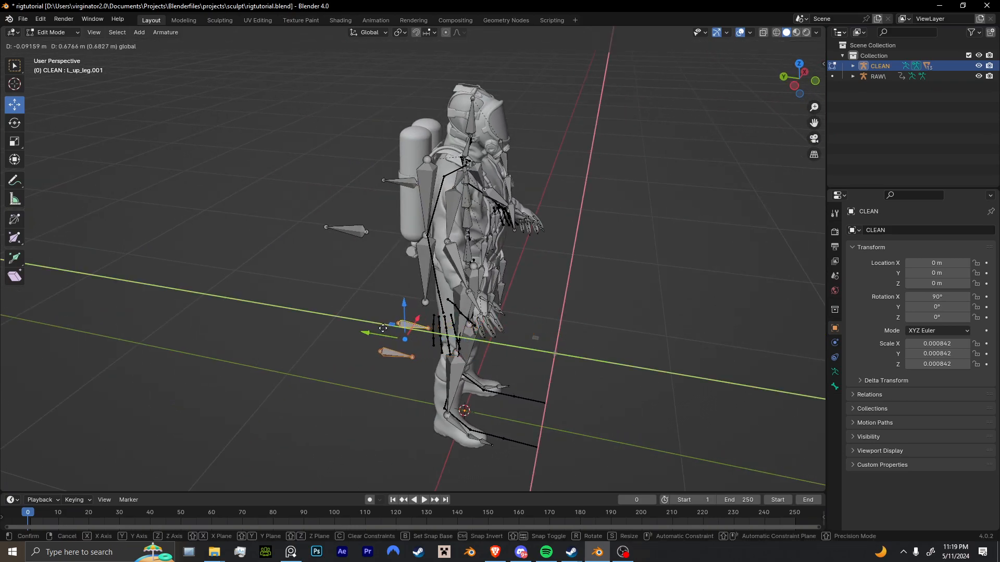
scroll(520, 347, down, 4)
middle_drag(515, 344, 445, 315)
scroll(475, 330, up, 4)
click(472, 334)
click(471, 306)
Move both elbow pole bones along Y toward the body and shorten them by scaling along Y.
middle_drag(378, 252, 367, 255)
click(341, 251)
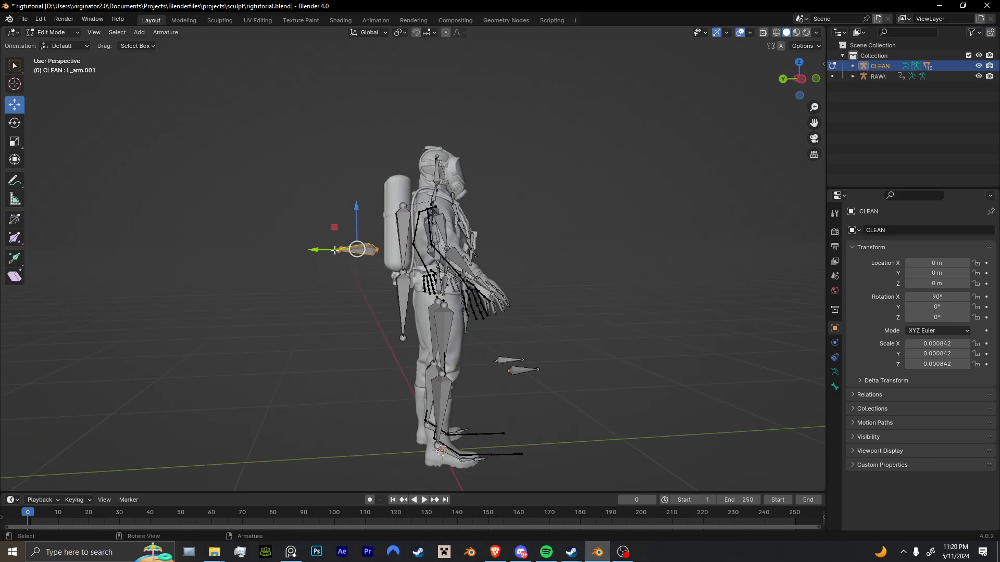
drag(335, 250, 351, 250)
middle_drag(461, 227, 469, 263)
key(s)
key(x)
key(y)
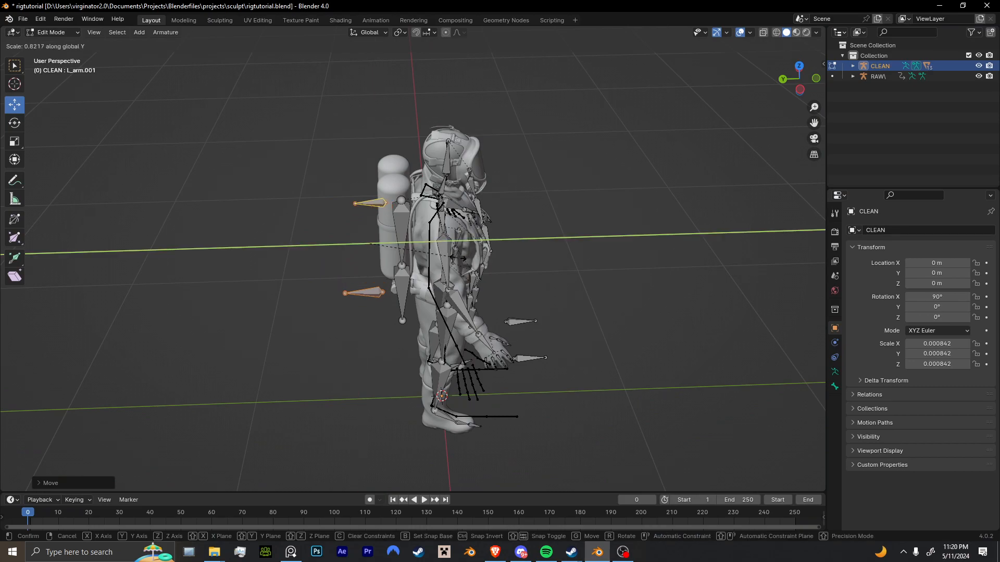
click(456, 257)
Refine the elbow pole bones' distance behind the arms and scale them along Y again.
drag(327, 245, 339, 245)
middle_drag(524, 255, 510, 258)
key(s)
key(y)
click(488, 255)
drag(338, 240, 330, 239)
middle_drag(477, 310, 416, 307)
key(Tab)
key(Tab)
scroll(391, 324, up, 4)
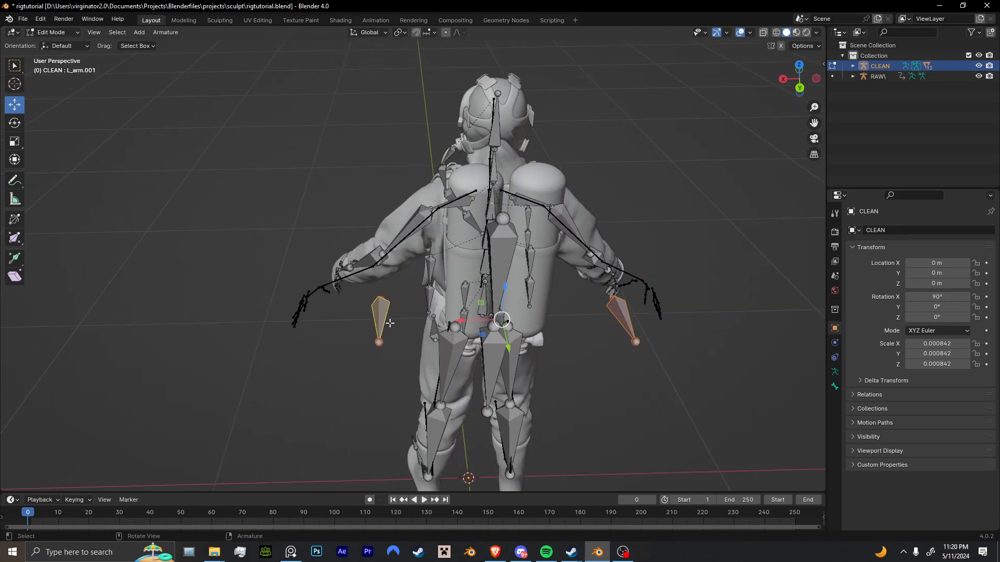
click(381, 321)
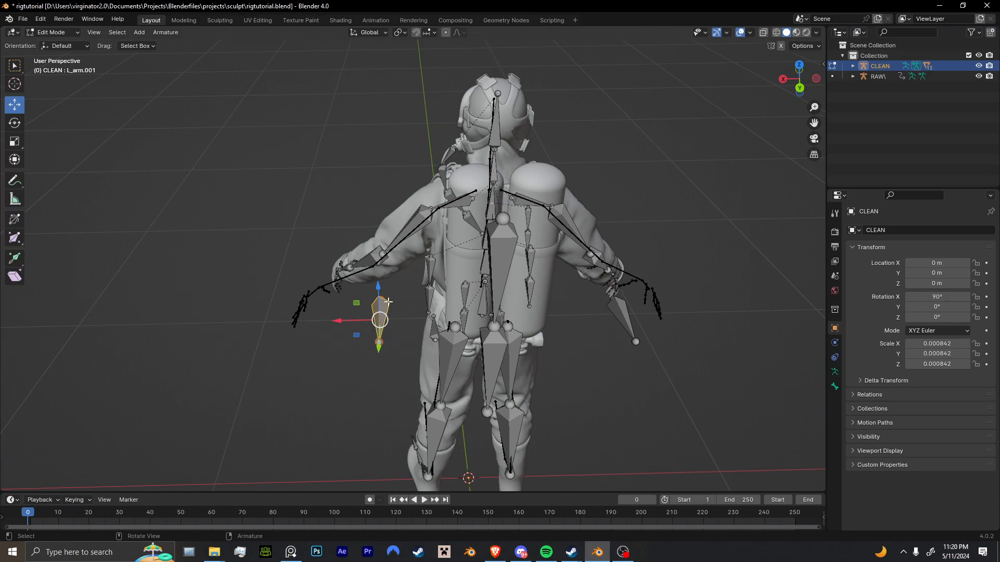
key(F2)
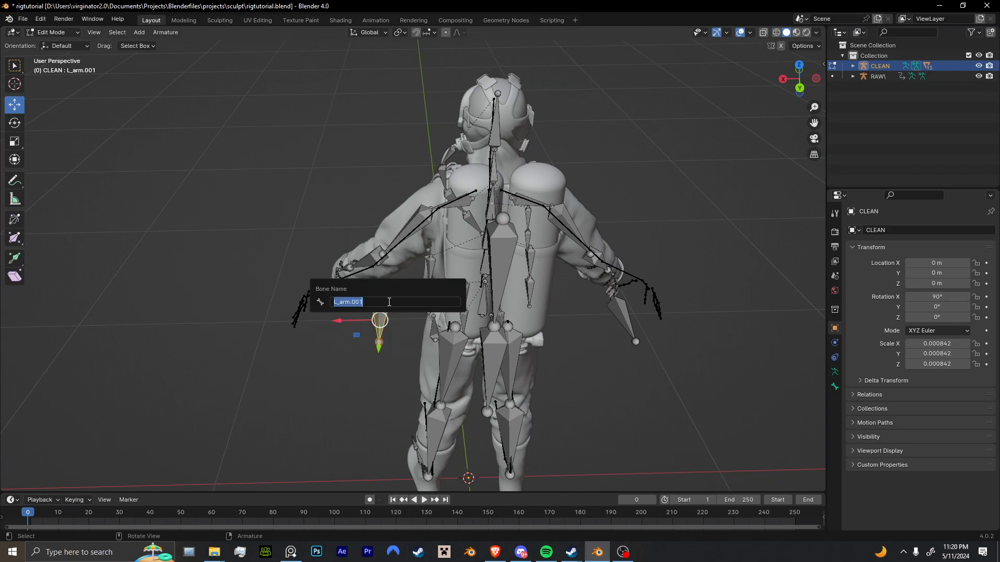
middle_drag(426, 367, 510, 309)
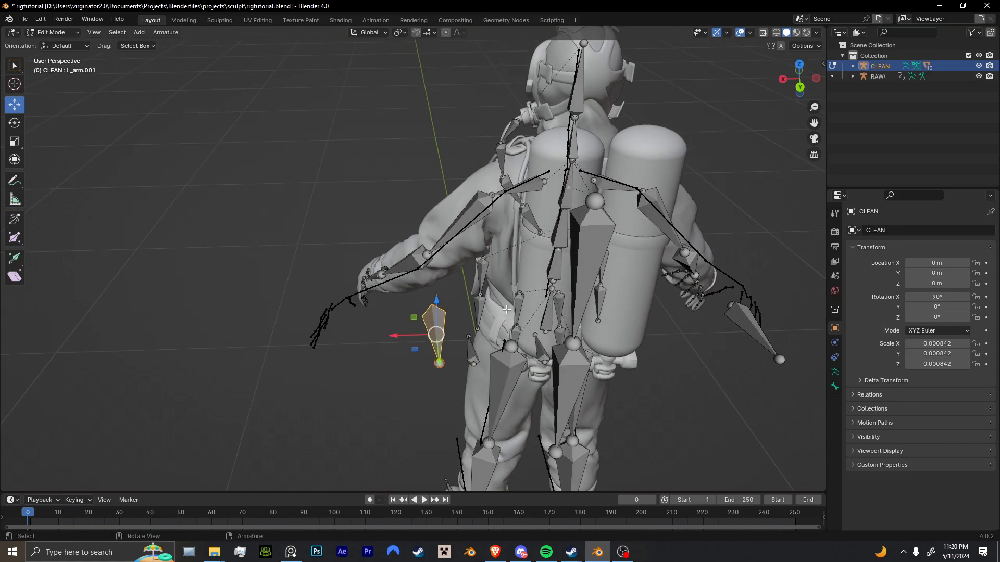
key(F2)
key(Escape)
In Pose Mode, try moving and rotating the L_hand bone to test the arm IK and mirroring, and undo the changes.
middle_drag(447, 249, 442, 286)
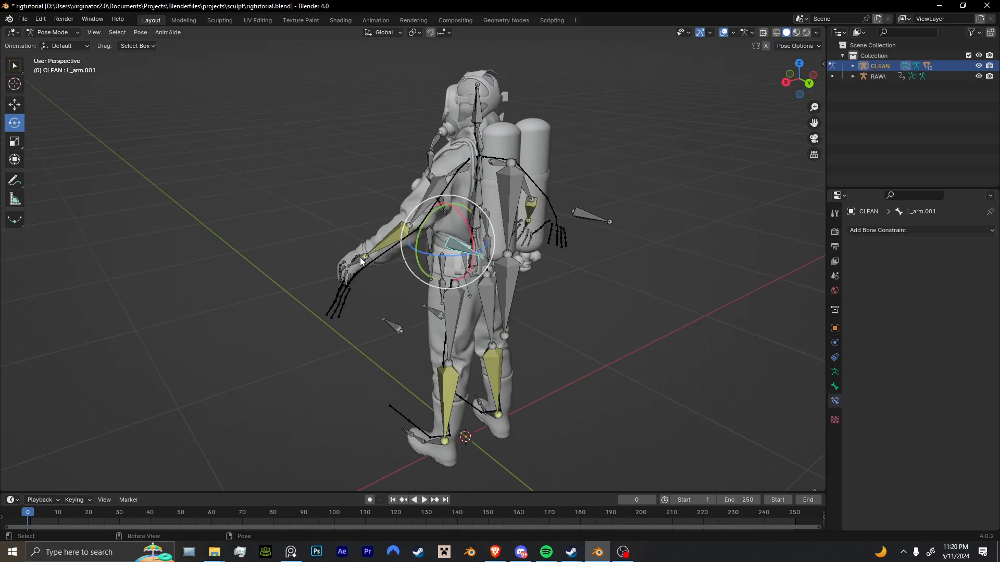
click(360, 257)
middle_drag(361, 257, 604, 209)
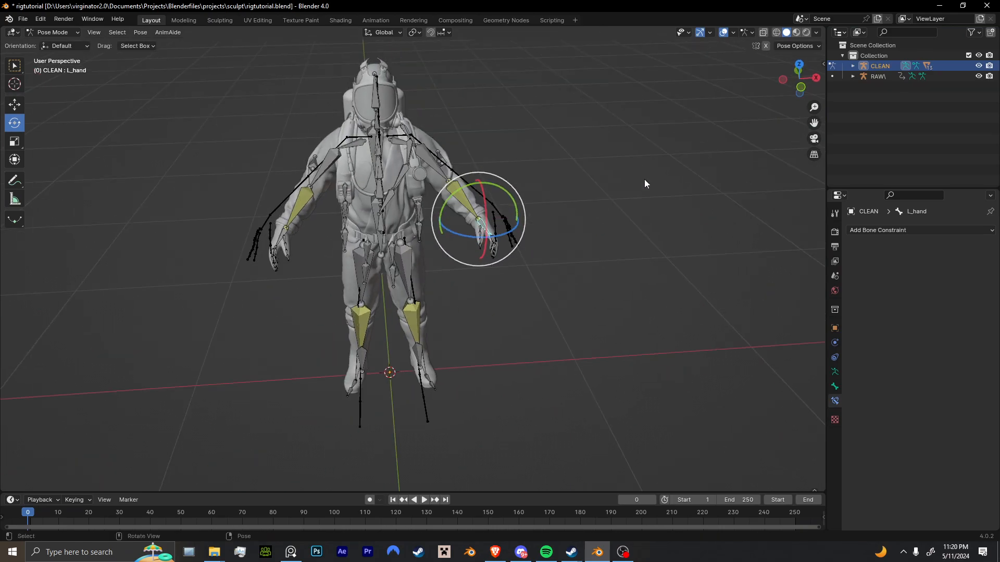
key(g)
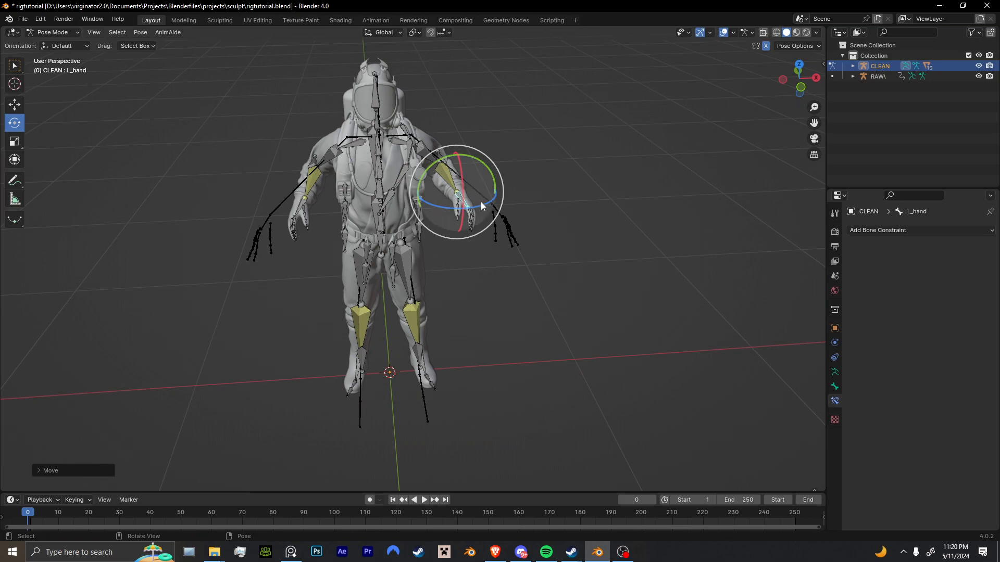
middle_drag(322, 219, 482, 218)
key(r)
click(488, 133)
key(r)
key(r)
click(452, 205)
key(ctrl+z)
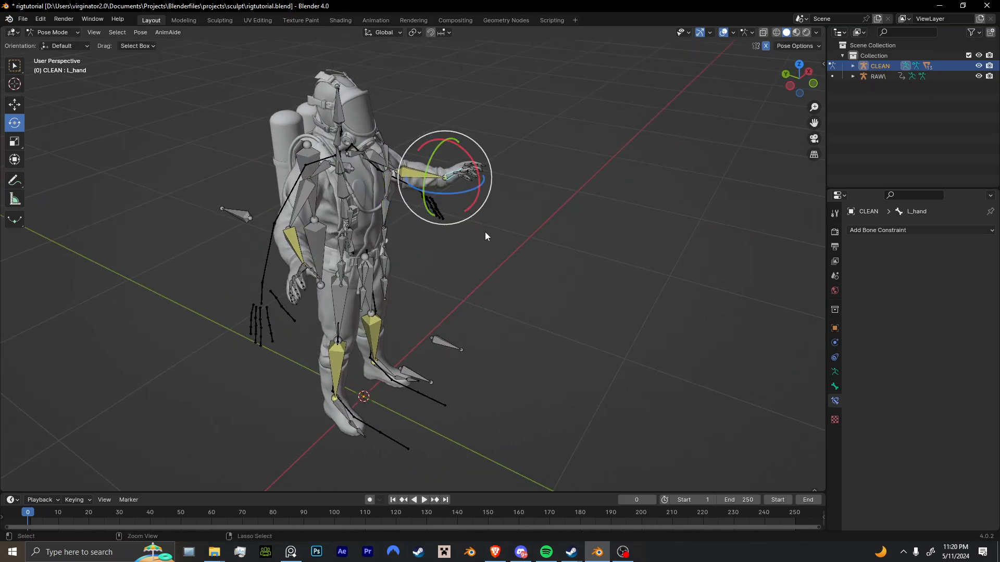
key(ctrl+z)
key(ctrl+z)
key(ctrl+z)
key(ctrl+shift+z)
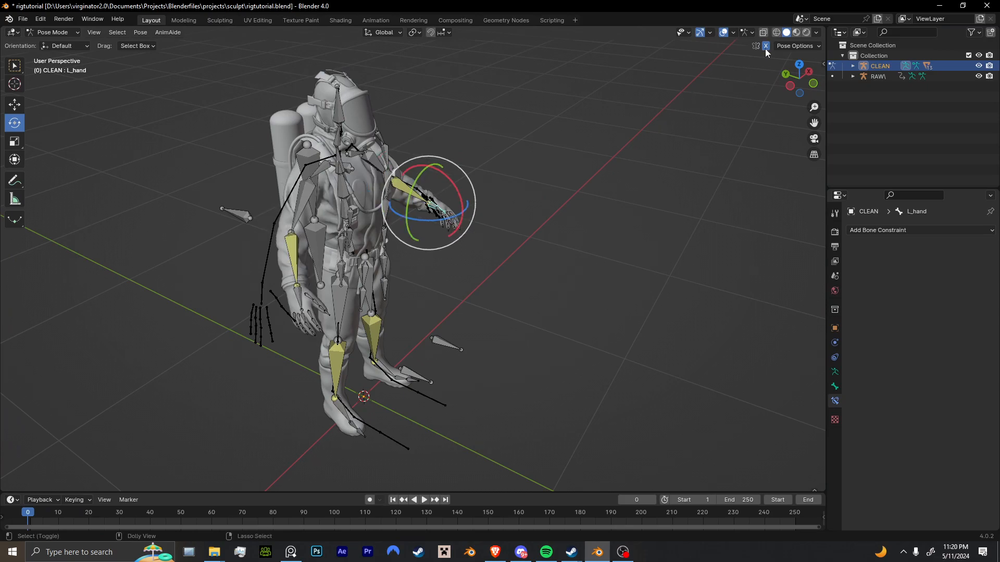
middle_drag(766, 46, 478, 264)
In Edit Mode, rename the L_arm.001 bone behind the left elbow to R.IKcontrolarm.
key(Tab)
scroll(485, 268, up, 4)
middle_drag(552, 278, 395, 241)
key(F2)
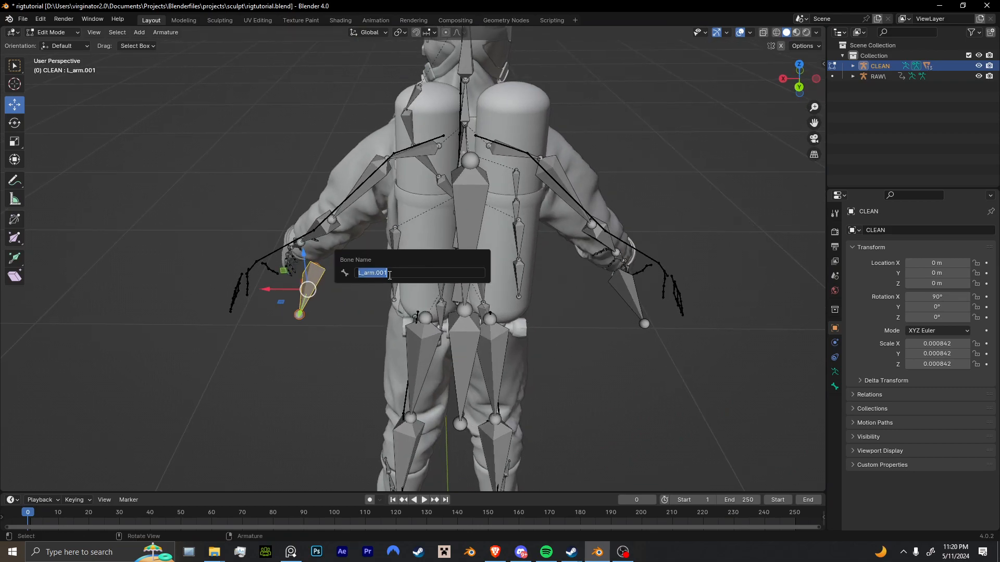
click(402, 271)
text(R.IKcontrolarm)
drag(401, 271, 285, 271)
key(ctrl+c)
drag(392, 281, 364, 281)
key(Return)
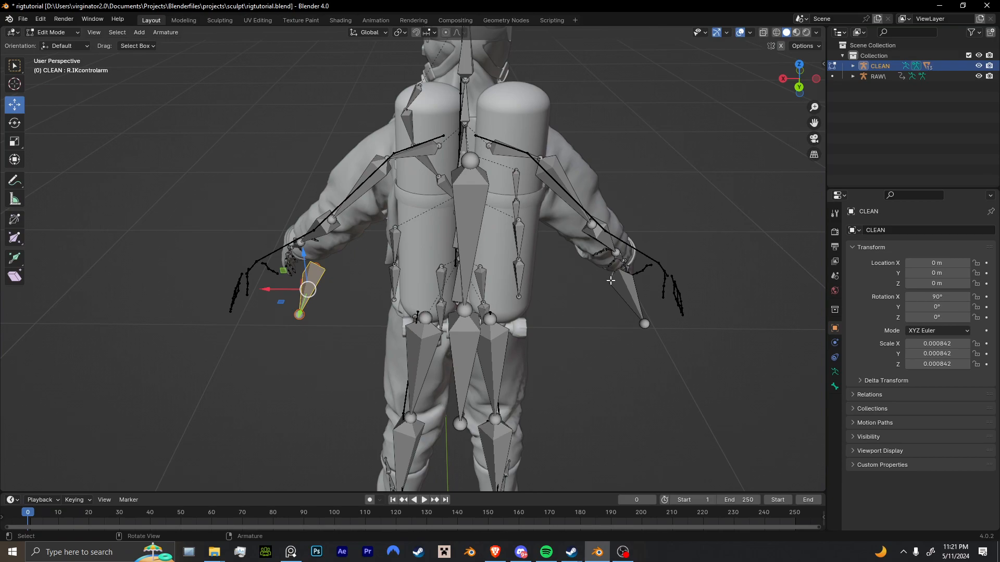
Reuse the copied IKcontrolarm name for the R_fore_arm.001 bone behind the right elbow.
click(620, 288)
shift+middle_drag(619, 288, 460, 302)
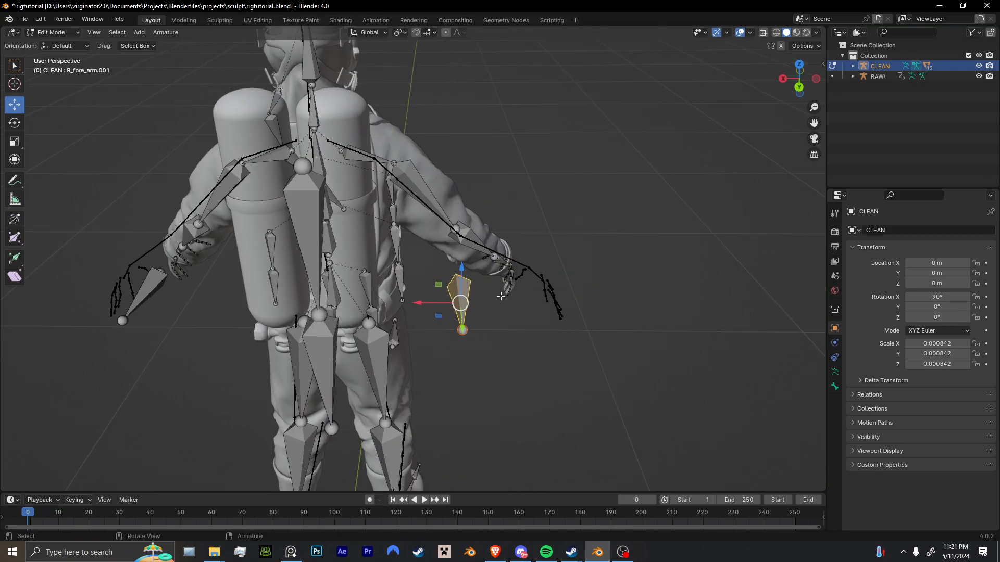
key(F2)
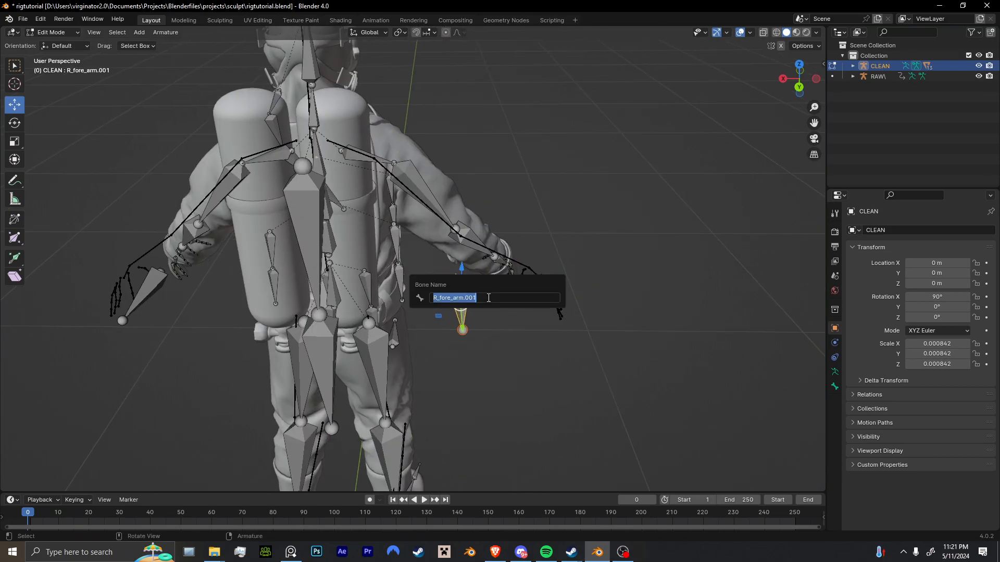
key(ctrl+v)
click(436, 300)
text(L)
key(Return)
Correct the side prefix of the left elbow bone by renaming it L.IKcontrolarm.
click(144, 296)
key(F2)
click(90, 296)
key(Delete)
text(L)
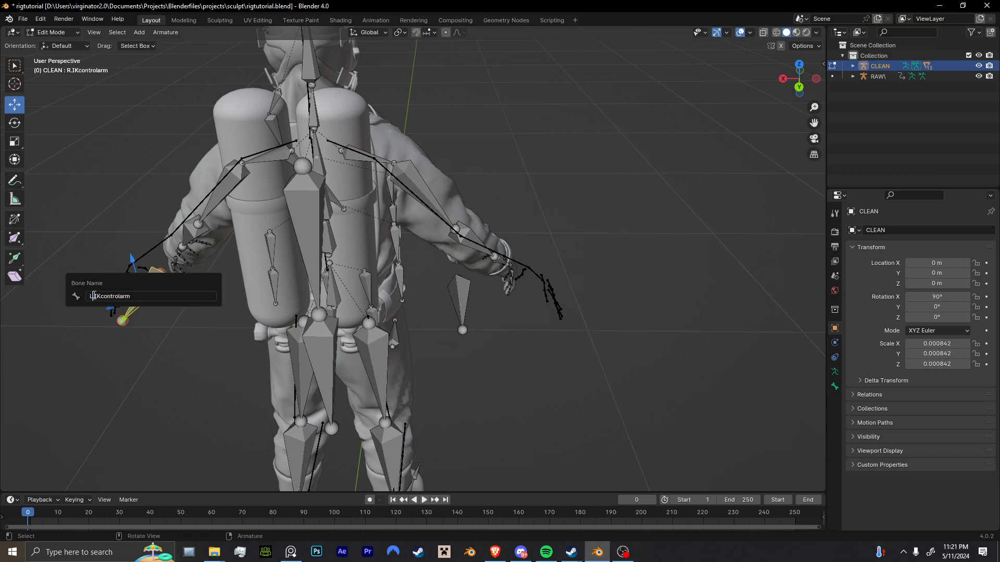
key(Return)
key(F2)
key(ctrl+c)
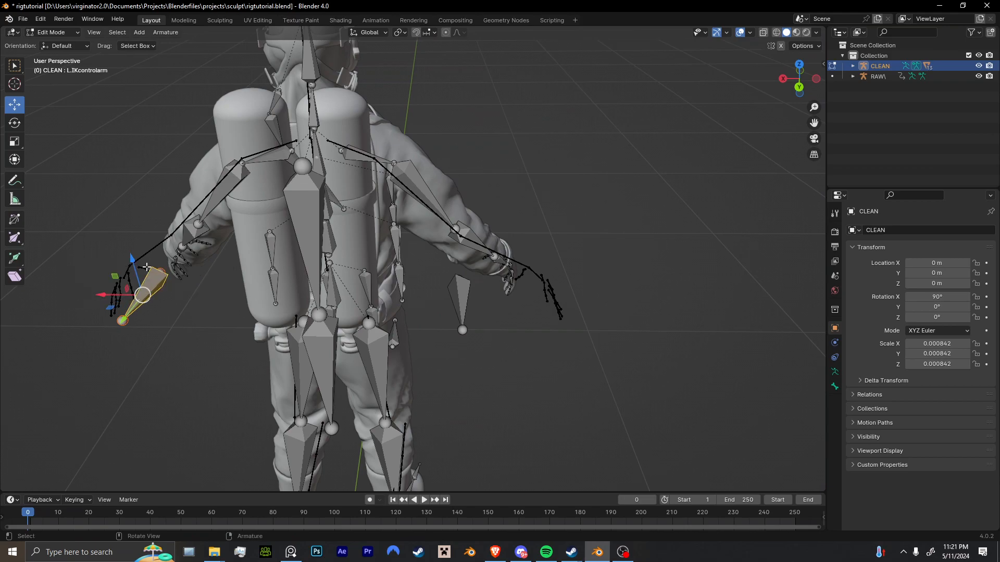
Rename the right elbow bone R.IKcontrolarm, without the .001 suffix.
middle_drag(145, 302, 266, 301)
click(488, 306)
key(F2)
click(501, 310)
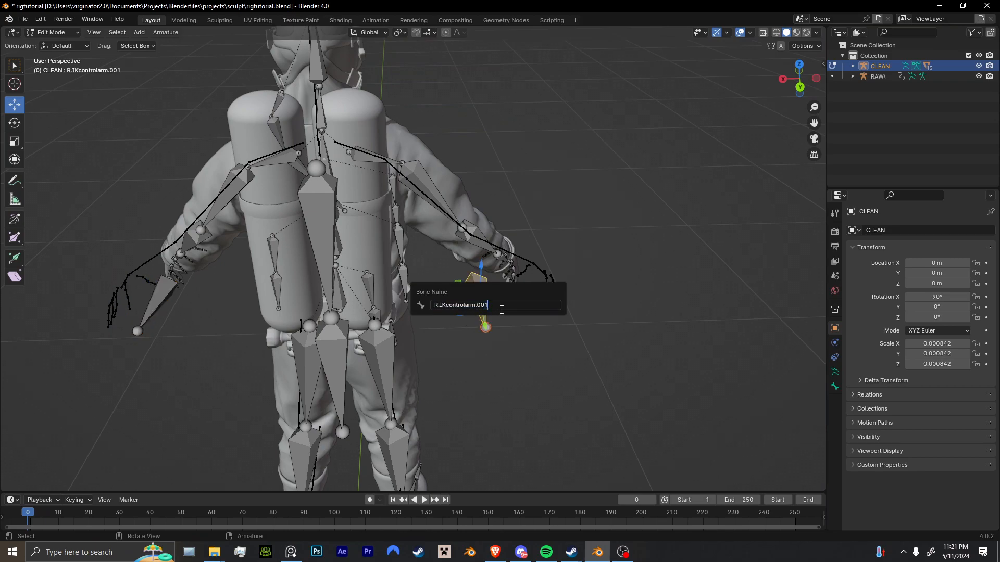
key(Return)
Select the L_up_leg.001 bone in front of the left knee and rename it L.IKcontrolleg.
scroll(469, 340, down, 2)
middle_drag(470, 340, 472, 307)
mouse_move(396, 349)
shift+middle_down()
mouse_move(447, 330)
mouse_move(444, 317)
mouse_move(420, 330)
mouse_move(413, 401)
mouse_move(420, 385)
mouse_move(384, 343)
shift+middle_up()
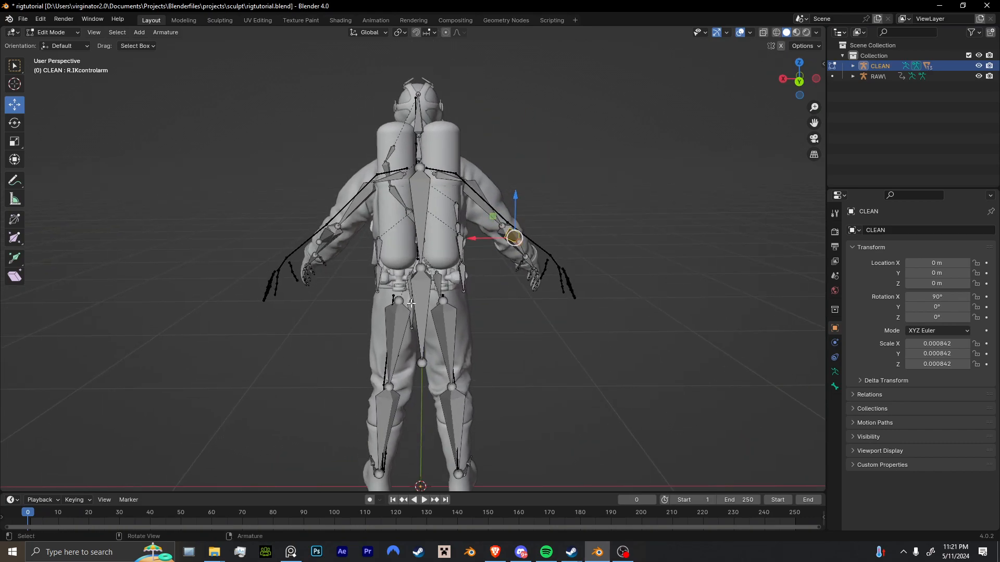
drag(295, 388, 342, 188)
click(554, 172)
middle_drag(463, 306, 453, 219)
scroll(468, 250, down, 3)
scroll(427, 255, up, 4)
click(385, 306)
middle_drag(385, 305, 423, 431)
click(430, 439)
click(393, 246)
middle_drag(393, 232, 393, 295)
key(F2)
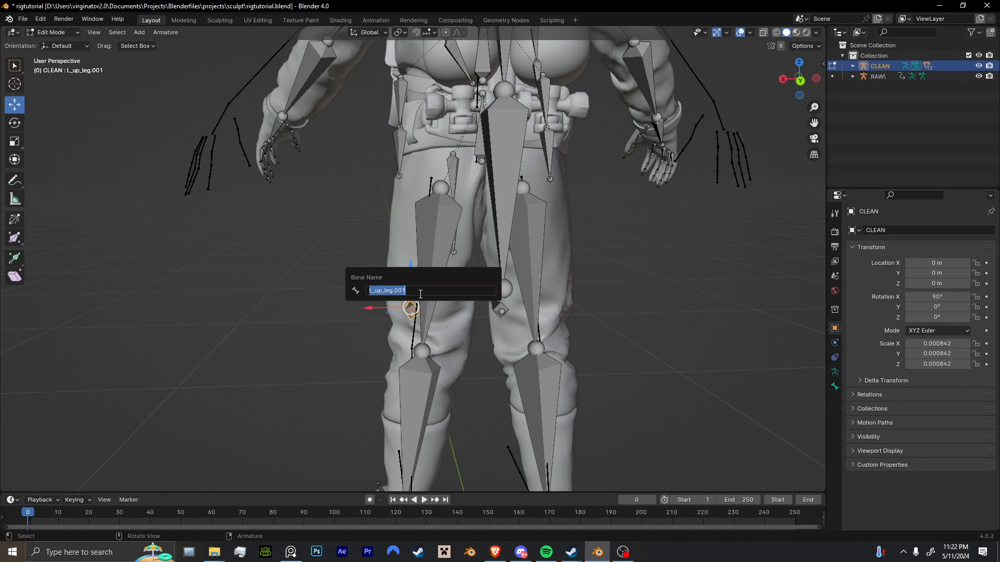
key(ctrl+v)
key(BackSpace)
key(BackSpace)
key(BackSpace)
key(BackSpace)
key(BackSpace)
key(BackSpace)
key(BackSpace)
key(BackSpace)
key(BackSpace)
text(L.IKcontrolleg)
key(shift+Left)
key(shift+Left)
key(shift+Left)
key(shift+Left)
key(shift+Left)
key(shift+Left)
key(shift+Left)
key(shift+Left)
key(shift+Left)
key(shift+Left)
key(shift+Left)
key(shift+Left)
key(ctrl+c)
key(Return)
Rename the bone in front of the right knee R.IKcontrolleg.
click(503, 309)
key(F2)
key(Escape)
click(490, 304)
key(F2)
key(ctrl+v)
text(R.)
key(Return)
In Pose Mode, try moving the R.IKcontrolleg bone and undo the move.
middle_drag(495, 304, 452, 264)
key(ctrl+Tab)
click(508, 351)
click(766, 46)
middle_drag(572, 187, 495, 215)
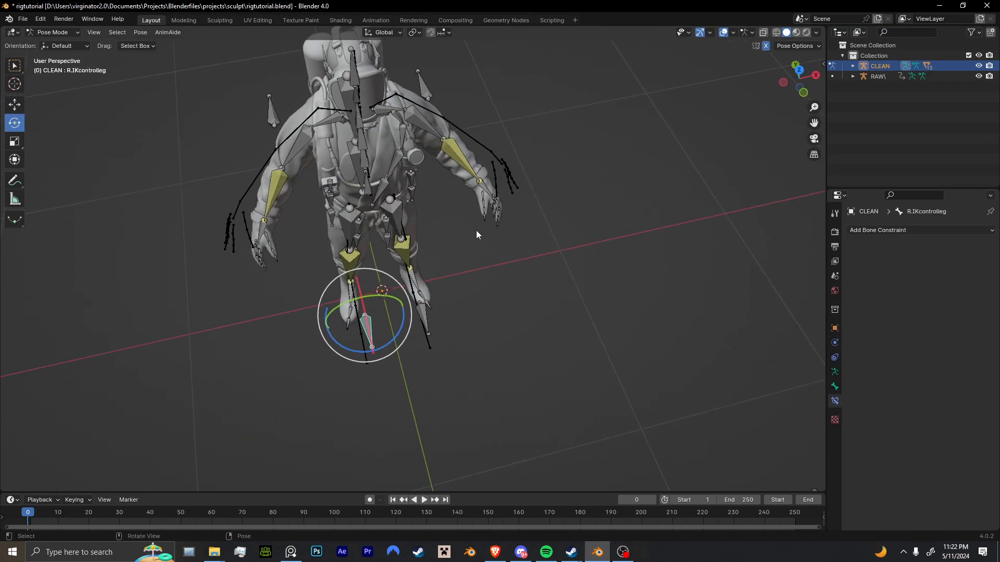
key(g)
click(432, 227)
key(ctrl+z)
Try moving the L.IKcontrolarm bone in Pose Mode and undo the moves.
click(427, 88)
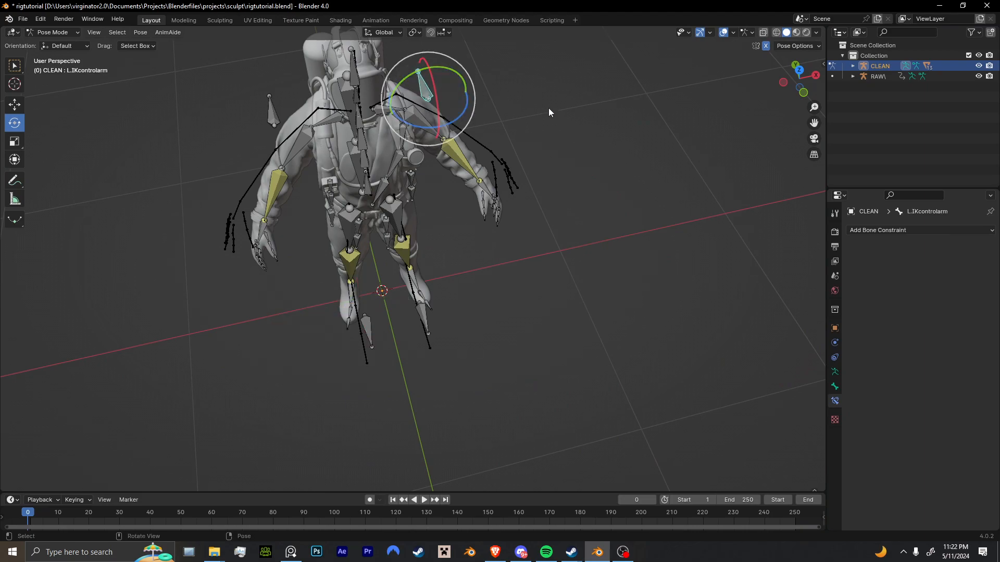
key(g)
click(536, 100)
key(ctrl+z)
key(ctrl+z)
middle_drag(536, 100, 473, 90)
shift+middle_drag(473, 89, 511, 233)
click(463, 215)
key(g)
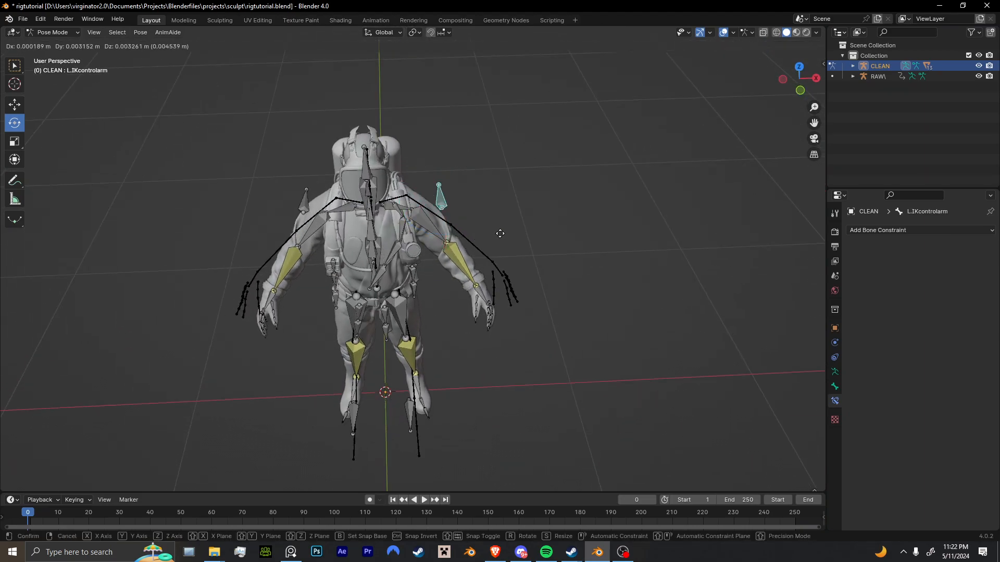
click(547, 235)
key(ctrl+z)
In Edit Mode, select both IKcontrolarm bones and clear their parents.
key(Tab)
key(Tab)
key(Tab)
click(309, 200)
middle_drag(310, 202, 370, 197)
shift+click(404, 194)
key(alt+p)
click(444, 200)
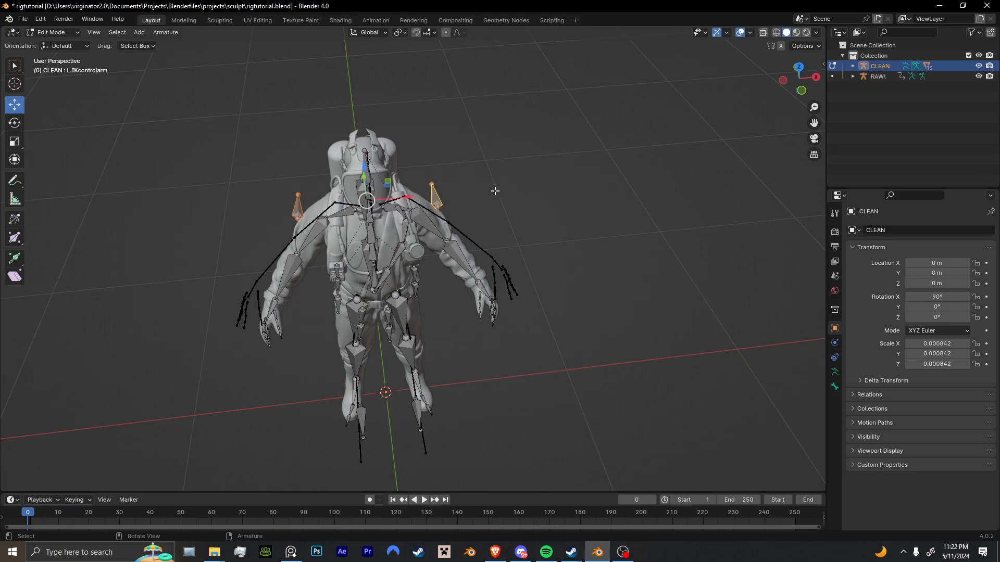
Try moving L.IKcontrolarm in Pose Mode and Edit Mode, then with the Move tool, and undo the changes.
key(Tab)
click(442, 198)
key(g)
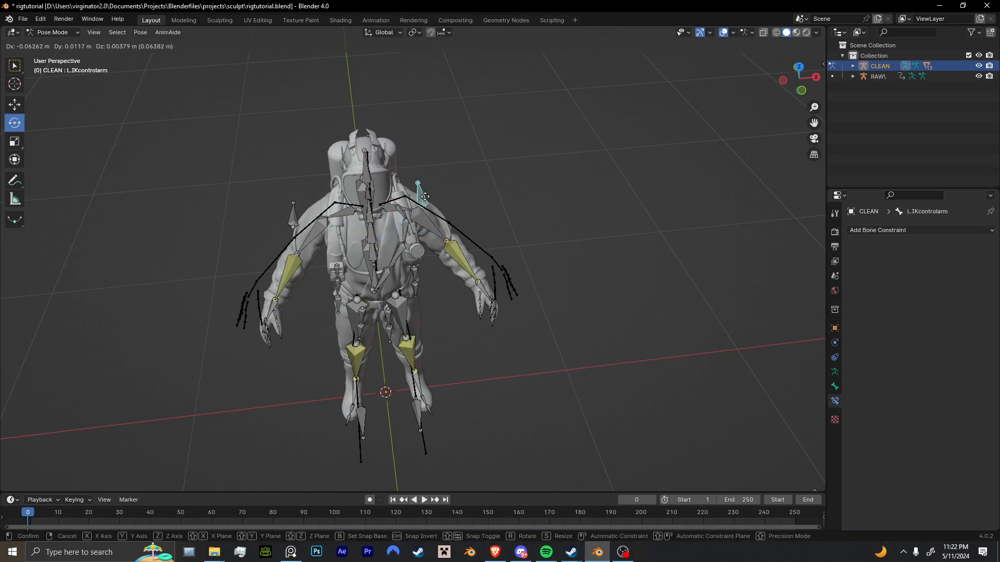
click(483, 194)
key(Tab)
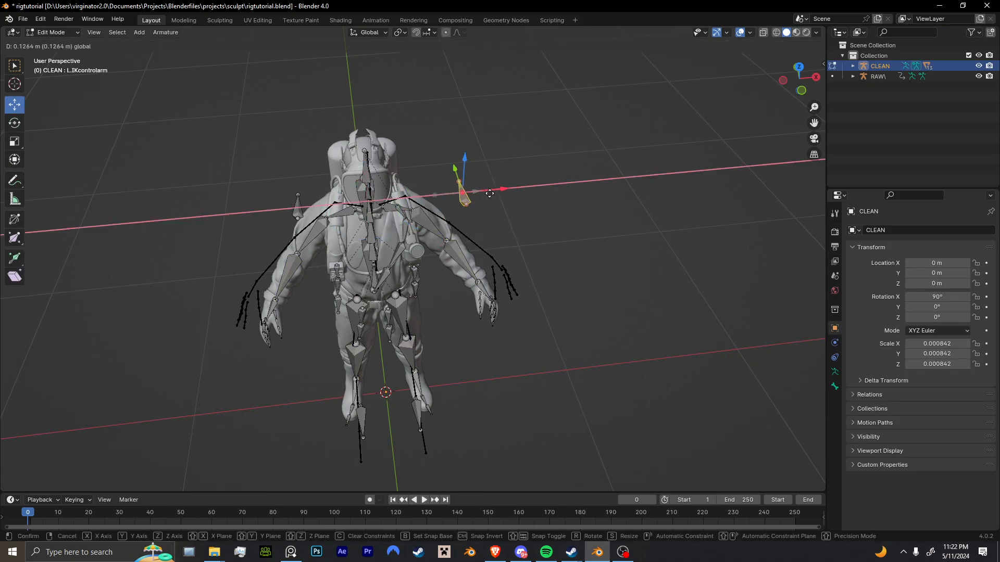
key(Tab)
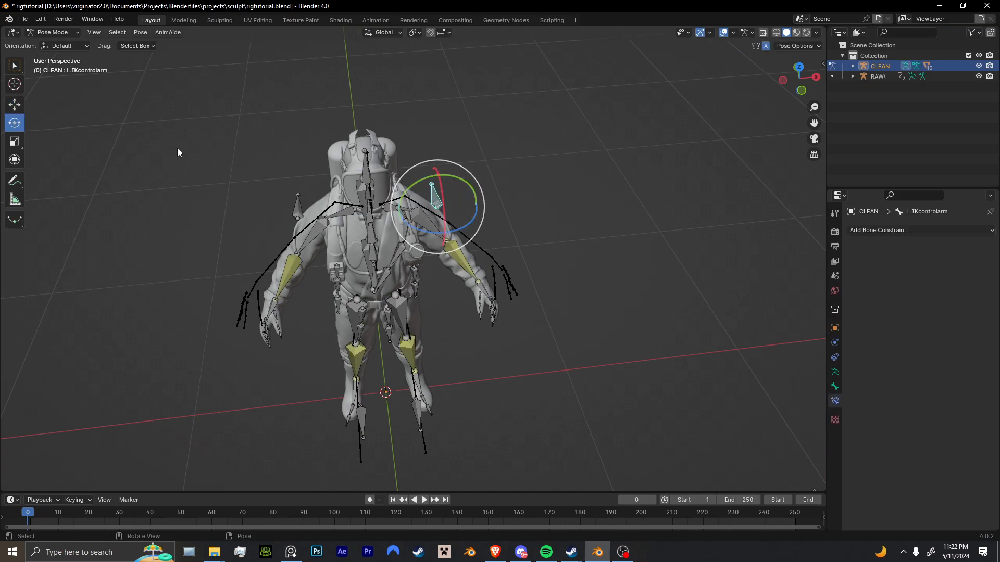
click(14, 104)
drag(457, 200, 508, 212)
middle_drag(507, 213, 620, 198)
key(ctrl+z)
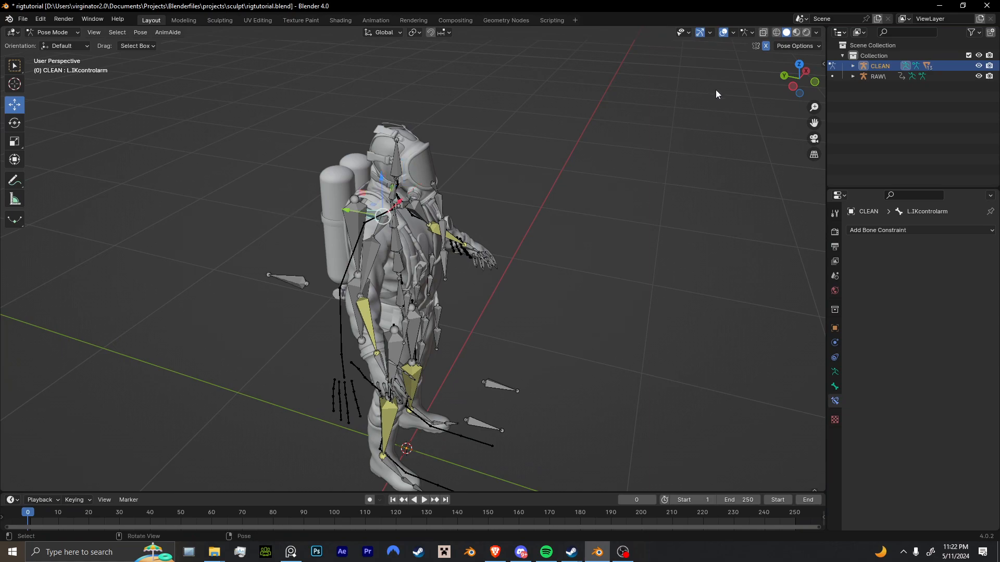
In Edit Mode, parent the L.IKcontrolarm bone to L_hand with Keep Offset.
middle_drag(749, 48, 338, 288)
scroll(361, 285, up, 3)
key(Tab)
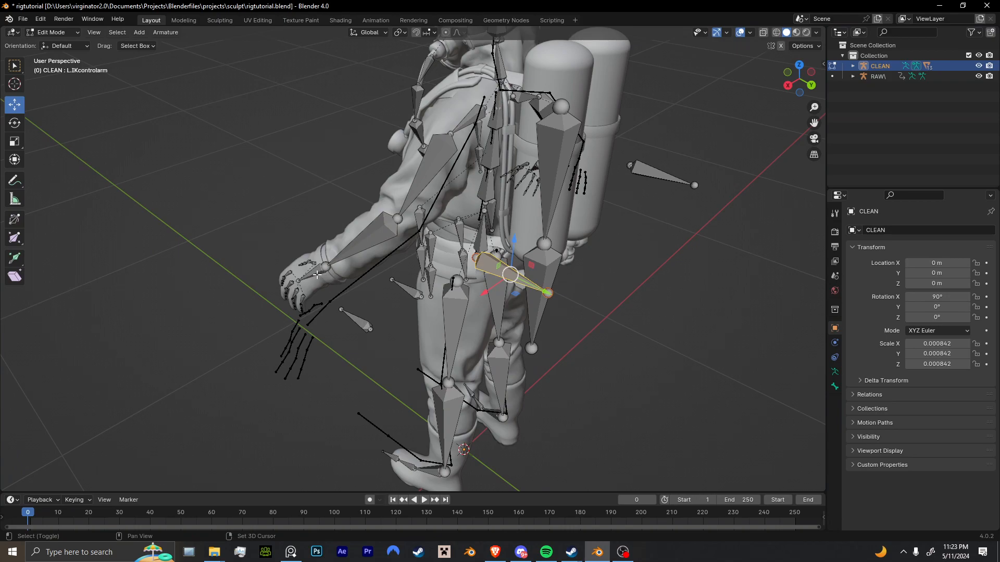
shift+middle_drag(352, 282, 340, 295)
shift+click(307, 288)
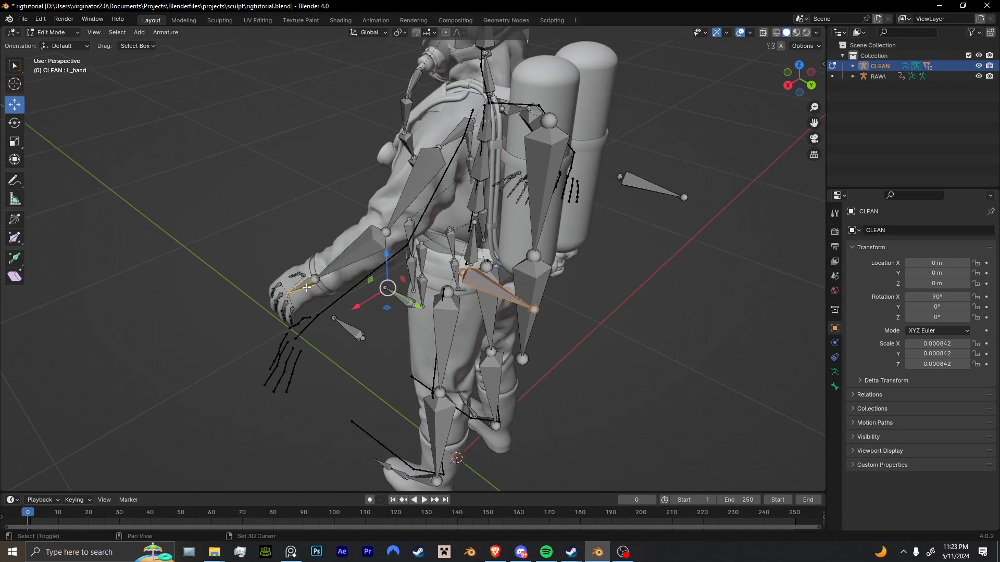
key(ctrl+p)
click(355, 289)
shift+middle_drag(528, 379, 520, 318)
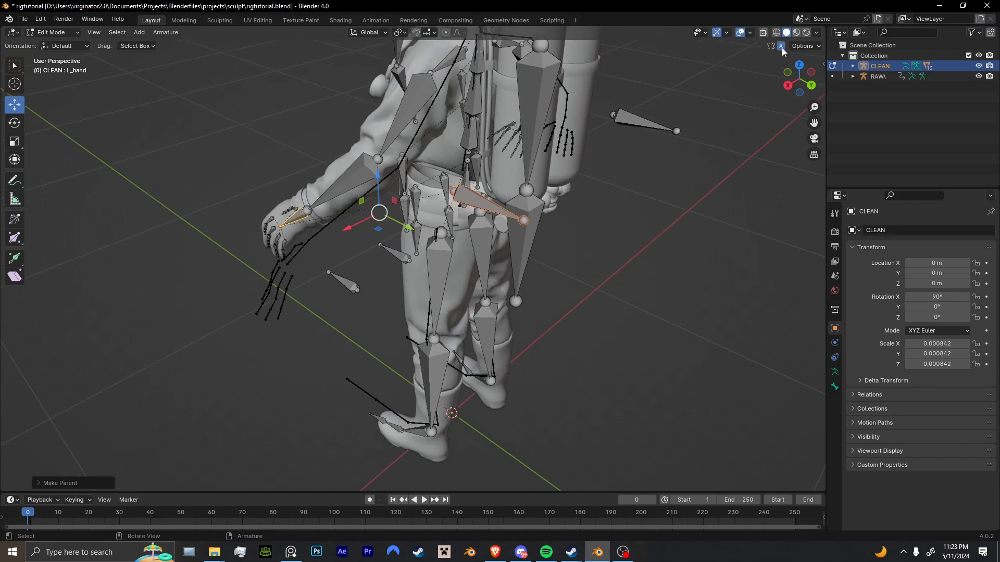
middle_drag(456, 199, 461, 222)
key(ctrl+p)
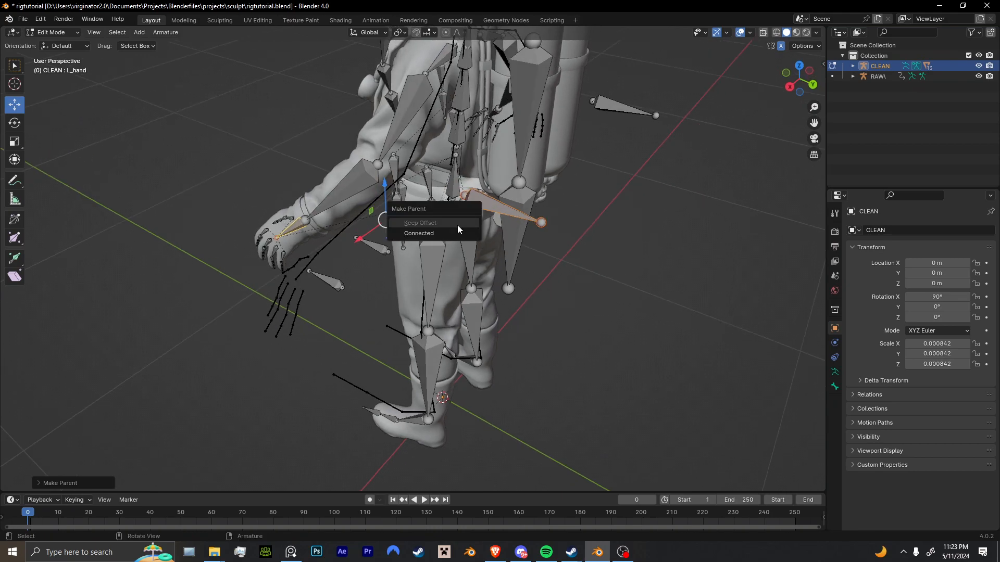
click(513, 202)
Parent the R.IKcontrolarm bone to R_hand with Keep Offset.
scroll(514, 202, down, 3)
middle_drag(514, 203, 379, 198)
scroll(378, 198, up, 4)
middle_drag(389, 261, 356, 251)
click(355, 281)
shift+click(582, 360)
key(ctrl+z)
shift+click(584, 355)
key(ctrl+p)
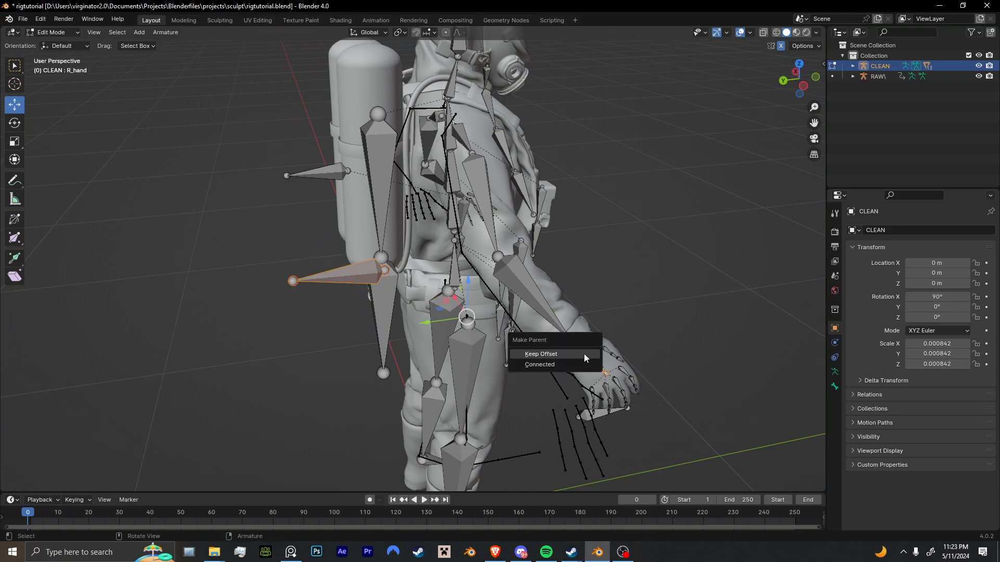
click(584, 357)
Parent the R.IKcontrolleg bone to R_foot with Keep Offset.
middle_drag(541, 359, 547, 302)
shift+middle_drag(517, 388, 494, 247)
click(608, 228)
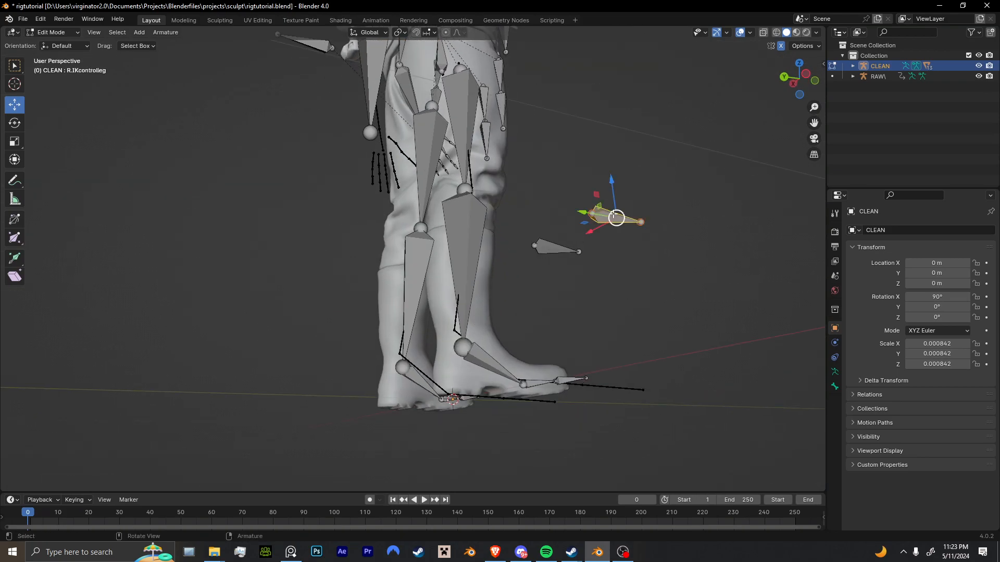
shift+click(486, 358)
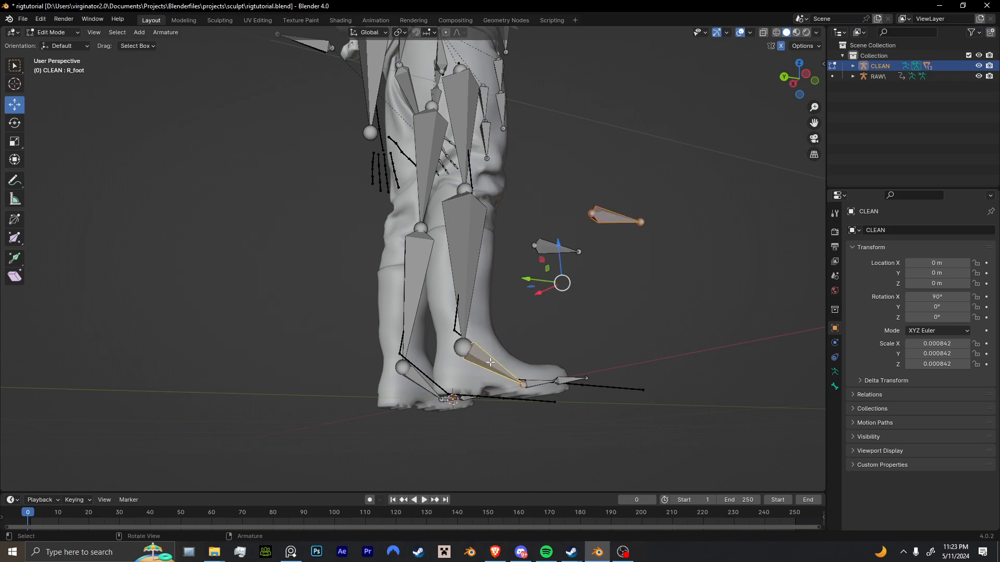
middle_drag(486, 358, 502, 362)
key(ctrl+p)
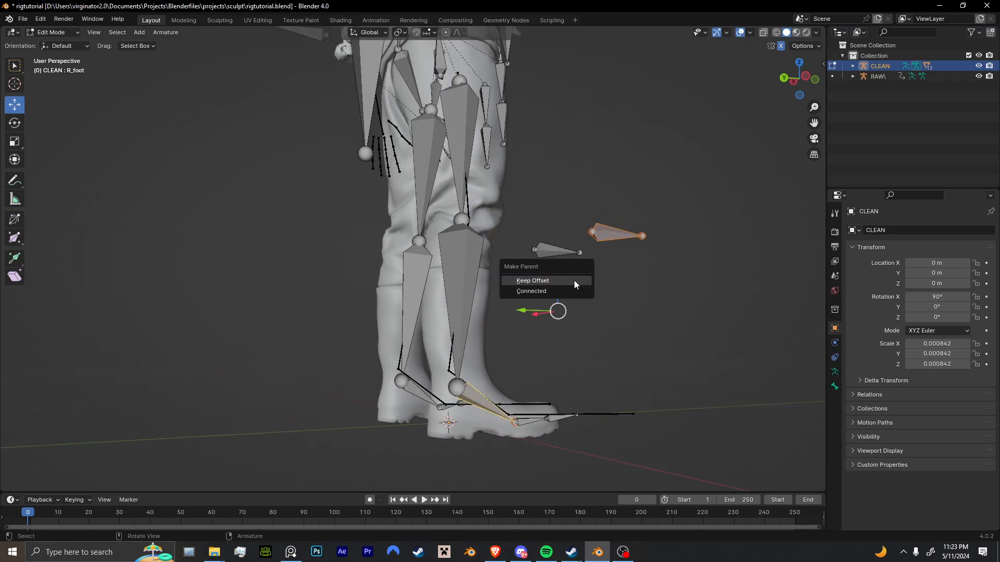
click(575, 281)
Switch to Pose Mode, try moving a leg bone and undo the move.
middle_drag(575, 282, 432, 288)
scroll(433, 288, down, 3)
middle_drag(372, 305, 365, 341)
scroll(448, 322, down, 3)
shift+middle_drag(398, 290, 463, 312)
key(ctrl+Tab)
click(484, 369)
scroll(492, 312, up, 3)
click(493, 312)
key(g)
click(462, 319)
key(ctrl+z)
click(438, 297)
Set the L_knee IK constraint's pole target to CLEAN with L.IKcontrolleg as the pole bone.
middle_drag(530, 327, 440, 332)
scroll(479, 333, up, 3)
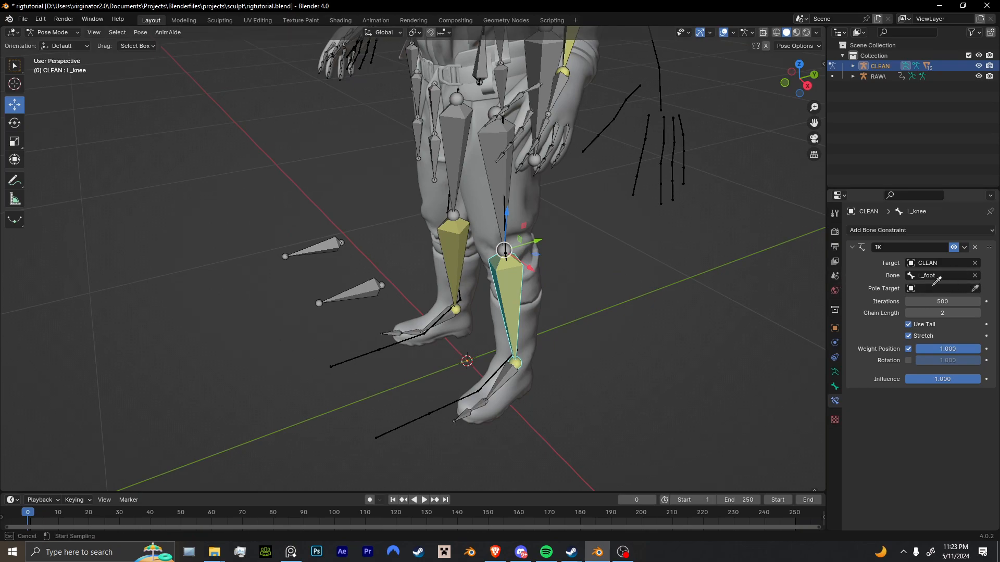
click(976, 289)
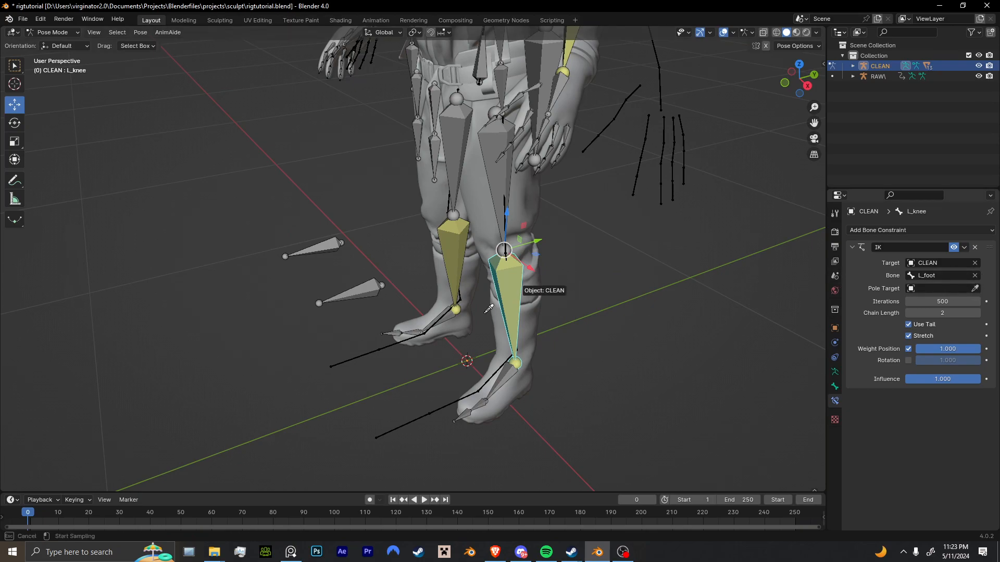
click(368, 287)
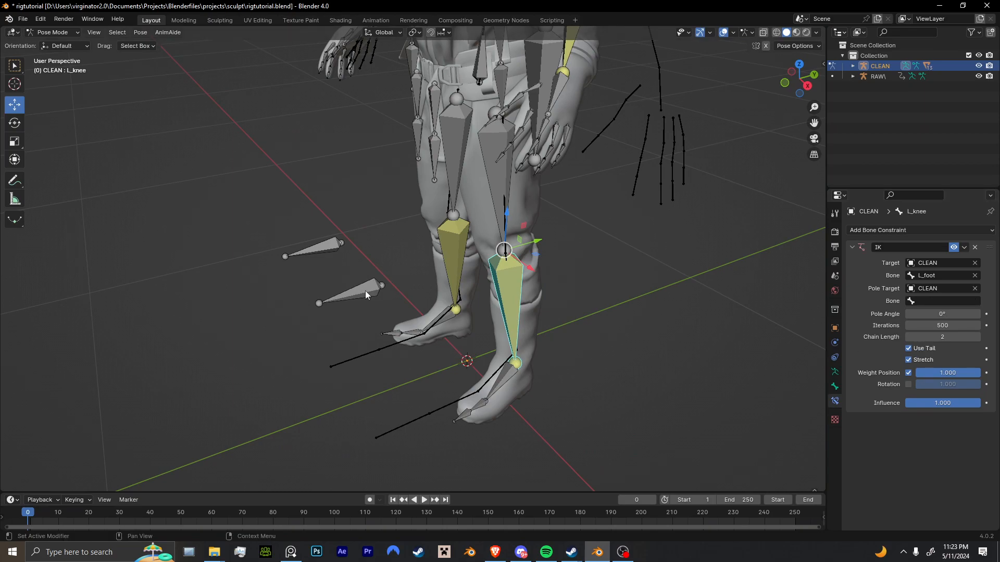
middle_drag(543, 279, 408, 254)
click(409, 255)
key(F2)
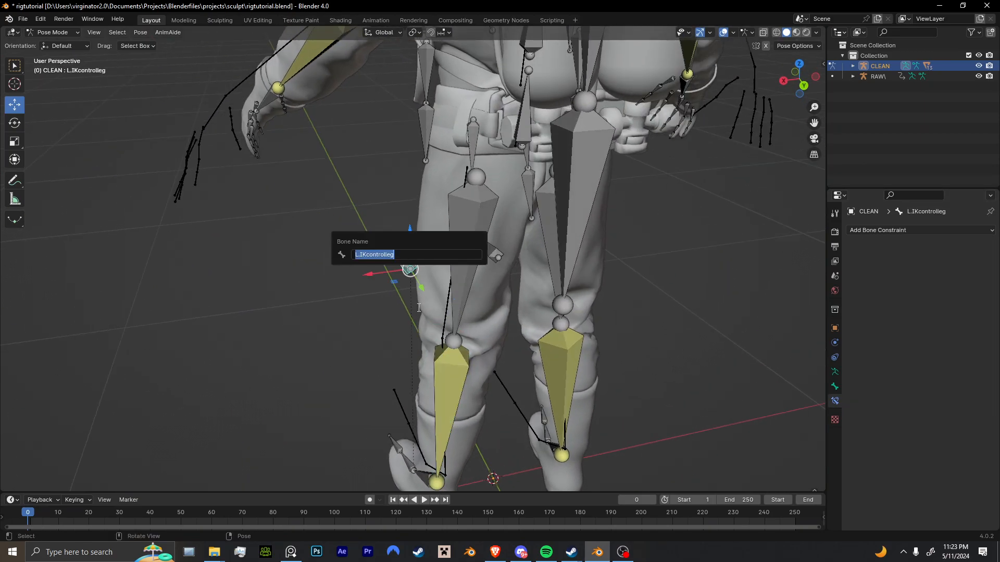
click(462, 369)
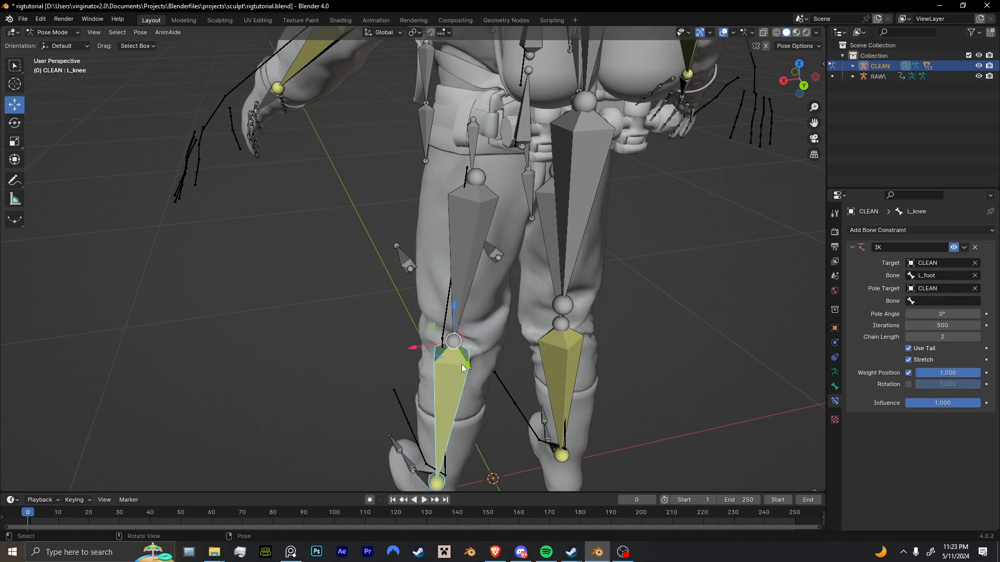
click(921, 302)
text(ik)
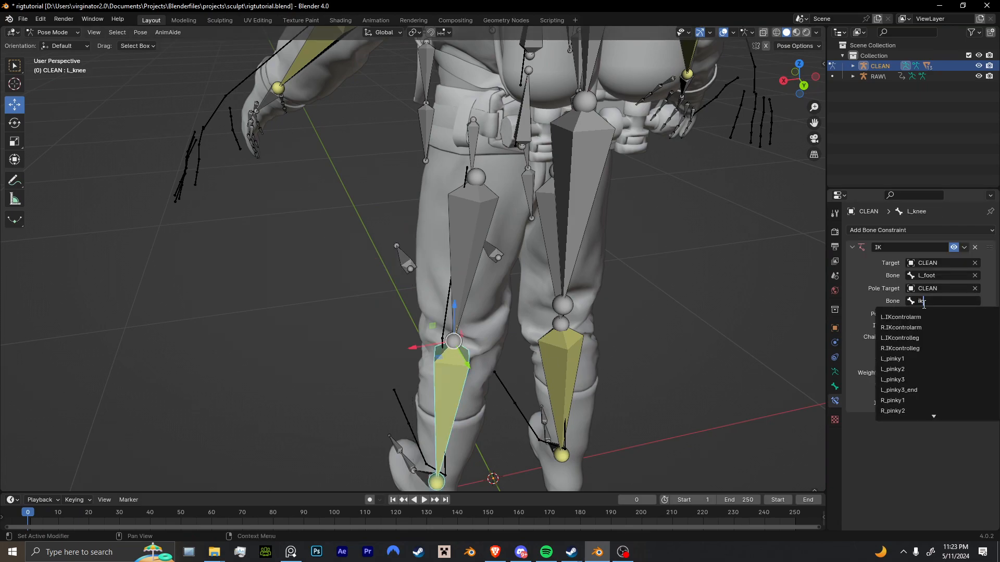
click(930, 339)
Try a 90° pole angle on L_knee's IK and settle on 50°, toggling the constraint to compare poses.
middle_drag(613, 317, 469, 294)
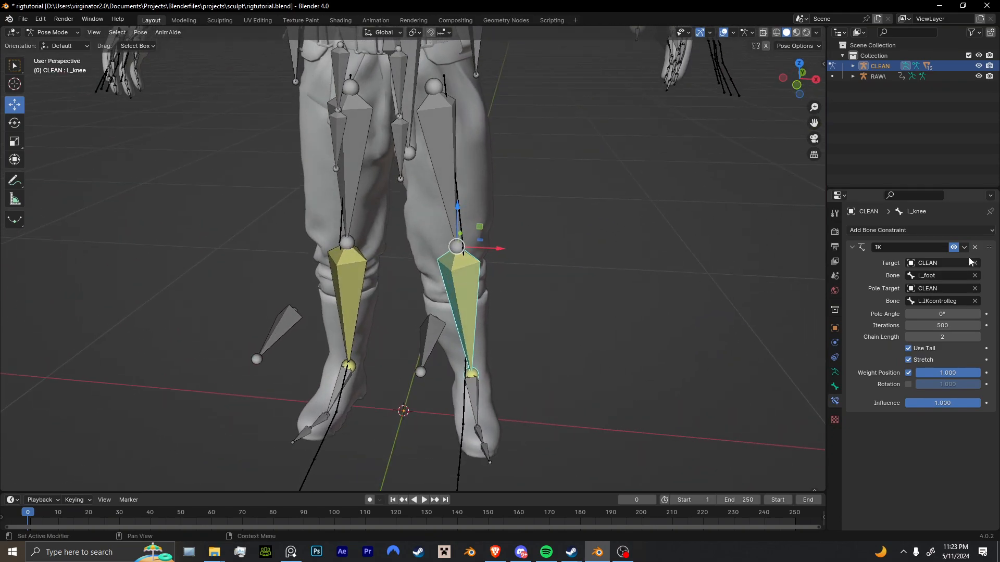
click(954, 248)
click(954, 248)
click(953, 248)
click(953, 248)
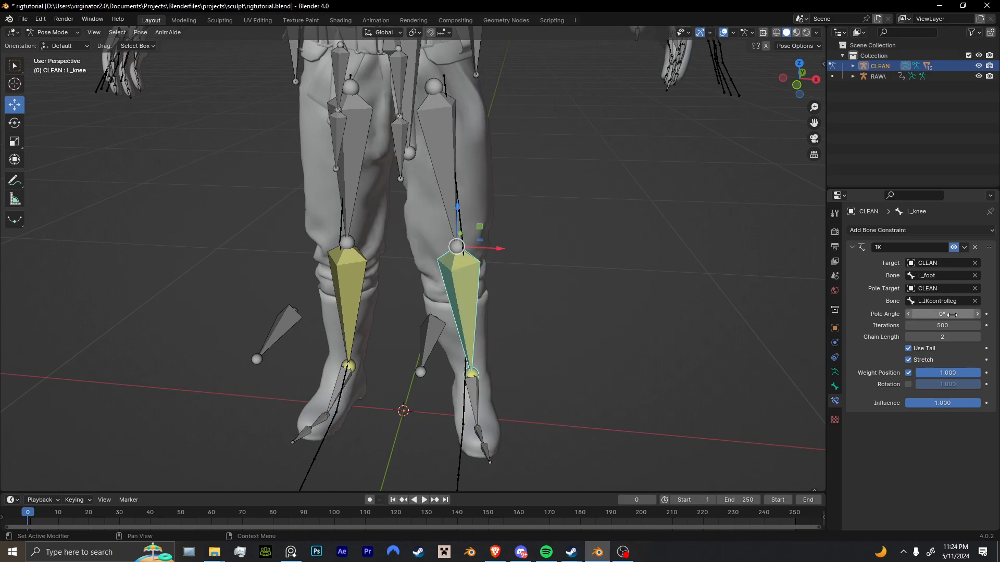
drag(952, 315, 992, 314)
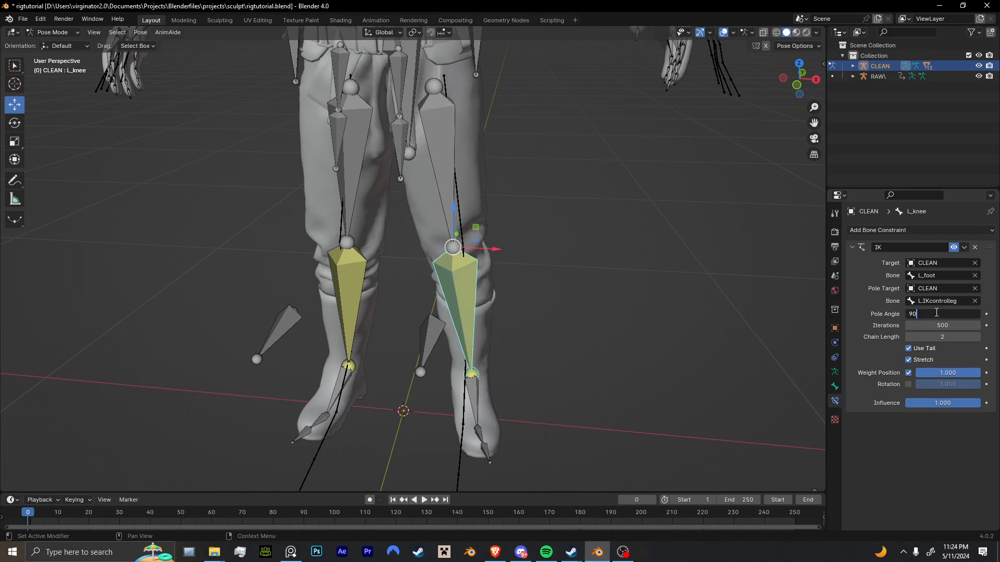
key(Return)
click(953, 251)
click(958, 252)
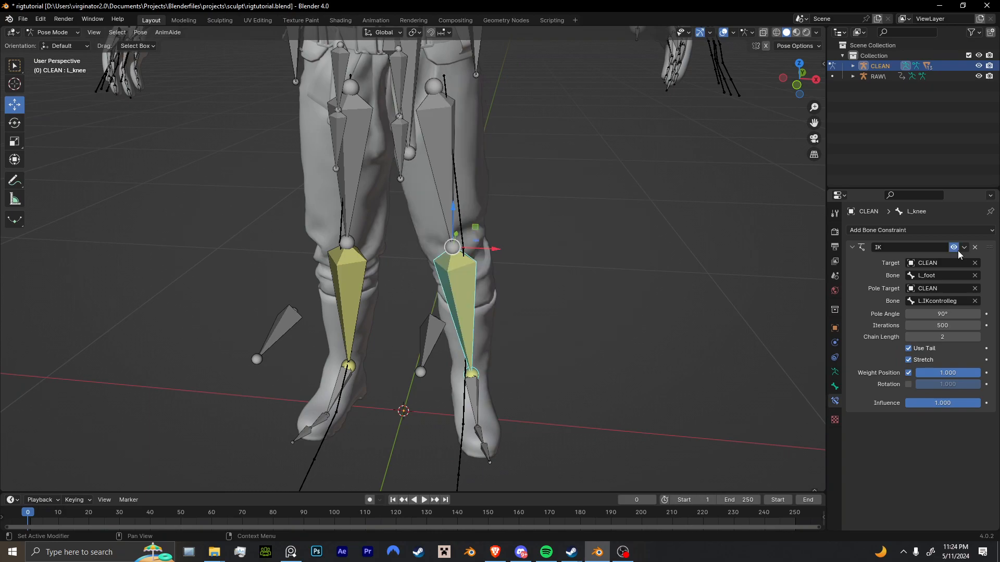
drag(943, 315, 923, 314)
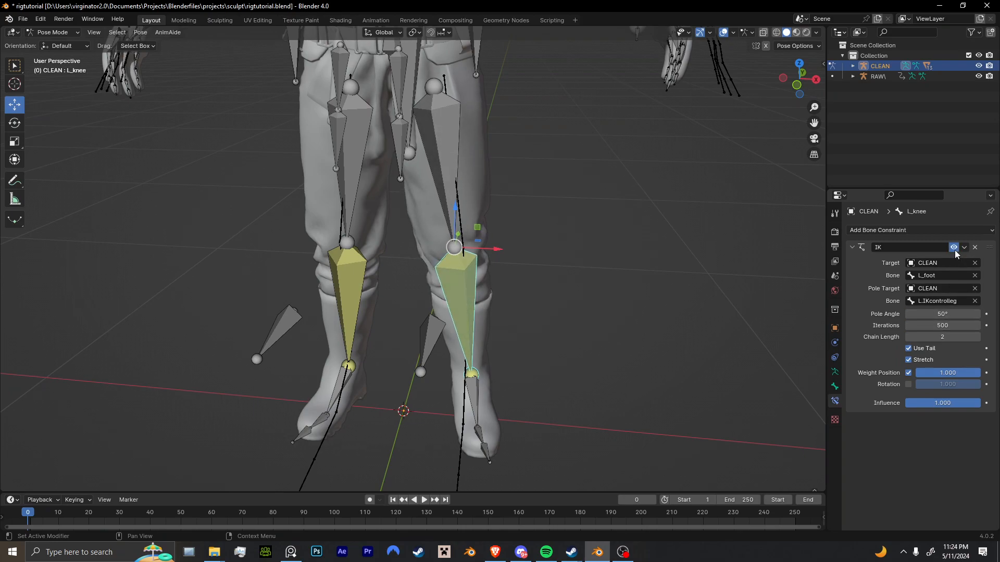
middle_drag(532, 273, 430, 284)
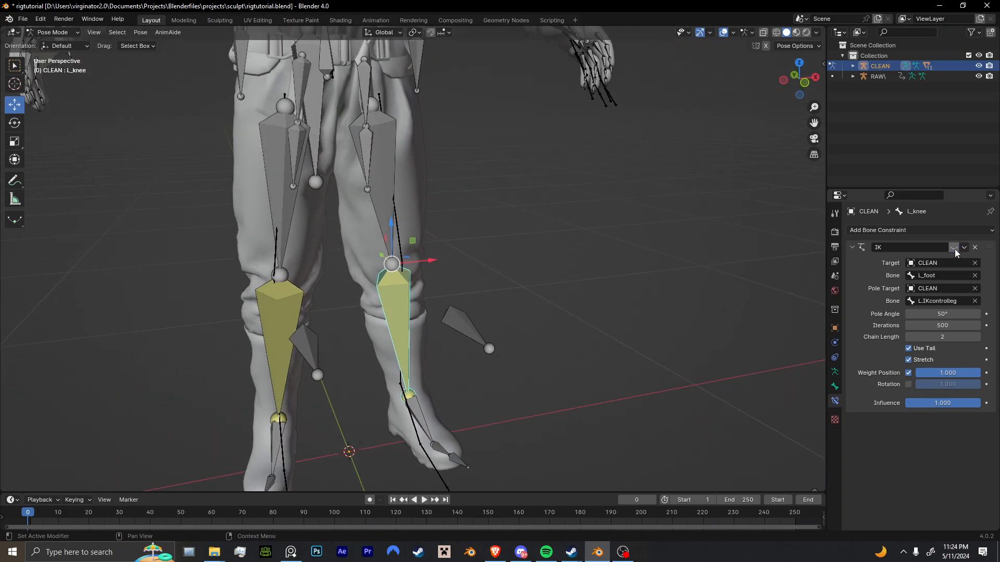
Set the R_knee IK constraint's pole target to CLEAN with R.IKcontrolleg as the pole bone.
shift+middle_drag(254, 314, 431, 352)
click(445, 349)
click(396, 327)
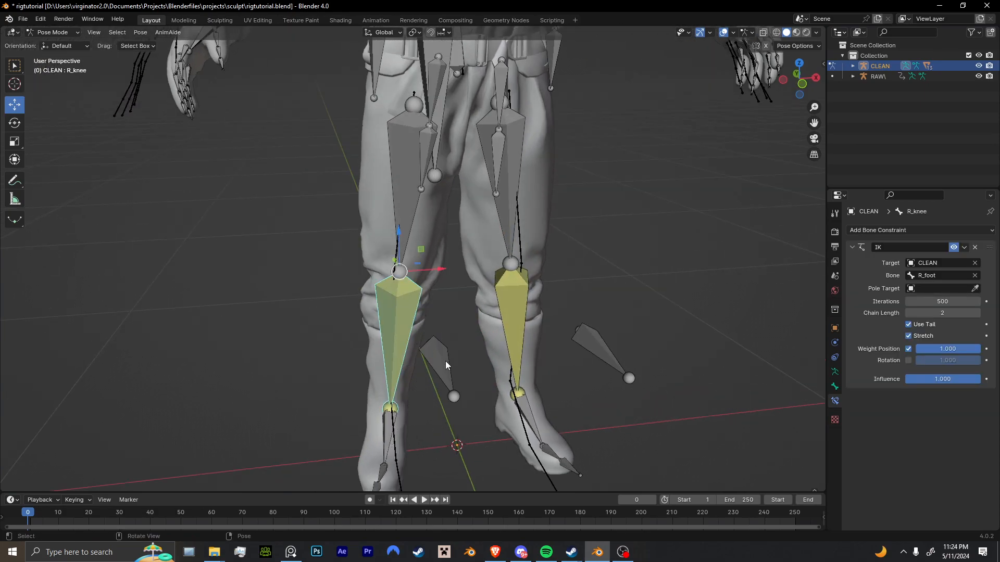
click(433, 353)
middle_drag(432, 353, 471, 359)
click(925, 301)
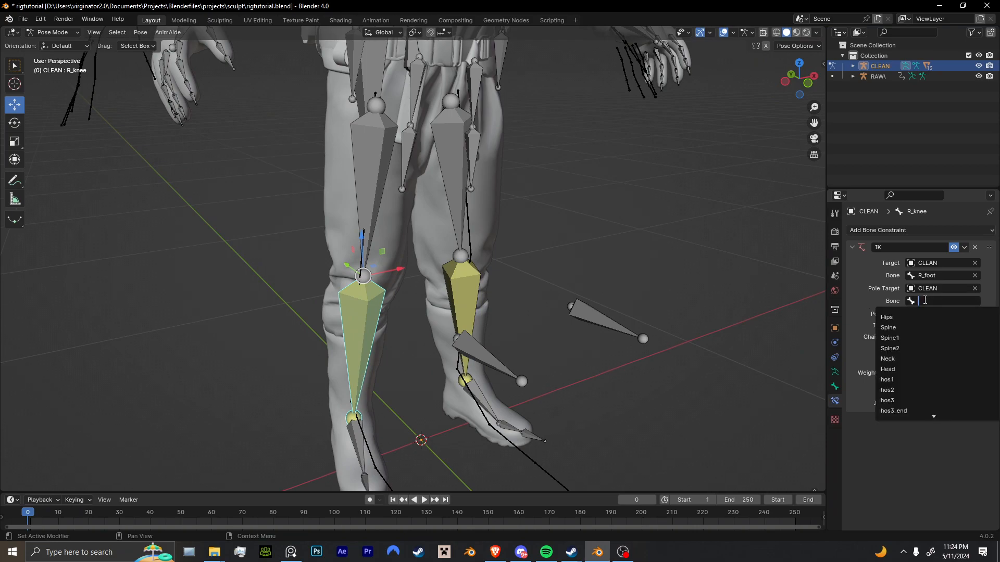
text(ik)
click(952, 348)
Adjust R_knee's IK pole angle to about 144.5°, toggling the constraint to match the original knee pose.
drag(942, 313, 914, 314)
click(952, 248)
click(952, 248)
click(954, 249)
click(954, 251)
click(956, 247)
click(954, 249)
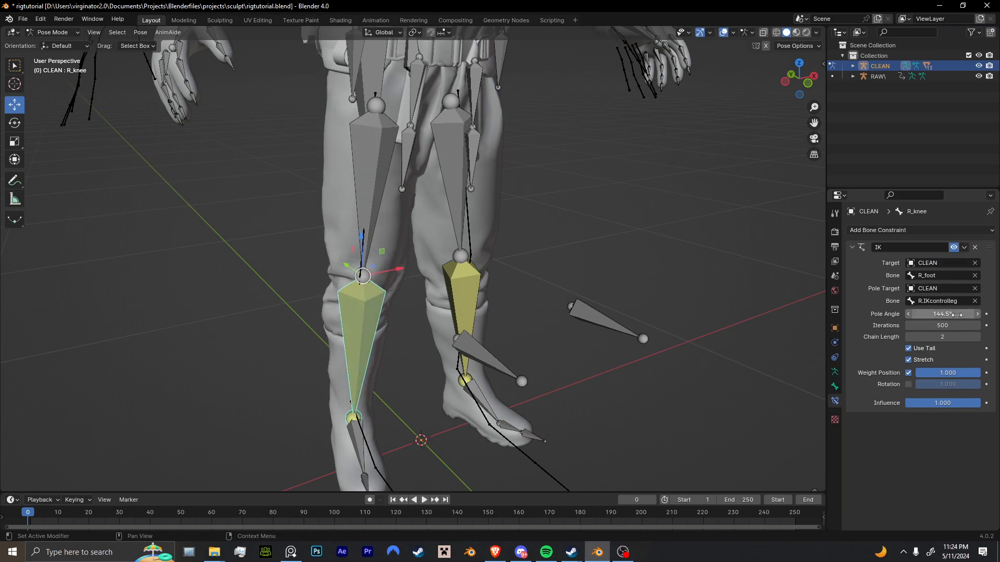
click(954, 251)
click(955, 251)
click(955, 251)
click(955, 251)
click(955, 251)
click(955, 251)
Set the L_fore_arm IK constraint's pole target to CLEAN with L.IKcontrolarm as the pole bone.
scroll(698, 256, down, 6)
middle_drag(570, 275, 515, 295)
shift+middle_drag(645, 244, 510, 295)
scroll(379, 320, up, 5)
click(380, 323)
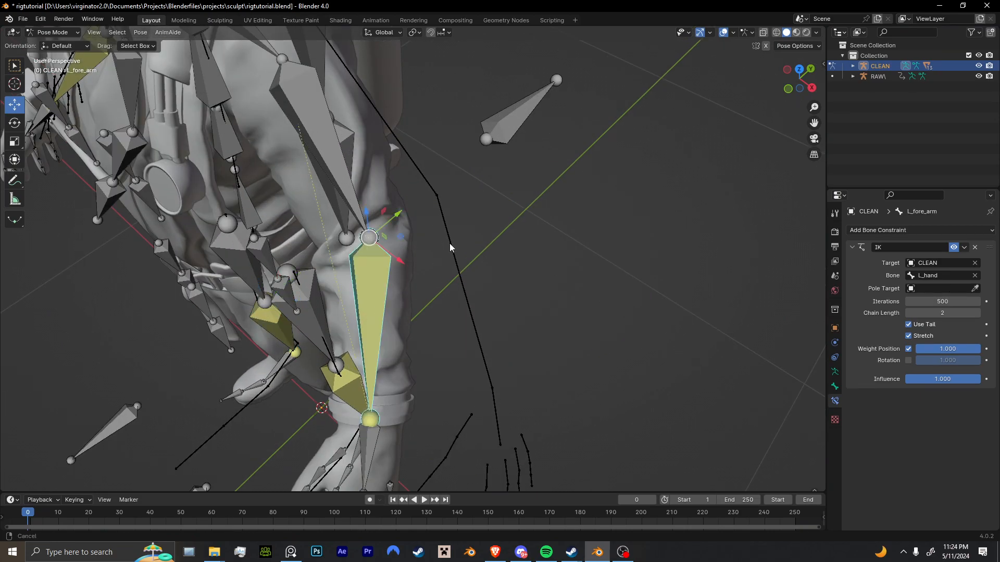
click(535, 171)
middle_drag(547, 304, 575, 283)
click(938, 305)
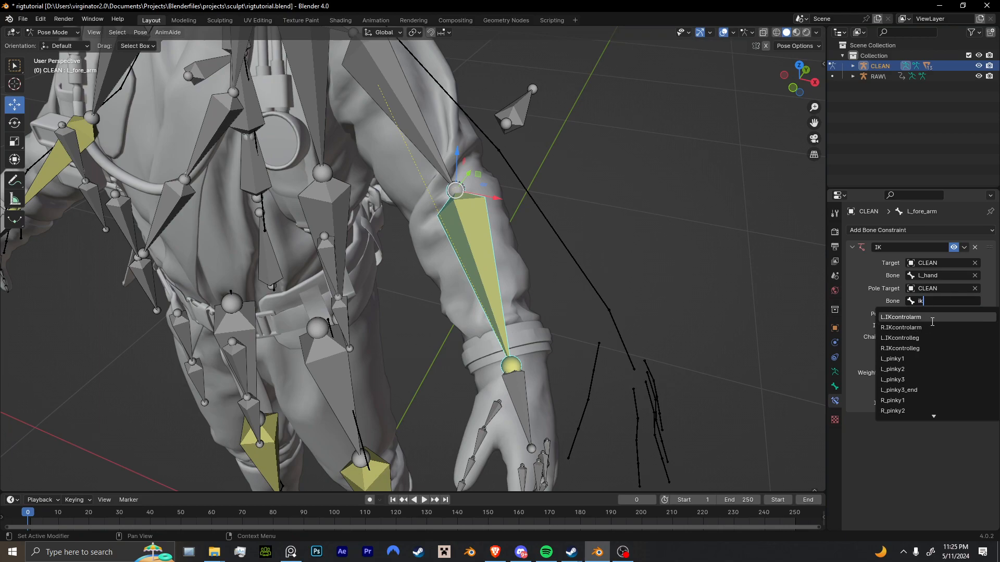
click(931, 319)
Set L_fore_arm's IK pole angle to 100° and toggle the constraint to compare the elbow pose.
scroll(714, 309, down, 3)
middle_drag(713, 308, 560, 317)
shift+middle_drag(474, 315, 543, 374)
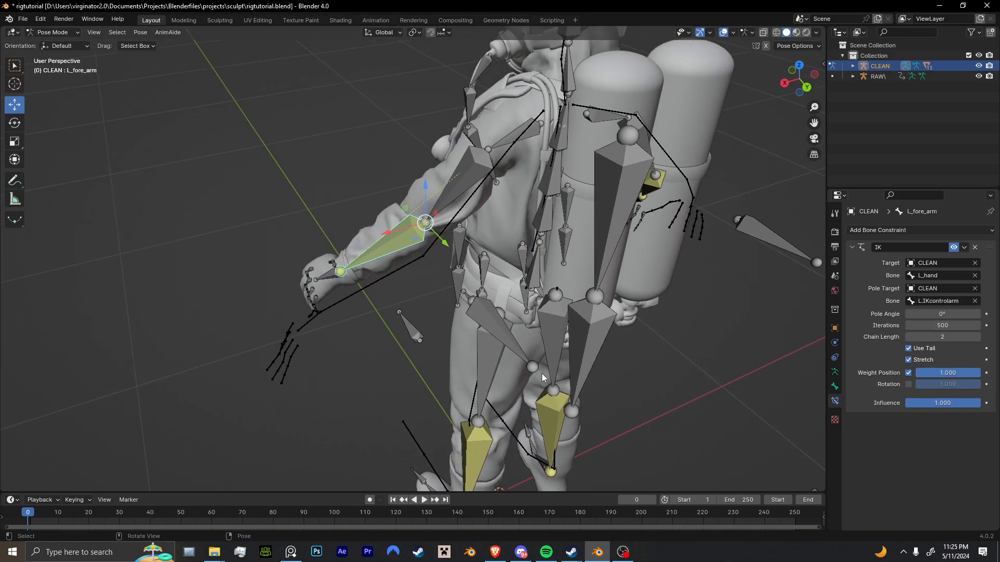
scroll(543, 373, up, 3)
drag(939, 314, 990, 314)
middle_drag(342, 196, 333, 147)
shift+middle_drag(502, 180, 445, 213)
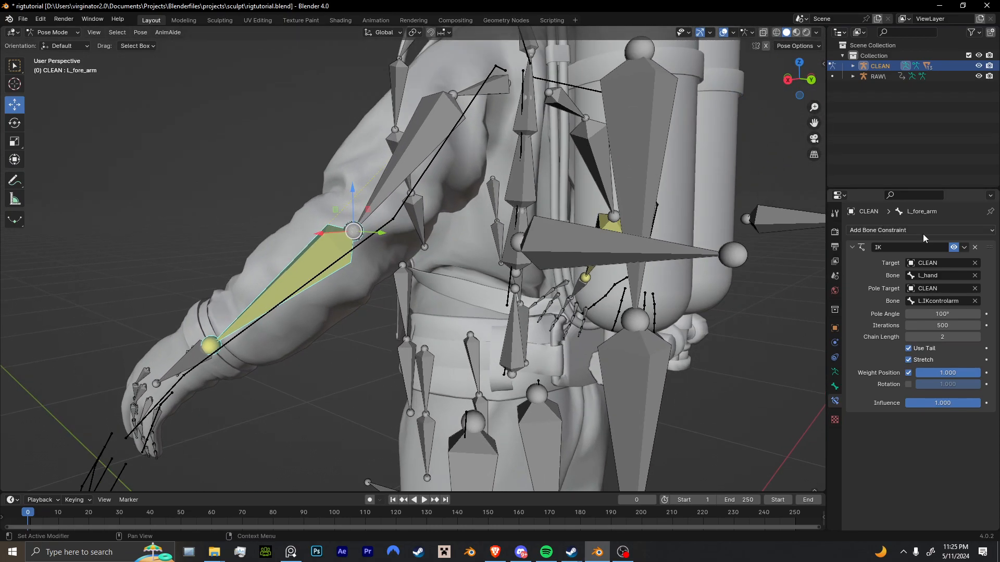
click(954, 248)
click(955, 248)
click(955, 248)
click(955, 247)
middle_drag(644, 227, 587, 272)
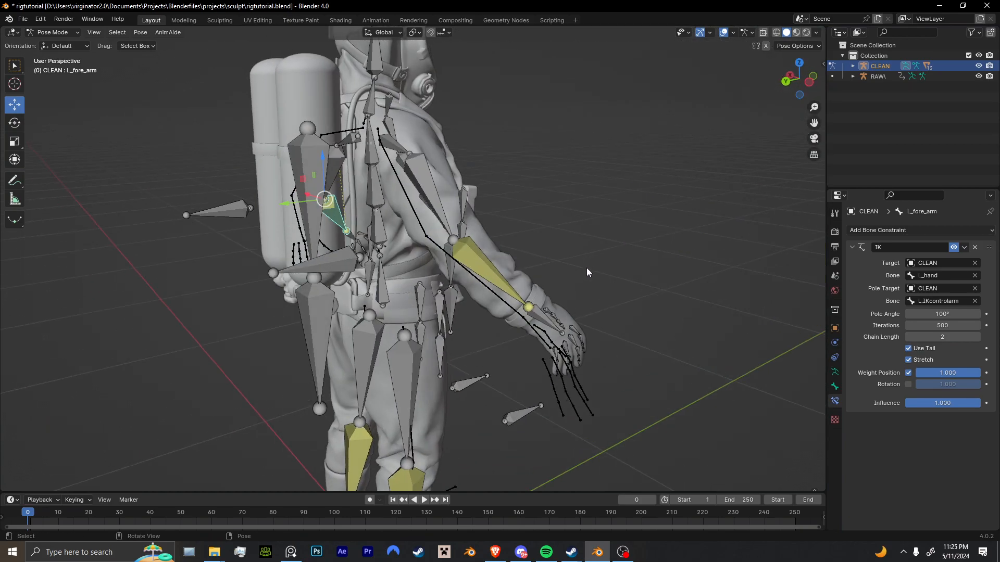
Set the R_fore_arm IK constraint's pole target to CLEAN with R.IKcontrolarm as the pole bone.
click(510, 304)
click(329, 269)
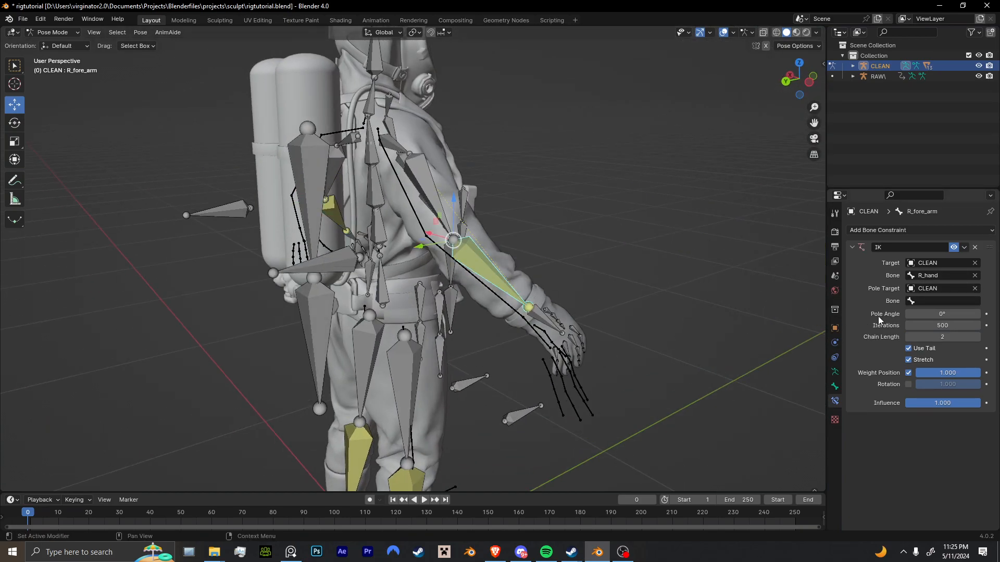
click(917, 301)
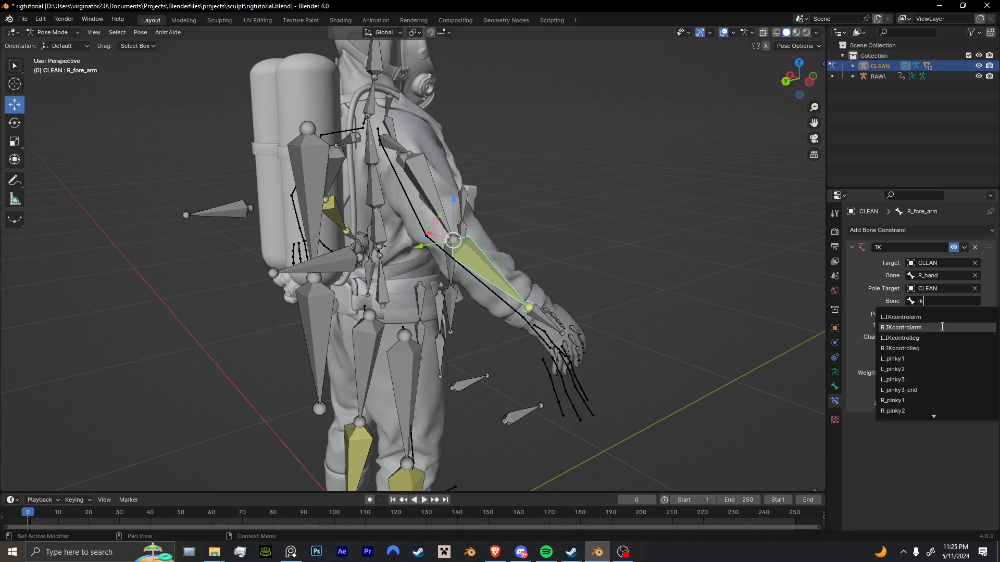
click(942, 327)
Adjust R_fore_arm's IK pole angle to about -151.2° and toggle the constraint to compare the elbow pose.
middle_drag(782, 313, 734, 300)
drag(953, 314, 888, 314)
click(955, 248)
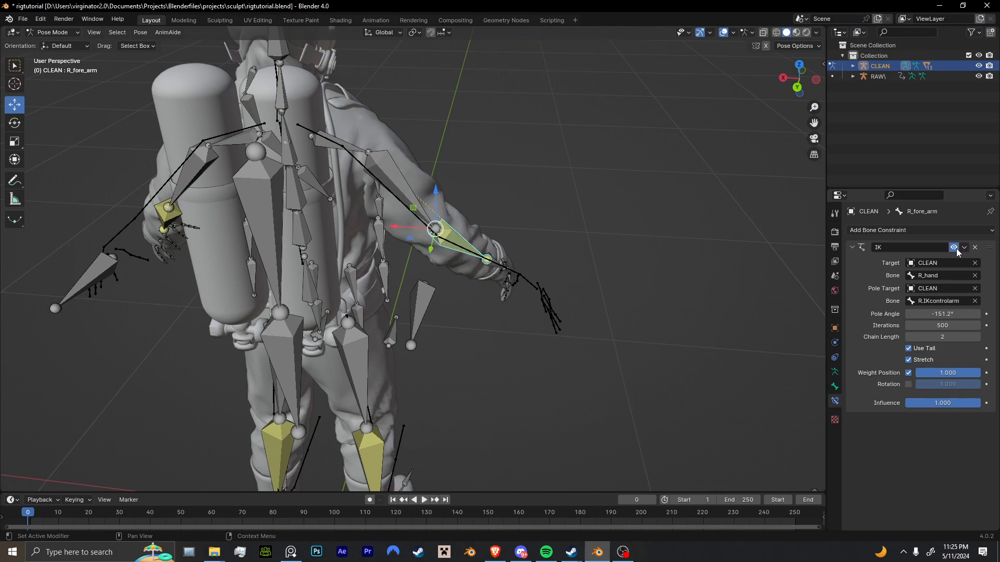
click(955, 248)
Move body and leg bones of the CLEAN rig in Pose Mode to try out the IK.
middle_drag(365, 261, 443, 244)
click(443, 280)
key(g)
click(437, 263)
click(432, 354)
middle_drag(433, 357, 383, 342)
key(g)
click(473, 363)
Move and rotate the L_foot bone so the left leg bends back behind the body.
click(471, 384)
key(g)
click(422, 354)
key(r)
click(469, 324)
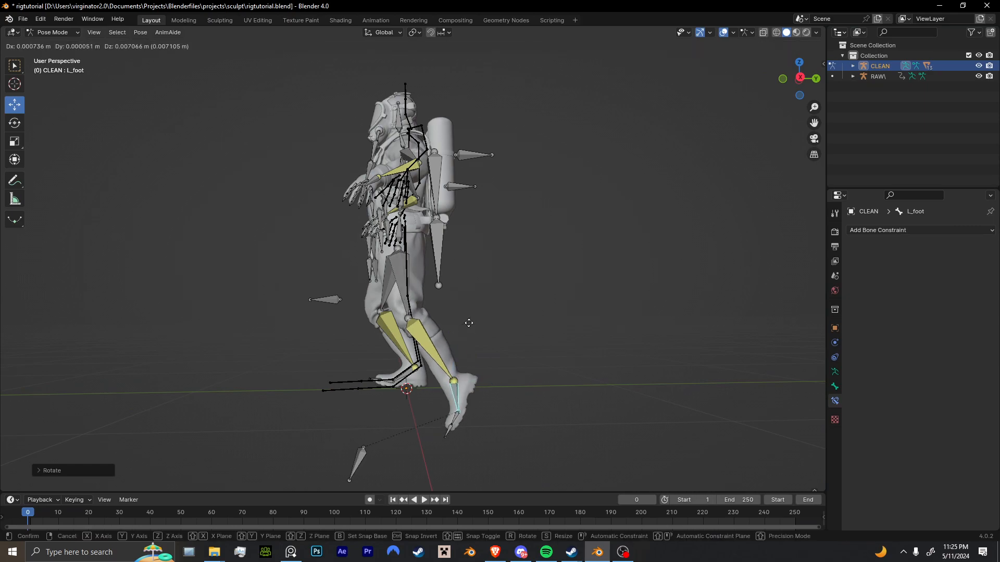
key(g)
click(473, 285)
Move and rotate the R.IKcontrolleg bone to test the right leg's IK.
middle_drag(366, 418, 312, 388)
click(283, 313)
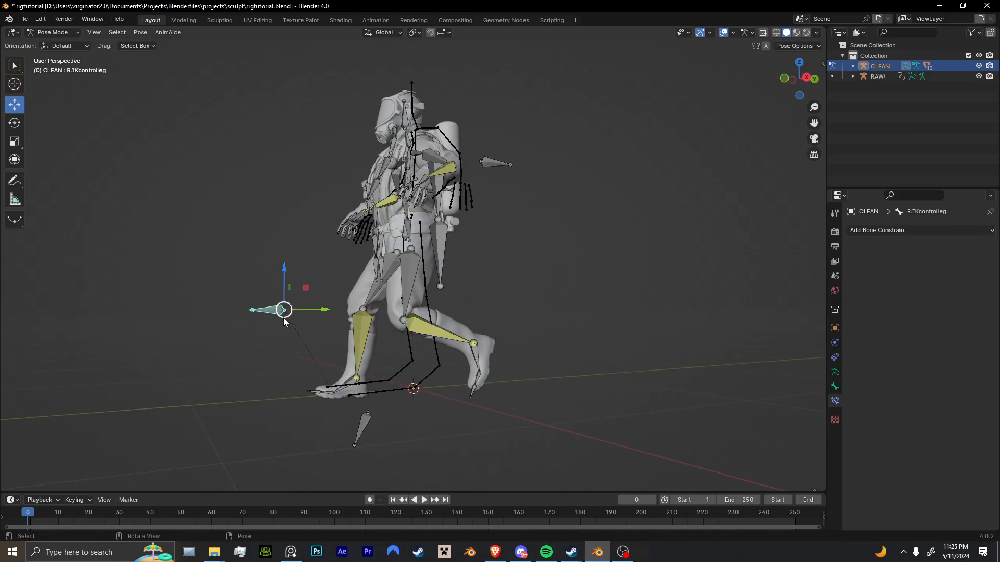
middle_drag(283, 318, 389, 326)
drag(388, 326, 434, 328)
key(g)
click(418, 394)
key(r)
click(383, 354)
middle_drag(383, 355, 436, 376)
Select R_hand, and move the R.IKcontrolarm bone to test the right elbow's direction.
click(372, 232)
middle_drag(371, 232, 443, 279)
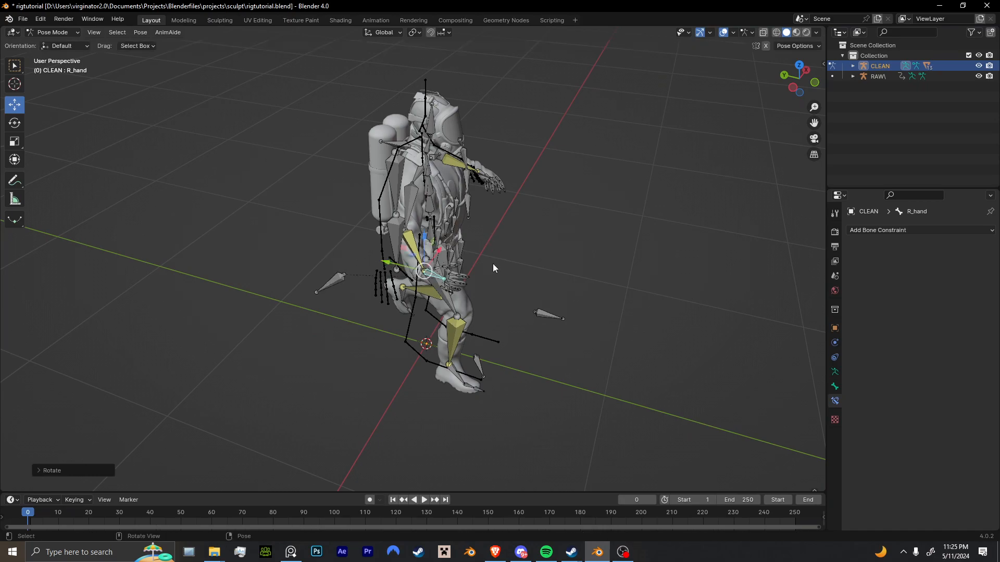
click(356, 283)
scroll(338, 283, up, 1)
click(338, 282)
middle_drag(338, 283, 276, 263)
key(g)
click(356, 258)
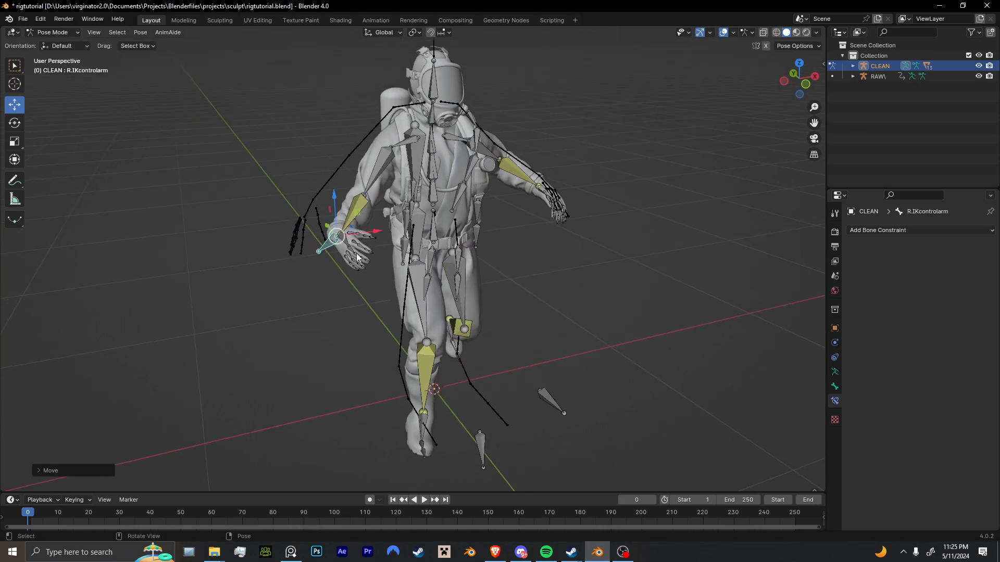
middle_drag(342, 242, 442, 221)
key(g)
click(448, 219)
Move and rotate the L_hand bone to test the left arm's IK beside the body.
click(504, 171)
middle_drag(505, 167, 531, 178)
key(g)
click(450, 181)
key(r)
click(428, 220)
key(g)
click(372, 221)
middle_drag(313, 220, 389, 207)
key(g)
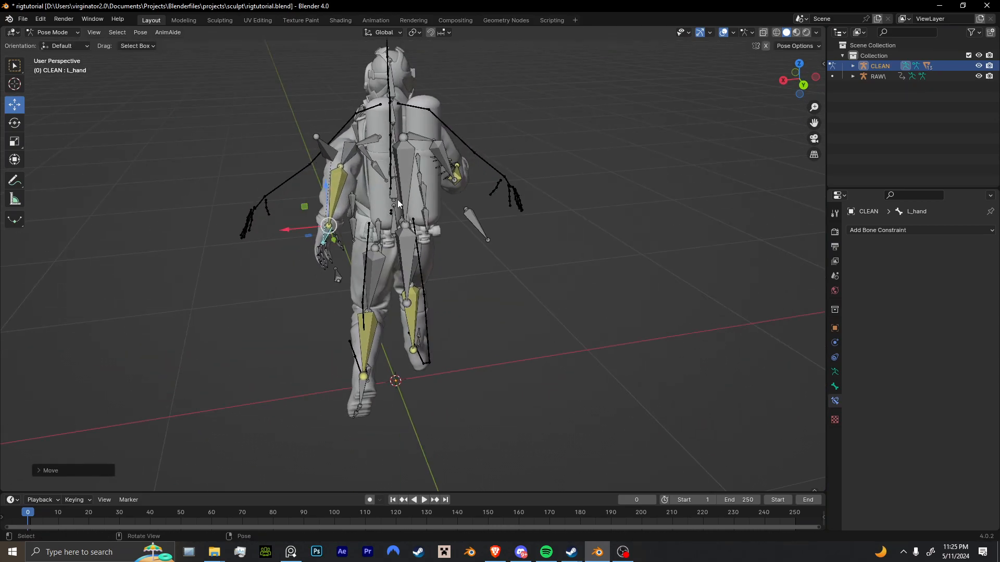
click(397, 199)
Move the left elbow's control bone outward to test the elbow's direction.
click(326, 149)
key(g)
click(279, 143)
Rotate the Spine2 bone and the head bone to lean the upper body and tilt the head.
click(384, 154)
middle_drag(384, 153, 451, 156)
click(396, 148)
key(r)
click(407, 199)
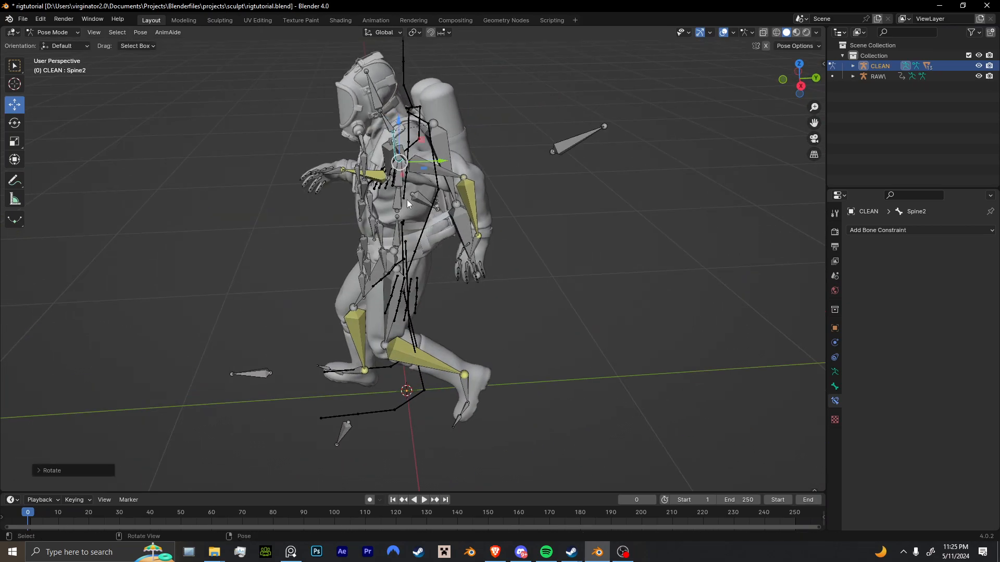
key(r)
click(424, 209)
click(355, 115)
key(r)
click(416, 159)
Move the Hips bone to test how the IK legs follow the body.
click(400, 232)
middle_drag(400, 232, 492, 220)
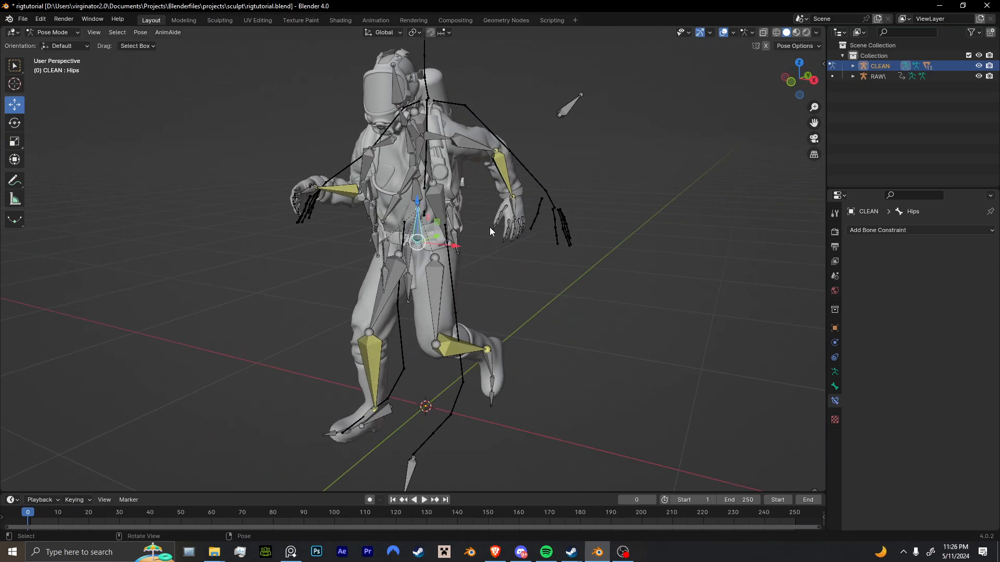
key(g)
click(473, 242)
Move and rotate the R_foot bone and adjust its height to plant the right foot in the test pose.
middle_drag(430, 324, 447, 300)
click(377, 416)
key(g)
click(386, 399)
key(r)
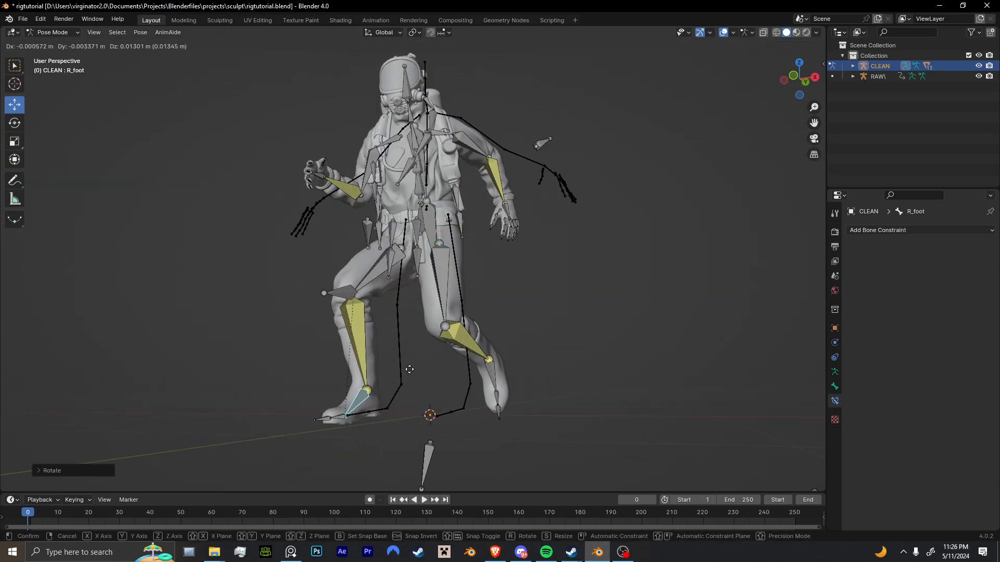
key(z)
click(411, 344)
Hide the CLEAN armature in Object Mode to view the posed character, and show the armature again.
middle_drag(411, 343, 476, 358)
scroll(474, 349, down, 4)
key(ctrl+Tab)
key(h)
scroll(476, 357, up, 5)
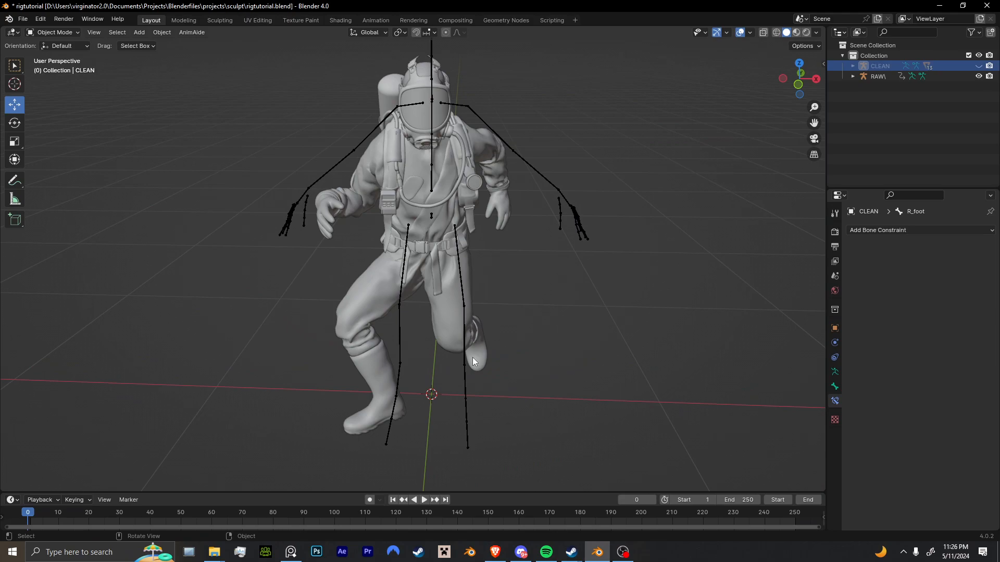
key(alt+h)
Clear all transforms on the bones of the CLEAN rig in Pose Mode.
key(ctrl+Tab)
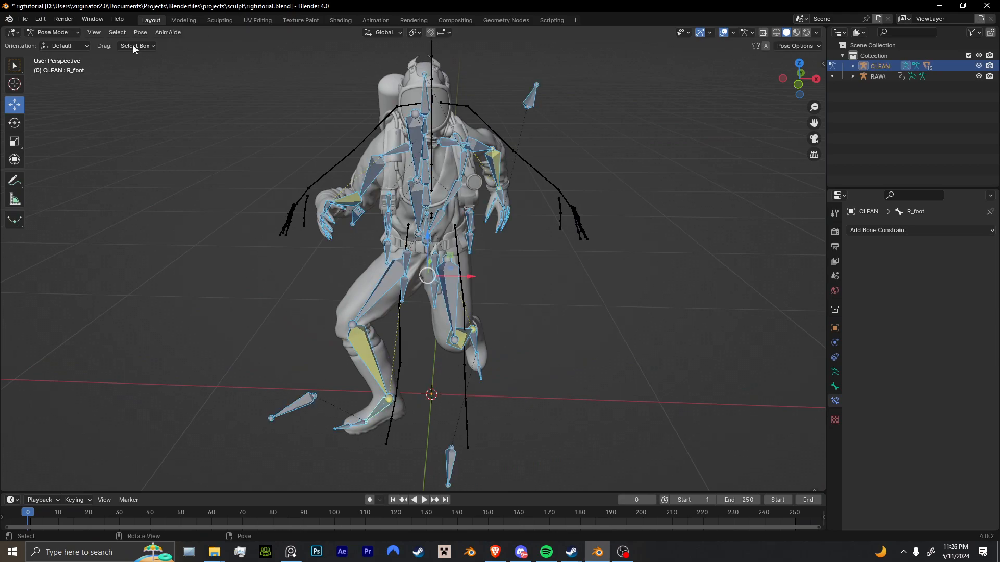
click(140, 32)
mouse_move(240, 52)
click(286, 56)
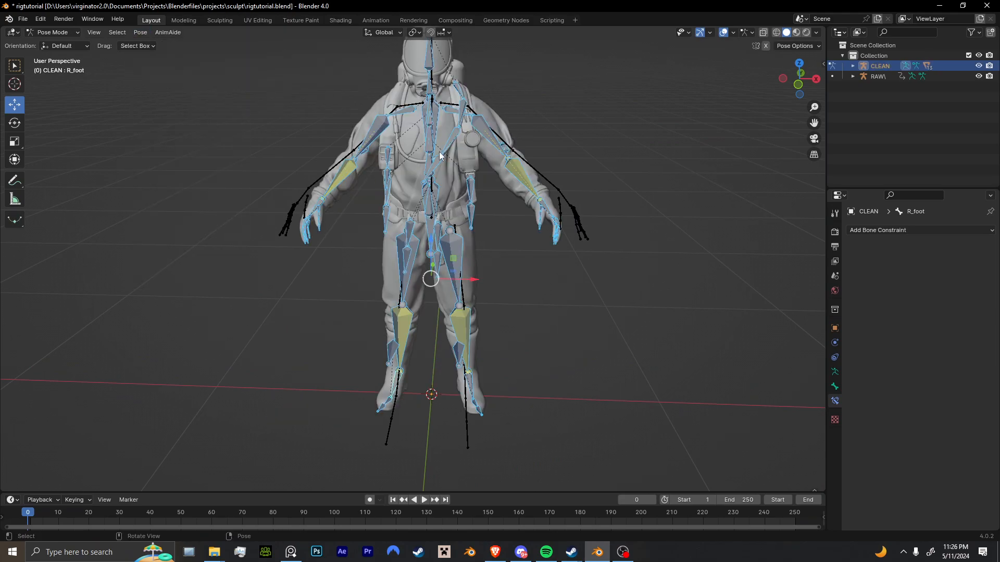
Try moving L_hand towards the RAW\ armature's left hand without mirroring, and undo the move.
click(552, 213)
middle_drag(552, 212, 618, 256)
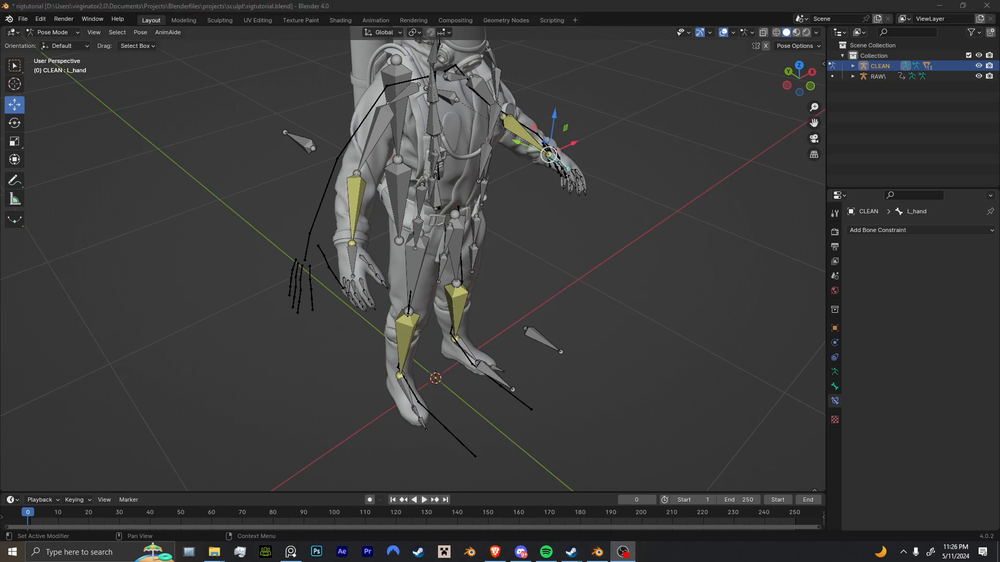
middle_drag(748, 317, 336, 333)
scroll(495, 354, up, 4)
scroll(383, 299, up, 2)
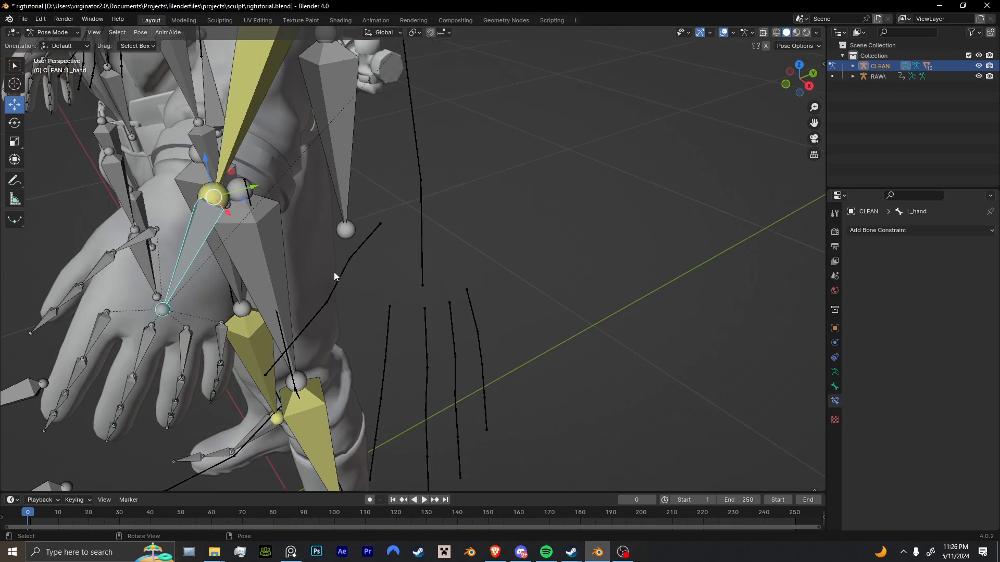
middle_drag(339, 272, 321, 270)
key(g)
click(539, 304)
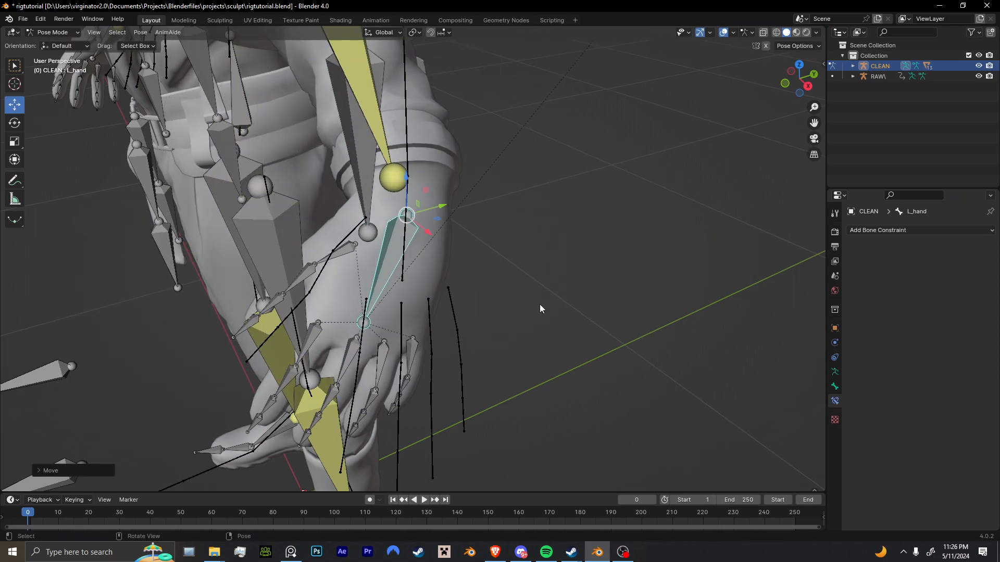
key(ctrl+z)
Enable X-axis mirroring for the pose, and move and rotate L_hand towards the RAW\ armature's left hand.
click(765, 46)
scroll(379, 286, down, 4)
key(g)
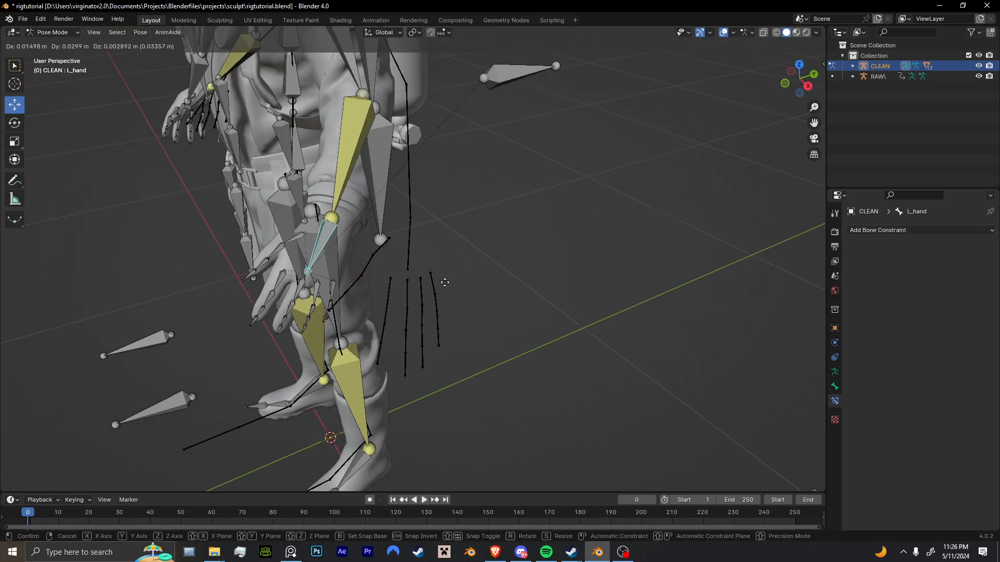
click(531, 287)
key(r)
click(500, 231)
Fine-tune L_hand's position and rotation from other angles until it lines up with the RAW\ left hand.
middle_drag(503, 299, 387, 398)
scroll(508, 257, up, 3)
key(g)
click(637, 333)
key(g)
click(568, 295)
key(r)
click(516, 288)
scroll(551, 279, down, 8)
key(g)
click(511, 359)
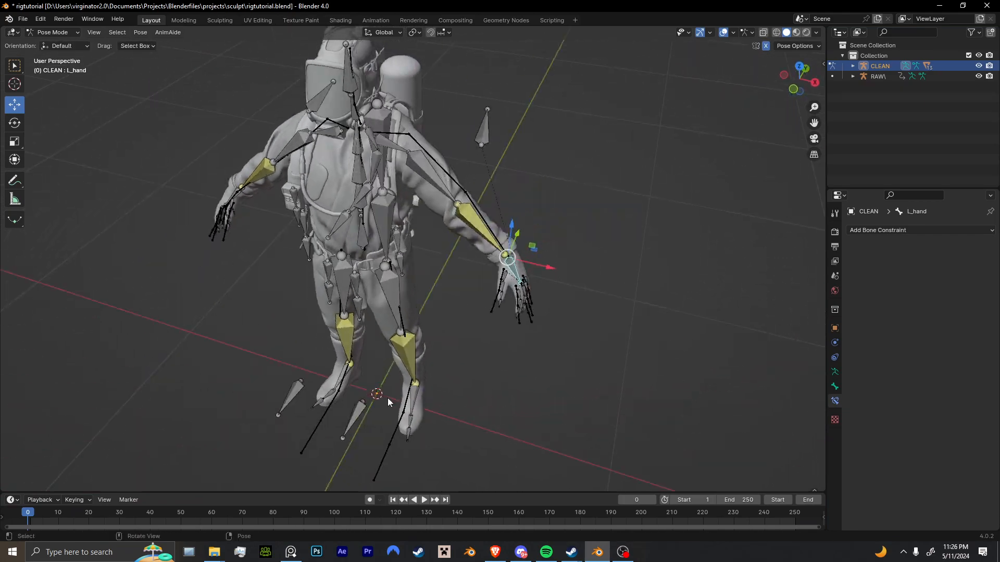
Disable X-axis mirroring, and move R_hand onto the RAW\ armature's right hand.
click(765, 47)
shift+middle_drag(516, 212, 710, 190)
scroll(524, 196, up, 8)
shift+middle_drag(521, 114, 505, 260)
click(489, 196)
key(g)
click(505, 307)
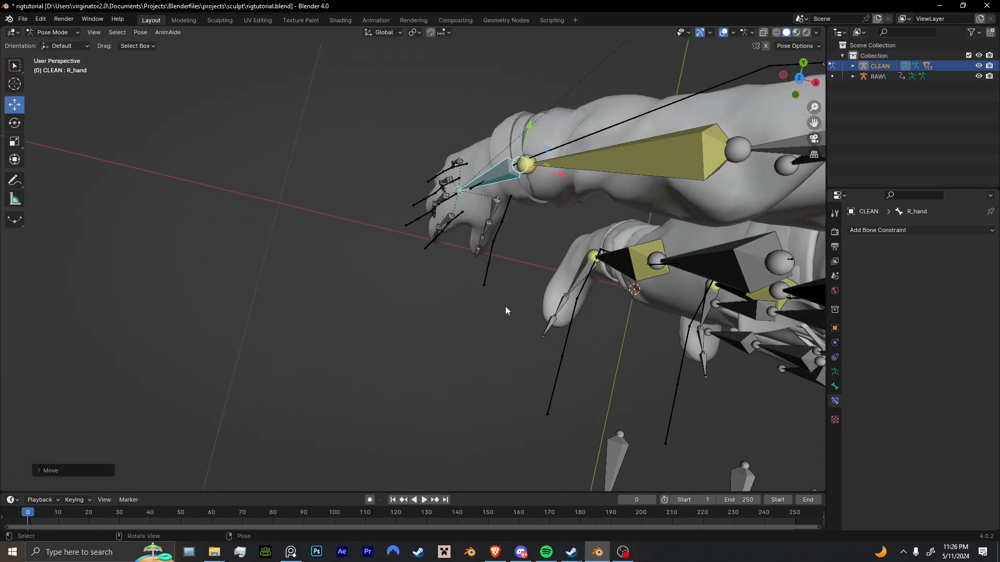
Refine R_hand's rotation and position from several angles to match the RAW\ right hand bones.
middle_drag(505, 307, 624, 281)
key(r)
click(615, 231)
key(g)
click(615, 227)
middle_drag(615, 227, 458, 195)
key(r)
click(619, 211)
key(g)
click(612, 211)
middle_drag(612, 211, 568, 217)
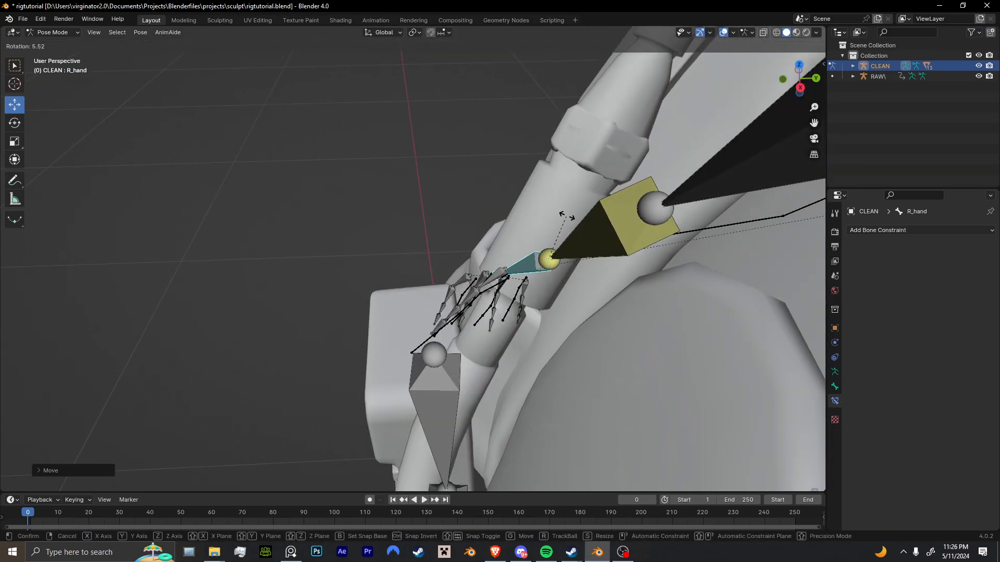
key(r)
click(618, 202)
Rotate the left foot's bone about the Z axis and adjust its angle to match the RAW\ left foot.
scroll(618, 201, down, 8)
middle_drag(531, 286, 580, 264)
scroll(658, 261, down, 3)
scroll(531, 339, up, 4)
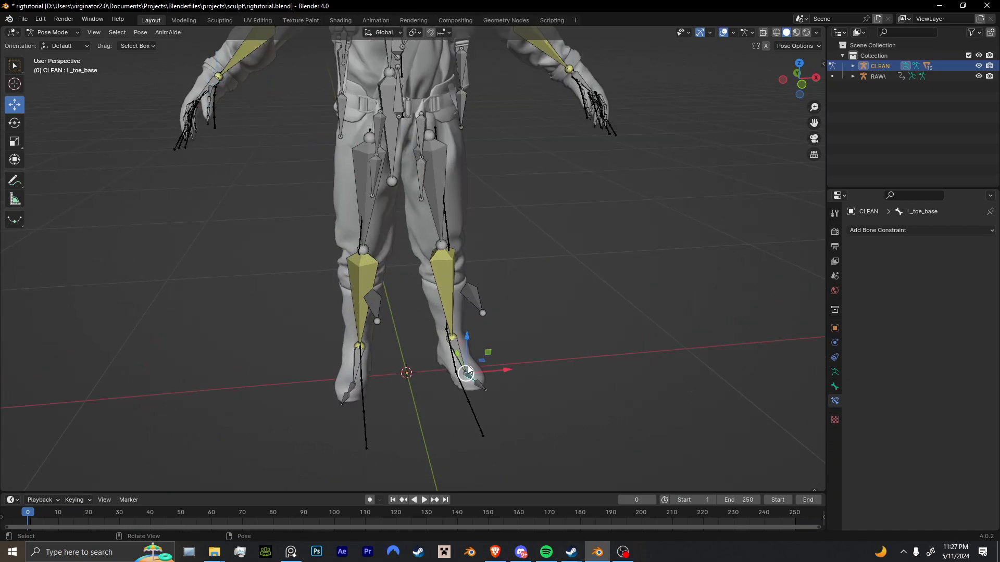
drag(486, 337, 478, 338)
key(r)
key(z)
click(480, 360)
key(r)
click(384, 364)
Select both foot bones, try nudging them together, and undo the change.
middle_drag(385, 364, 394, 398)
click(361, 421)
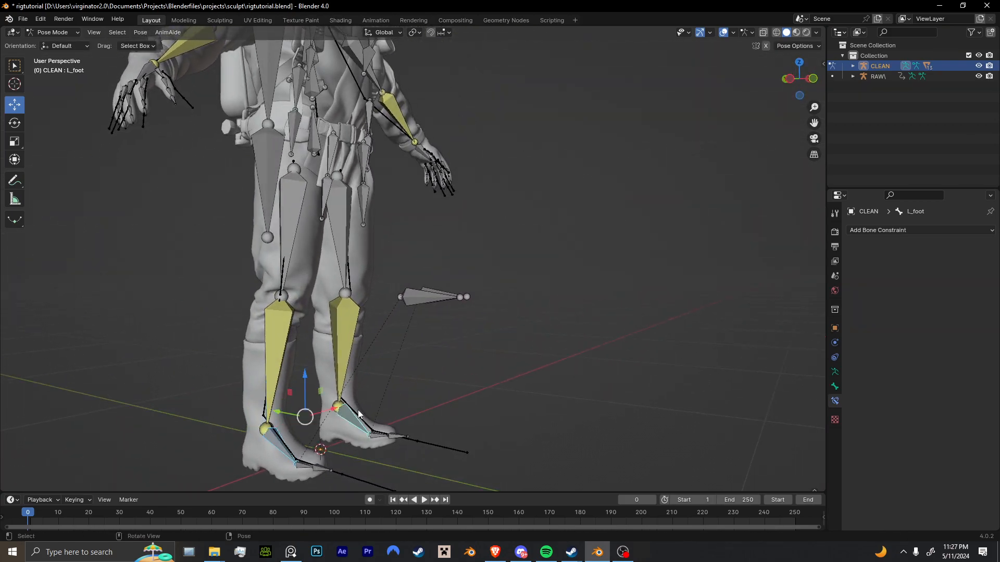
middle_drag(292, 398, 296, 392)
key(ctrl+z)
Try raising L_hand to see whether the arm follows, and undo the move.
middle_drag(441, 344, 368, 369)
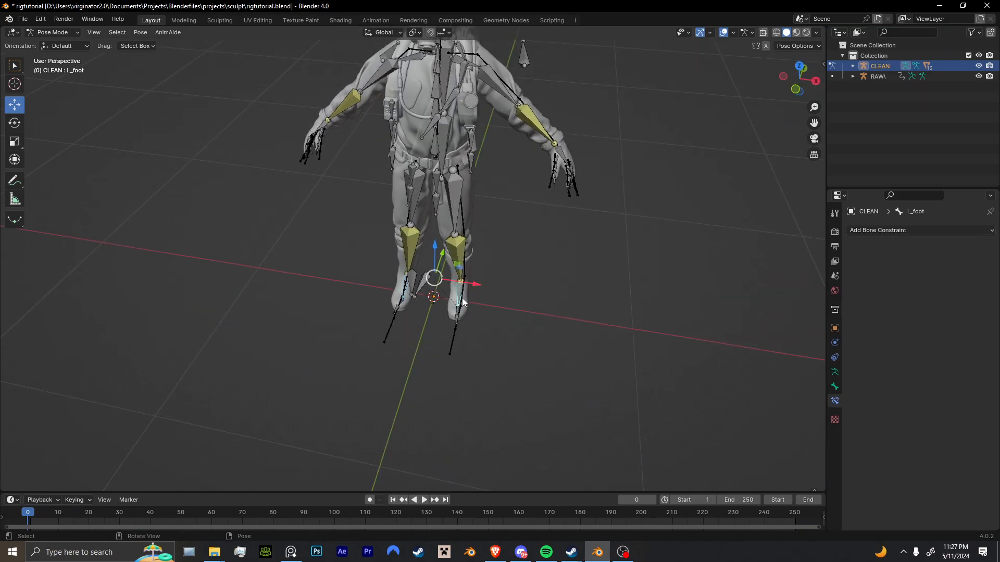
mouse_move(465, 295)
middle_down()
mouse_move(437, 330)
mouse_move(433, 274)
mouse_move(454, 315)
mouse_move(500, 302)
mouse_move(479, 304)
middle_up()
scroll(500, 302, up, 4)
scroll(525, 312, down, 3)
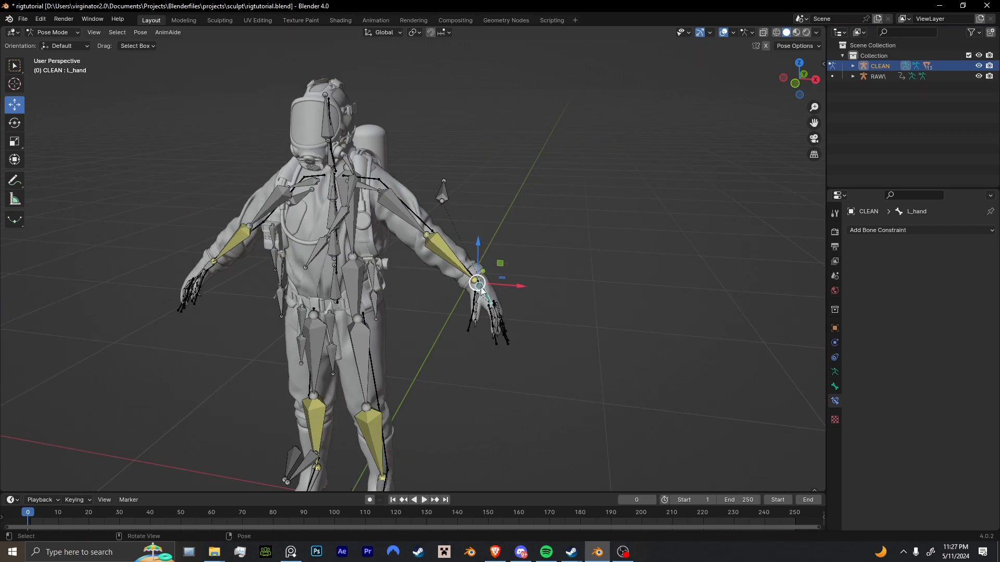
drag(486, 279, 497, 106)
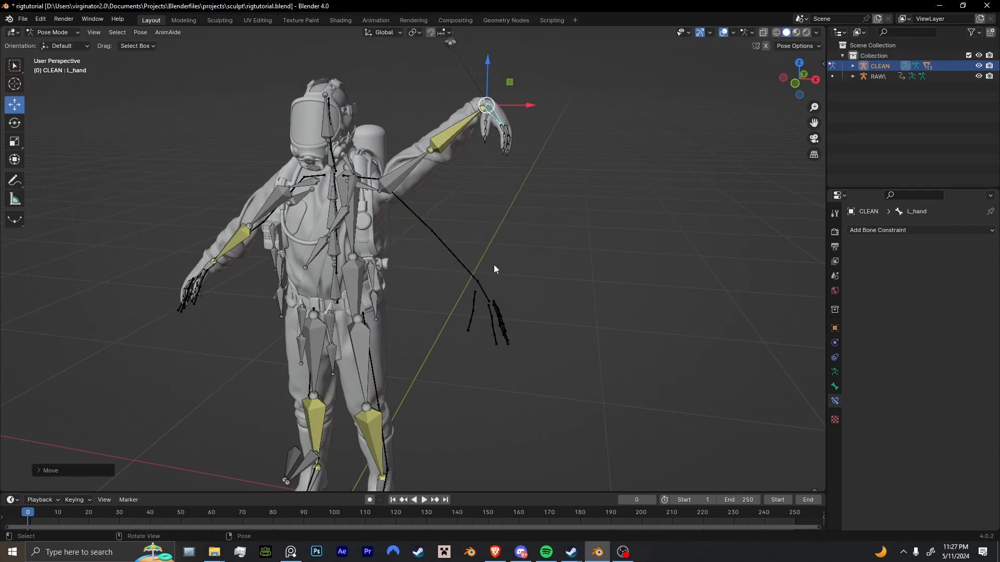
key(ctrl+z)
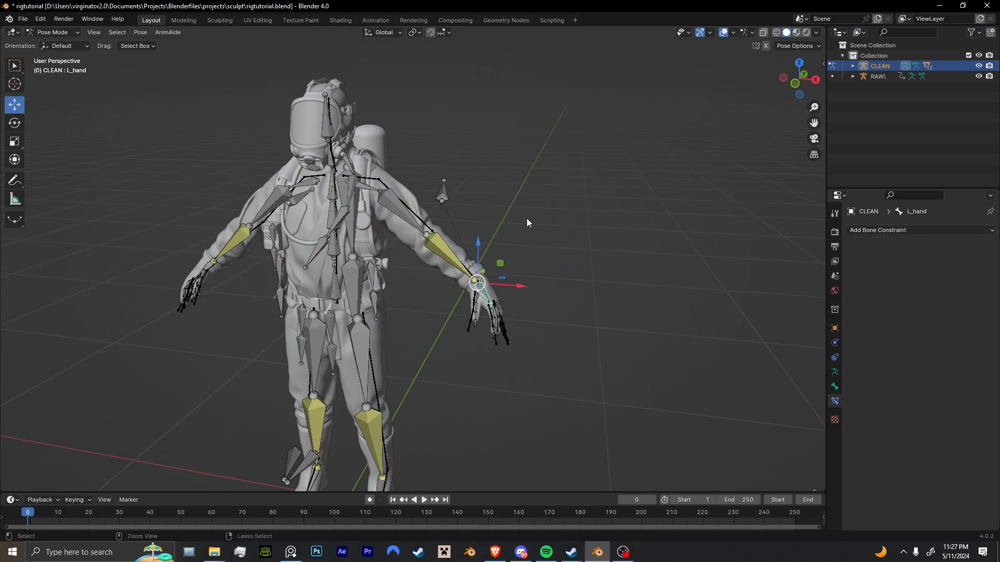
Add a Child Of constraint to the L_hand bone with the RAW\ armature as its target.
middle_drag(464, 352, 586, 324)
scroll(451, 333, up, 4)
click(911, 231)
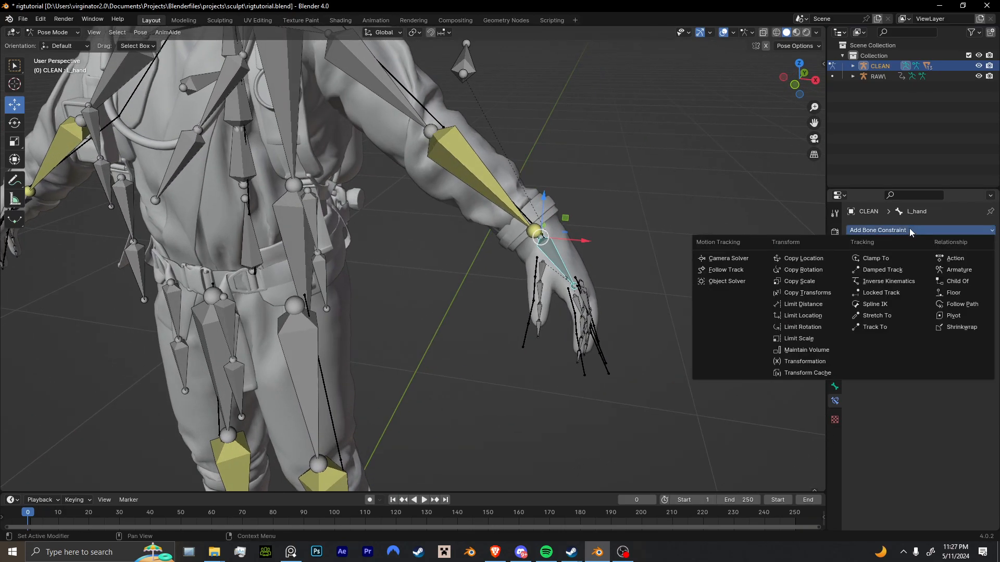
click(954, 283)
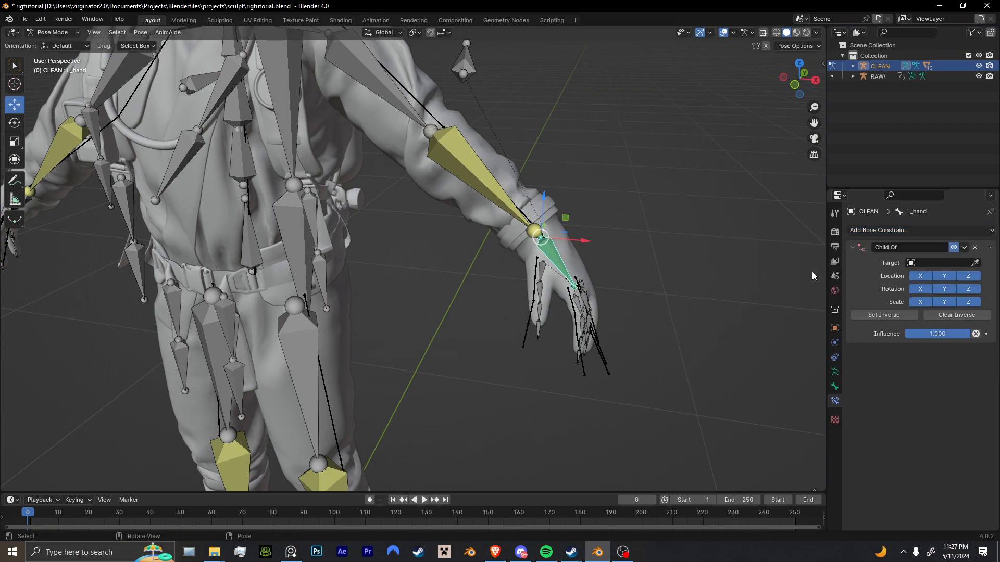
click(524, 340)
Look up the name of the RAW\ armature's left hand bone, and return to Pose Mode on the CLEAN rig.
middle_drag(524, 340, 287, 331)
scroll(416, 403, up, 8)
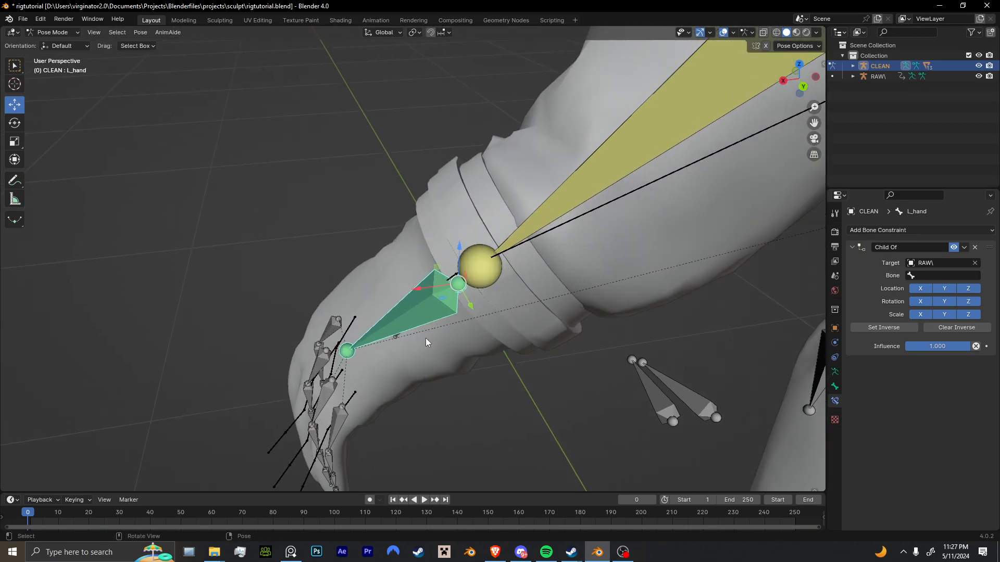
key(ctrl+Tab)
click(477, 299)
key(ctrl+Tab)
click(466, 284)
key(F2)
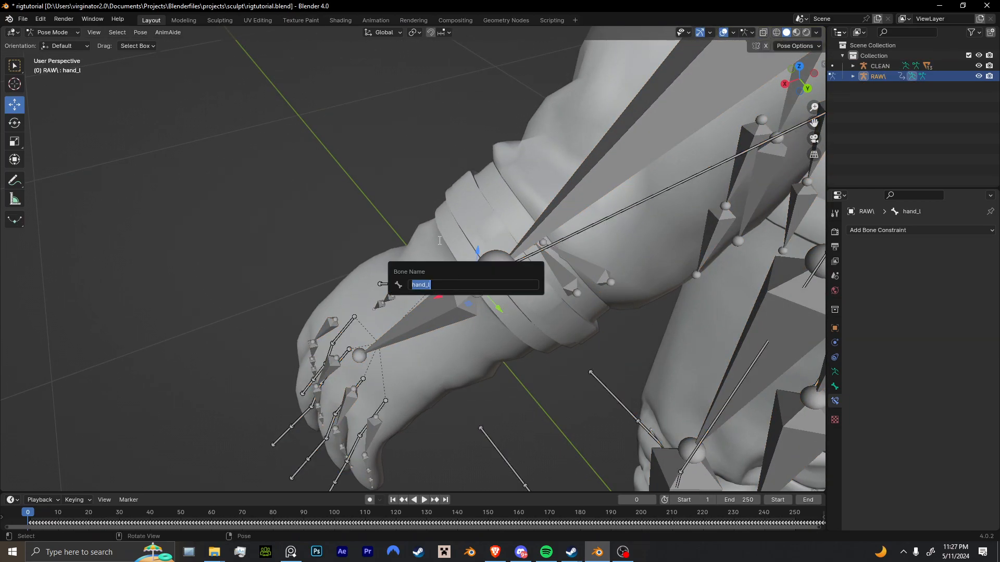
key(Return)
key(ctrl+Tab)
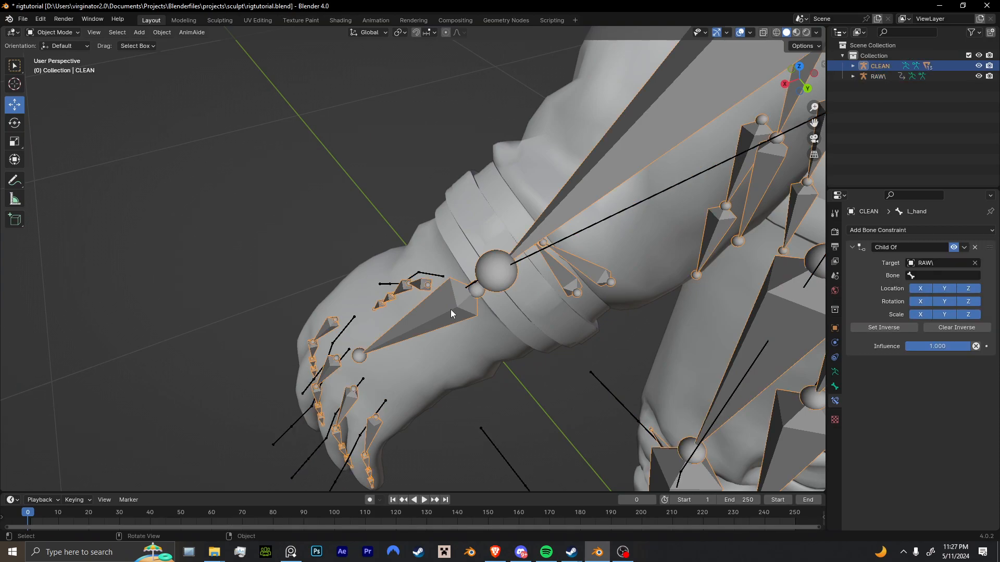
key(ctrl+Tab)
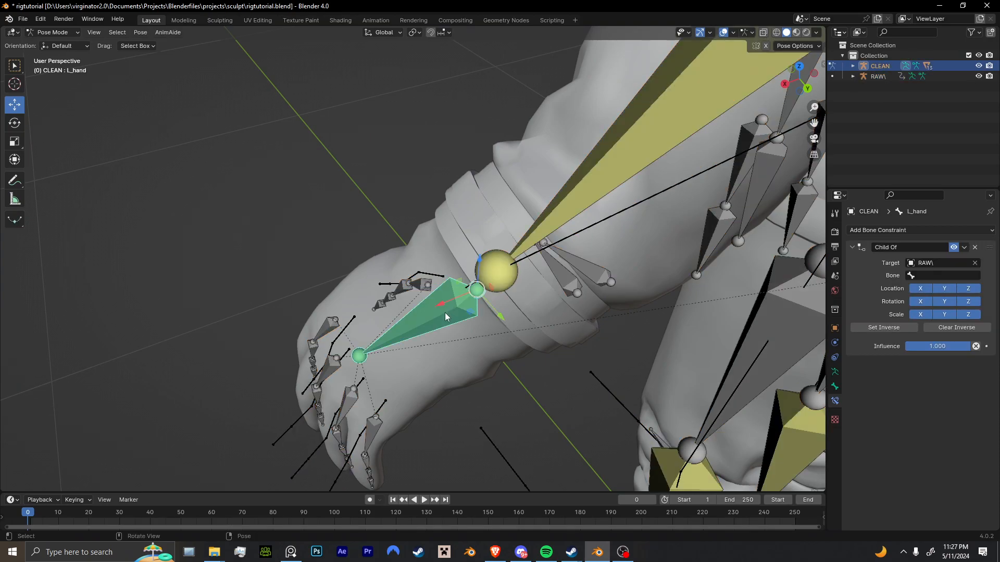
Set the bone of L_hand's Child Of constraint to hand_l, and apply Set Inverse.
click(919, 277)
text(handr)
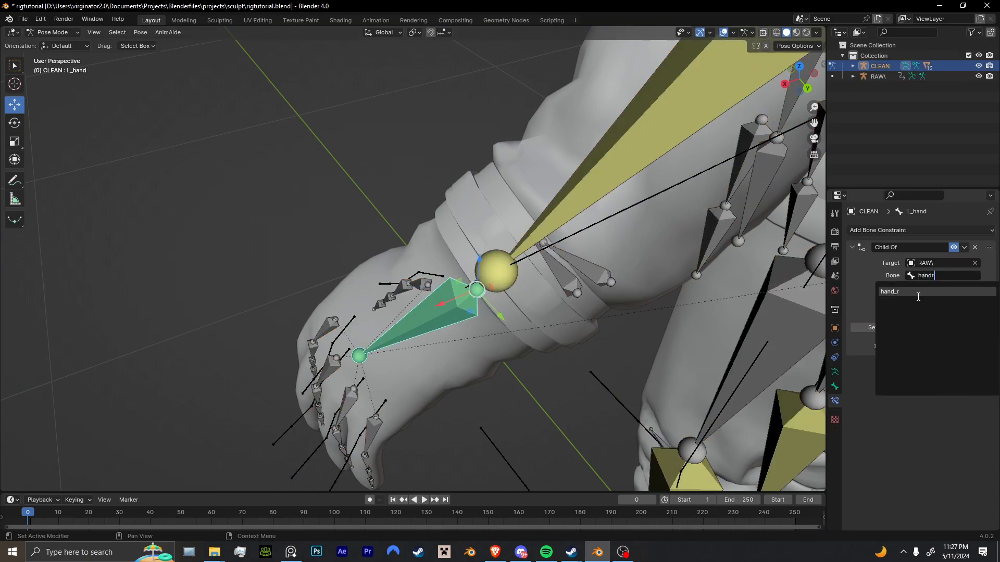
click(927, 292)
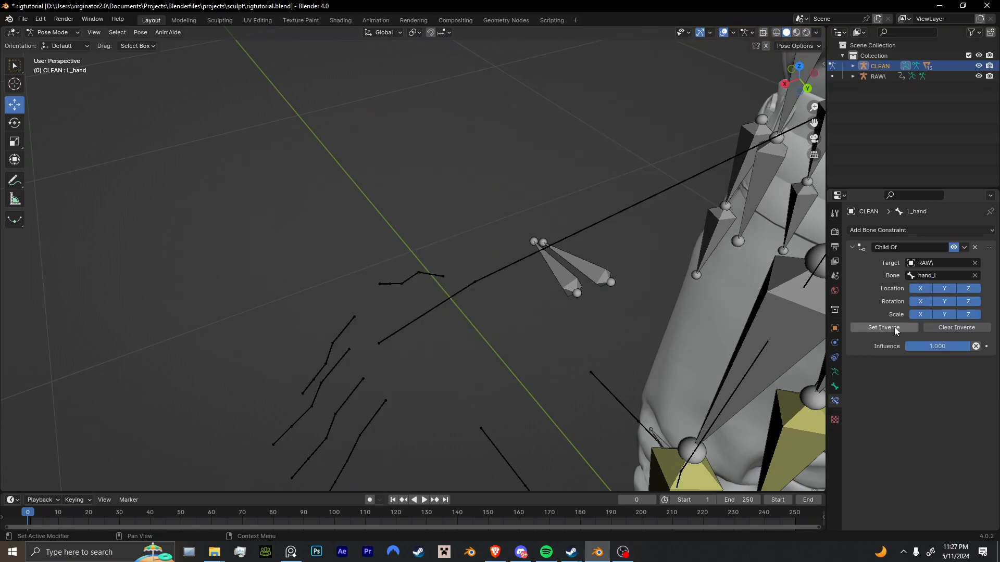
scroll(572, 337, down, 12)
scroll(492, 323, up, 4)
middle_drag(547, 330, 436, 302)
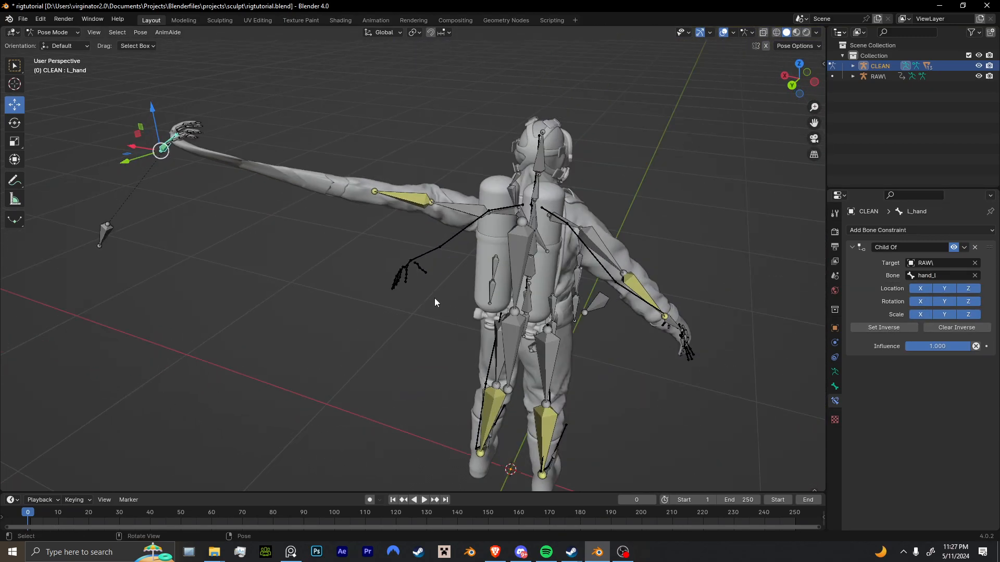
click(892, 328)
Select R_hand, and add a Child Of constraint with the RAW\ armature as its target.
middle_drag(612, 327, 503, 292)
scroll(455, 285, up, 5)
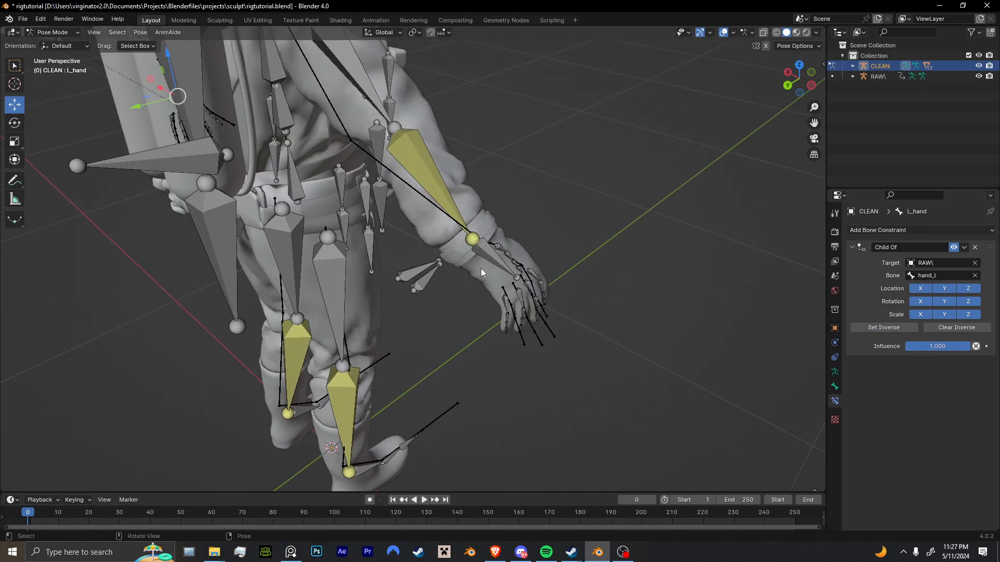
click(484, 266)
scroll(469, 271, up, 6)
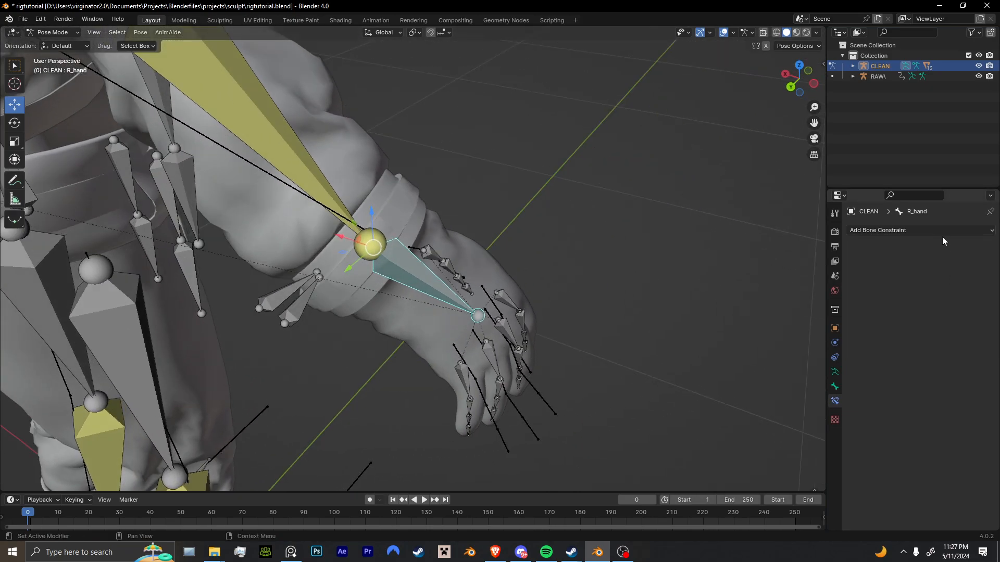
click(944, 230)
click(965, 286)
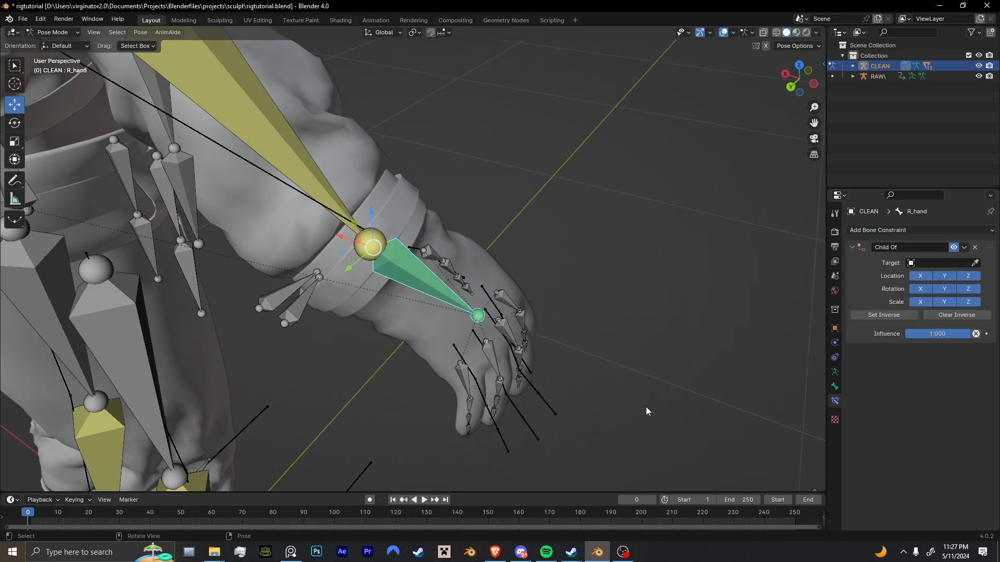
click(552, 404)
Set the bone of R_hand's Child Of constraint to hand_r, and apply Set Inverse.
click(942, 276)
text(h)
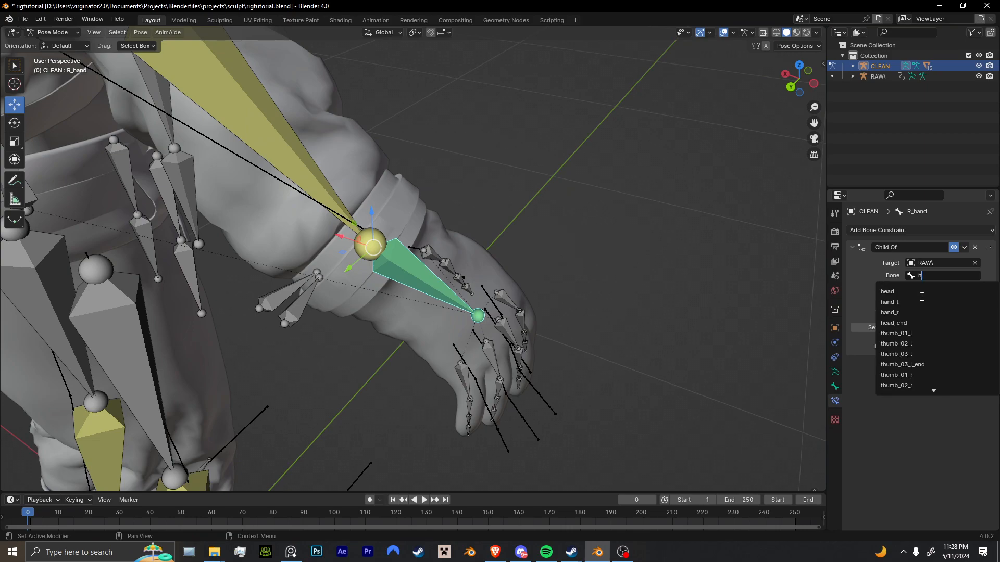
click(901, 312)
click(895, 332)
Select R_foot, and add a Child Of constraint with the RAW\ armature as its target.
scroll(501, 389, down, 4)
middle_drag(501, 389, 360, 373)
shift+middle_drag(359, 372, 368, 300)
scroll(368, 300, up, 4)
click(393, 391)
middle_drag(393, 391, 573, 313)
click(914, 231)
click(954, 281)
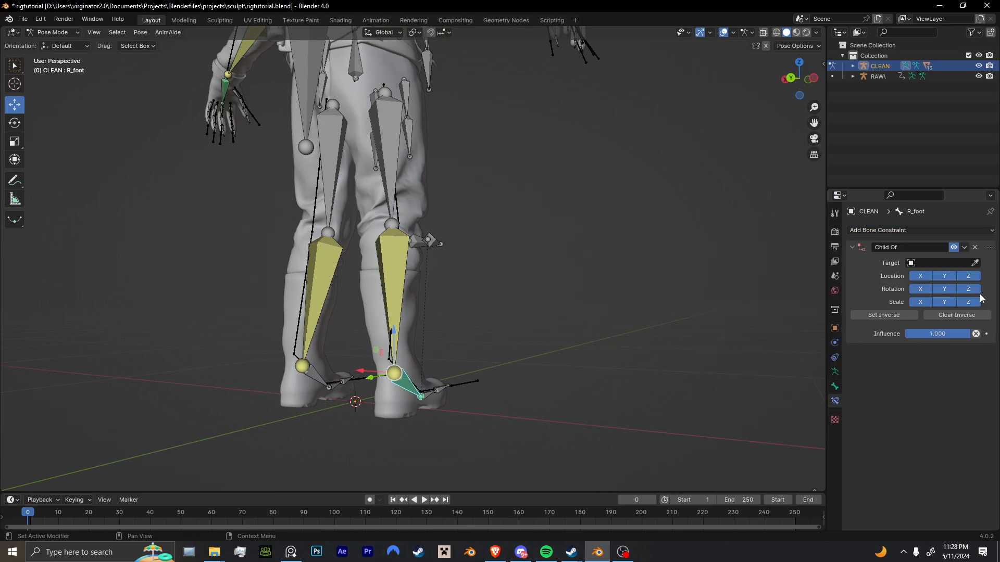
click(442, 386)
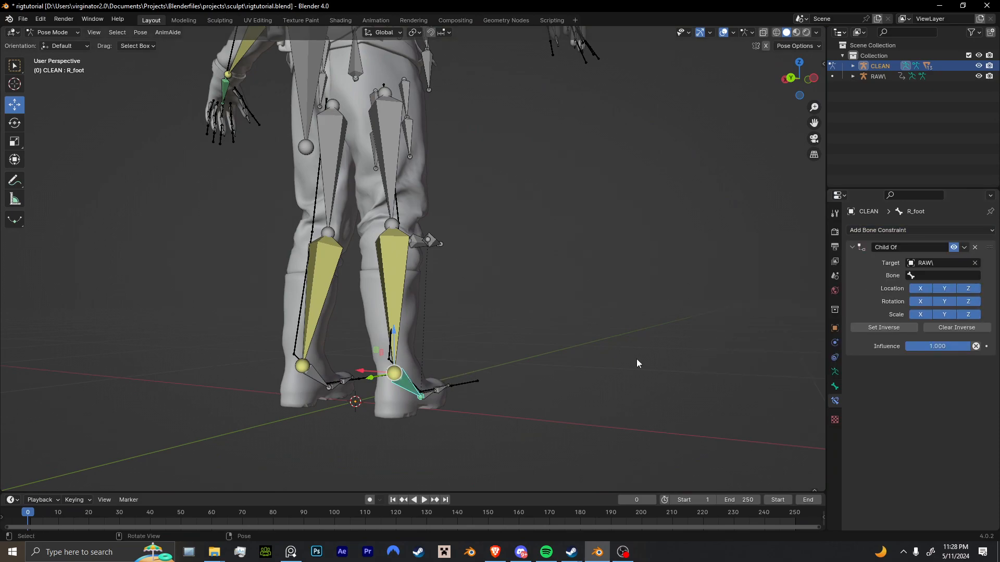
Set the bone of R_foot's Child Of constraint to foot_r, and apply Set Inverse.
click(934, 277)
text(r)
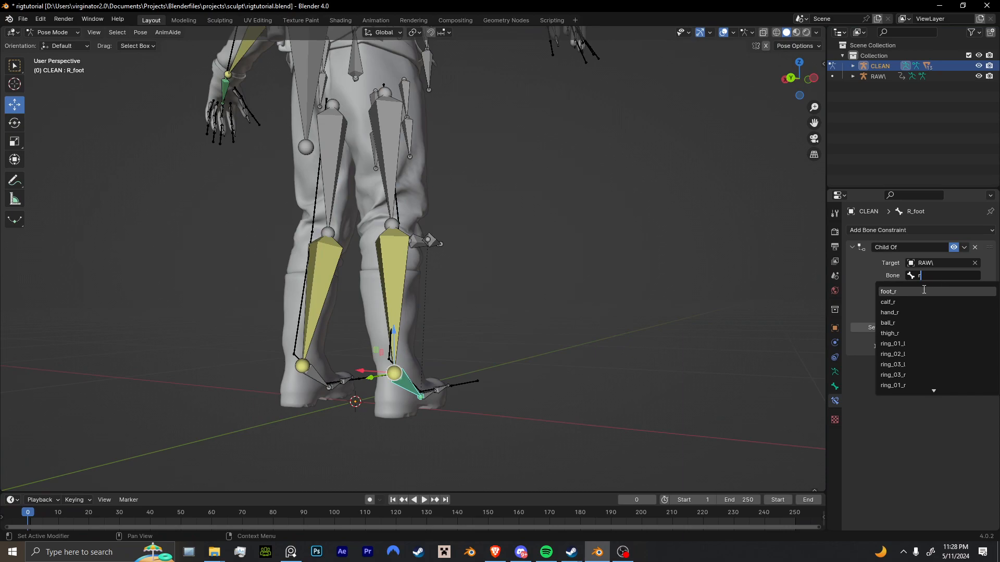
click(888, 291)
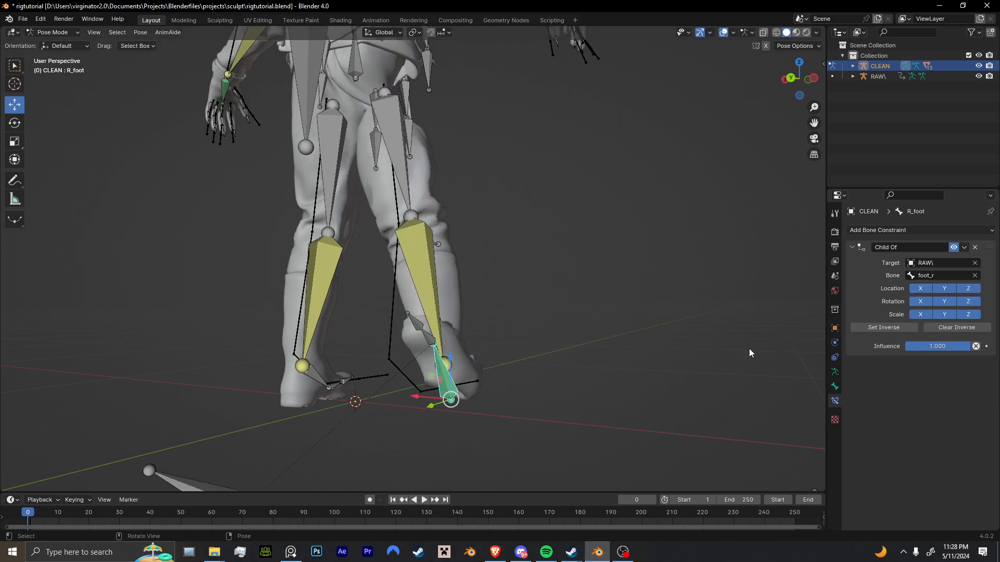
click(895, 332)
Add a Child Of constraint to L_foot that targets the left foot bone of the RAW\ armature, and apply Set Inverse.
middle_drag(625, 396, 541, 430)
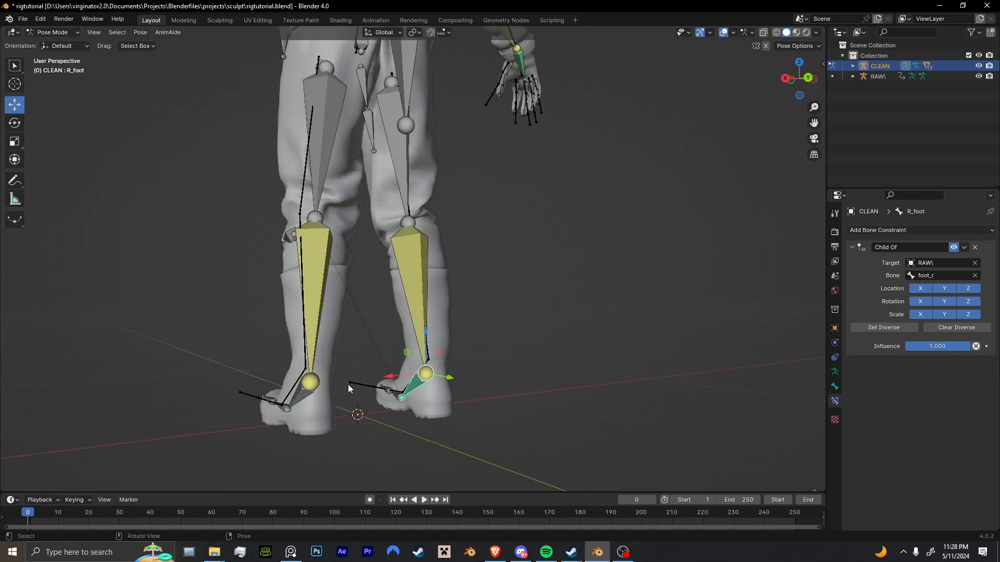
click(301, 407)
click(942, 230)
click(972, 270)
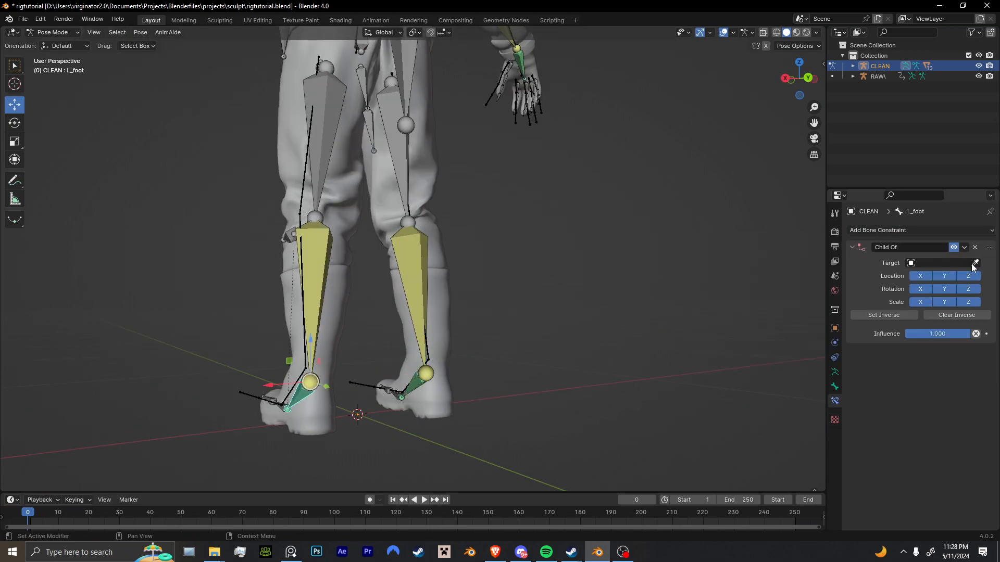
click(293, 390)
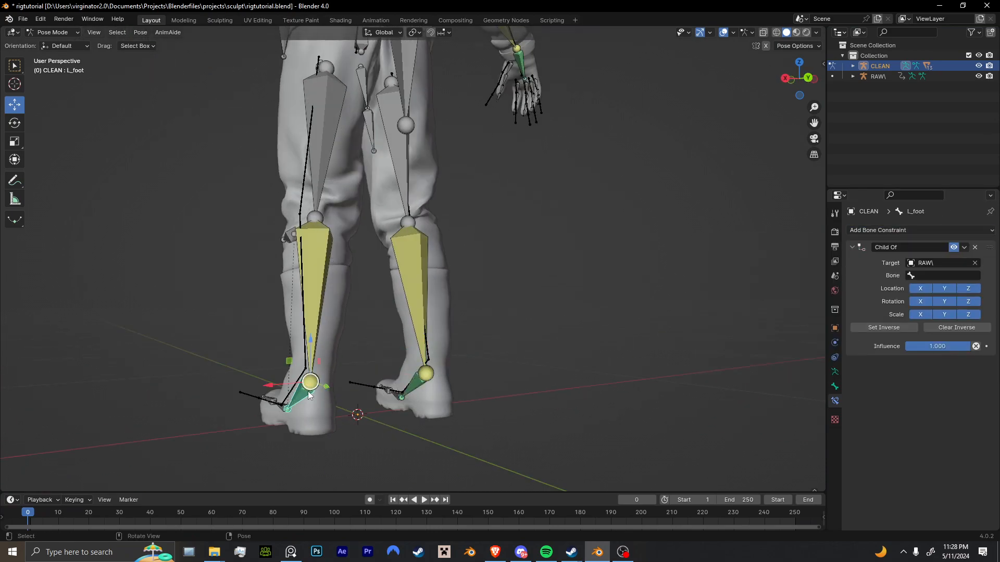
click(917, 276)
click(909, 292)
click(884, 328)
Return the CLEAN rig to Object Mode, and briefly play the animation to check the constrained hands and feet.
middle_drag(436, 346, 499, 311)
key(ctrl+Tab)
click(835, 371)
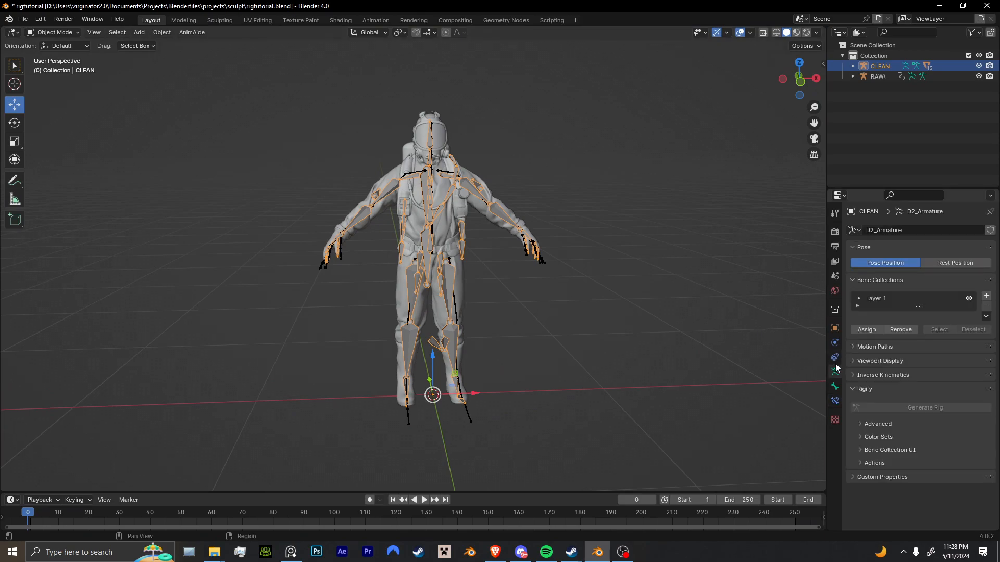
middle_drag(548, 348, 522, 352)
click(969, 299)
click(969, 298)
middle_drag(480, 303, 489, 274)
scroll(491, 273, up, 1)
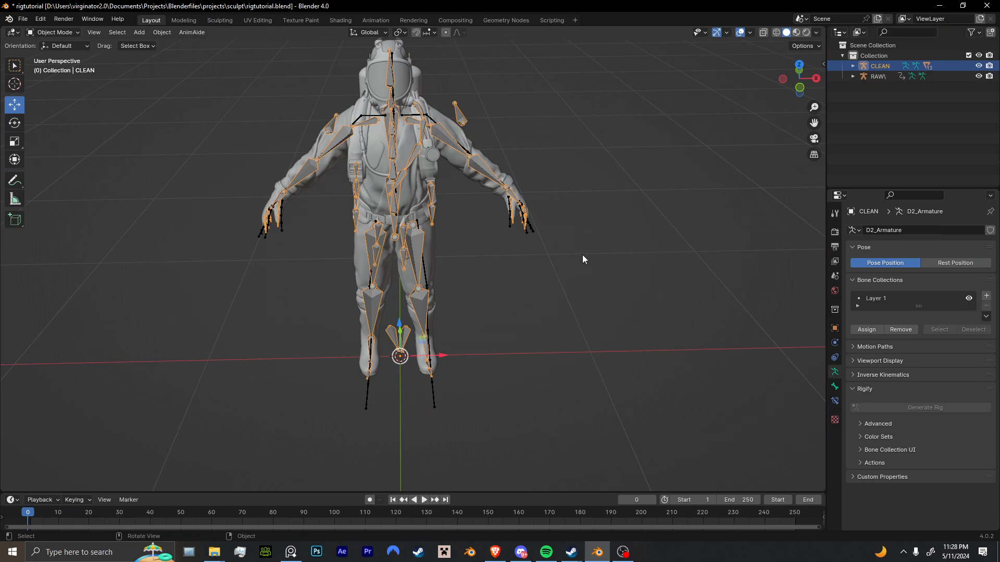
key(space)
key(space)
Show the RAW\ armature in Pose Position, and return it to Rest Position.
click(433, 385)
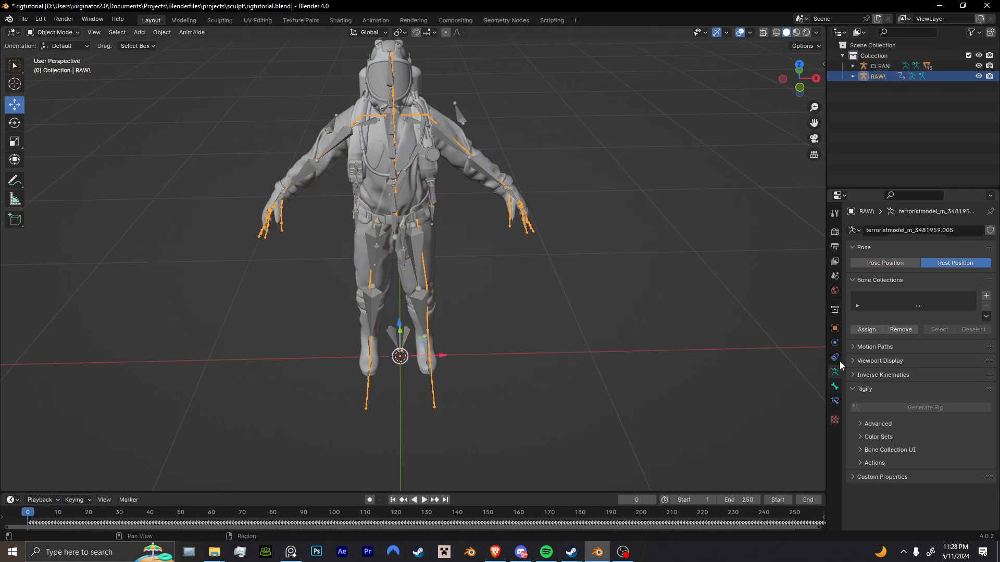
click(898, 261)
middle_drag(670, 289, 470, 267)
click(949, 263)
Try moving the CLEAN rig's Hips bone in Pose Mode, and undo the move.
scroll(397, 227, up, 5)
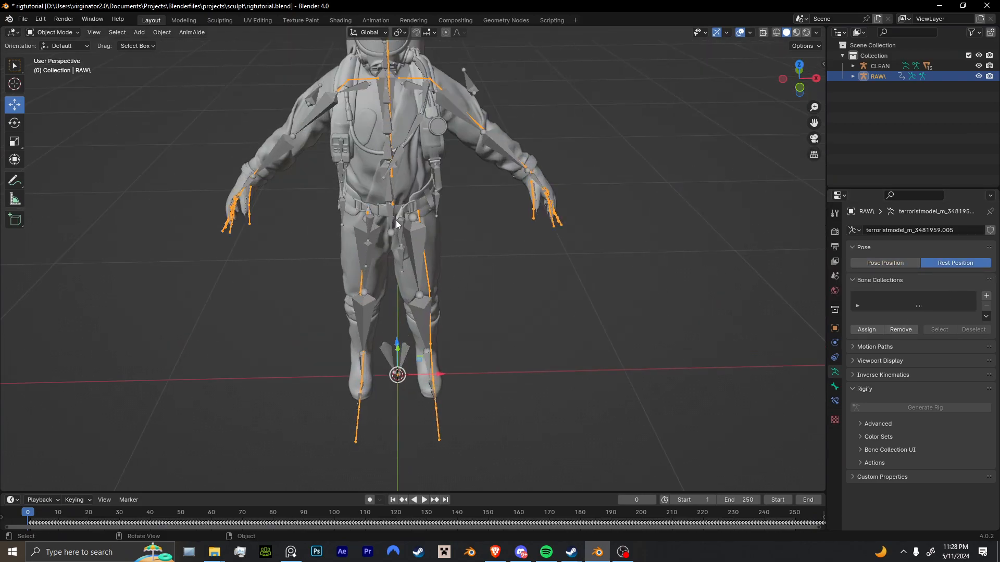
click(393, 203)
shift+middle_drag(394, 208, 438, 295)
scroll(431, 324, up, 3)
key(ctrl+Tab)
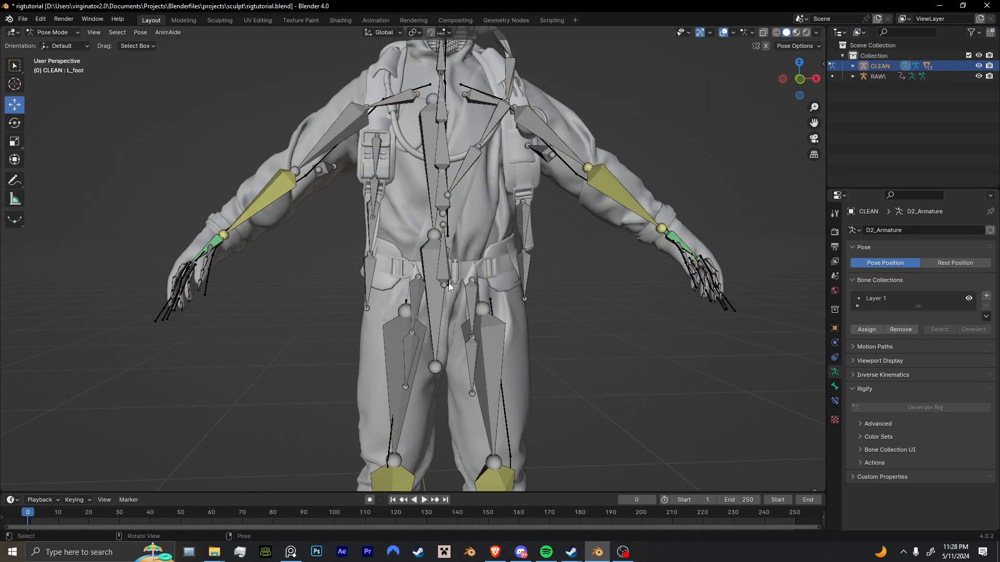
key(g)
click(463, 285)
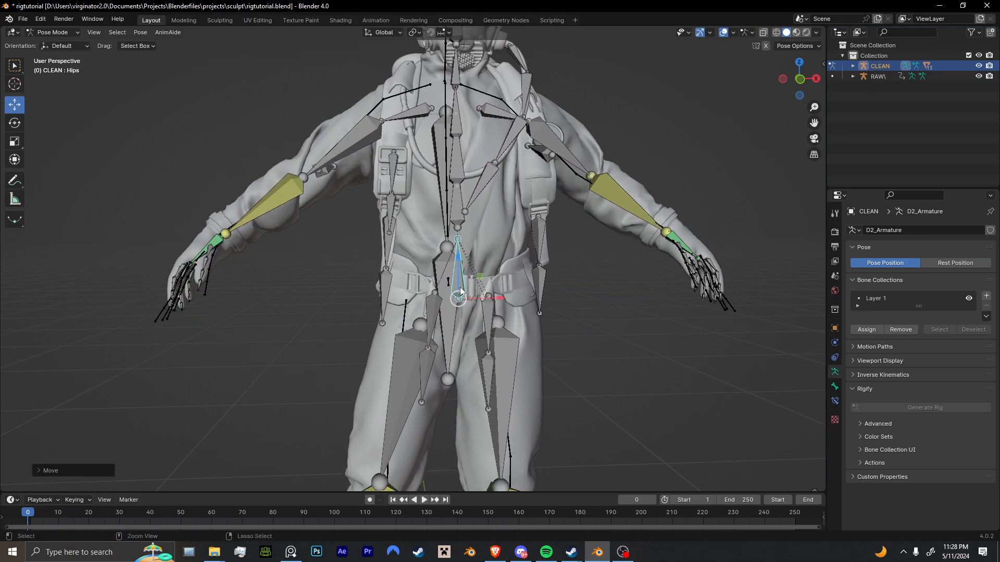
key(ctrl+z)
middle_drag(470, 286, 464, 286)
Check the name of the CLEAN rig's Hips bone, and return to Object Mode.
scroll(464, 286, up, 3)
scroll(464, 286, up, 3)
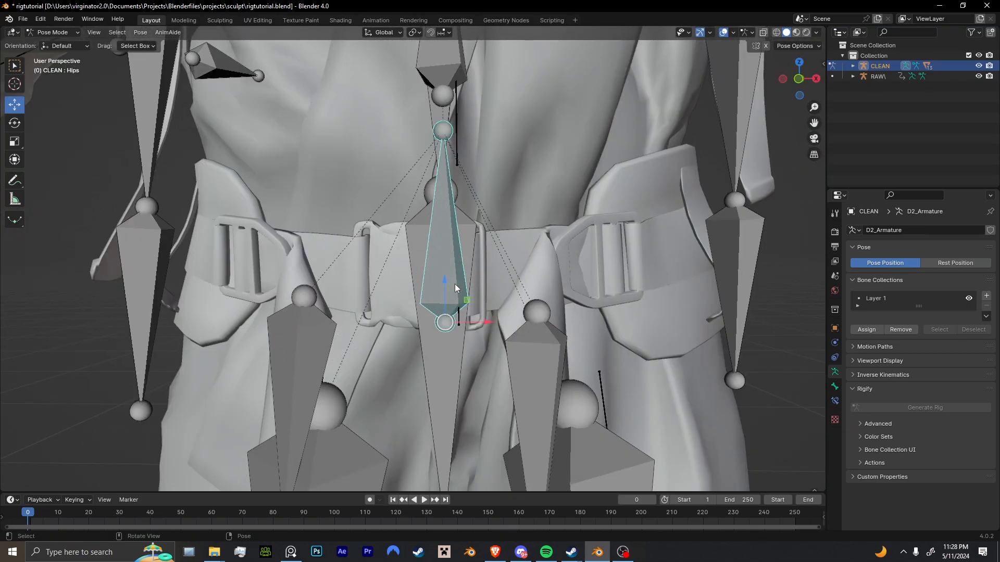
key(F2)
key(Escape)
key(ctrl+Tab)
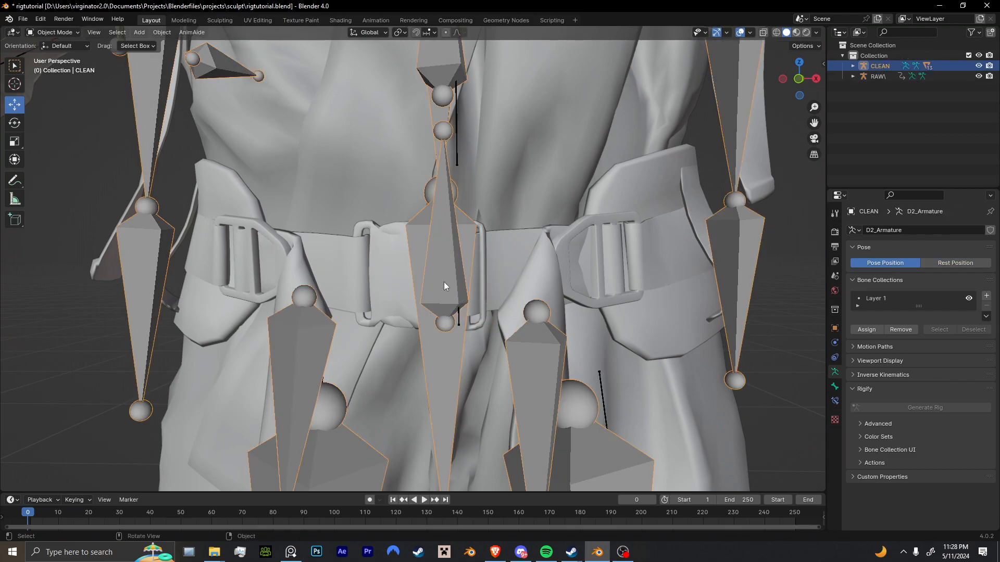
Test the Hips bone's effect on the whole body with another trial move, and undo it.
key(ctrl+Tab)
scroll(443, 285, down, 5)
scroll(448, 268, down, 3)
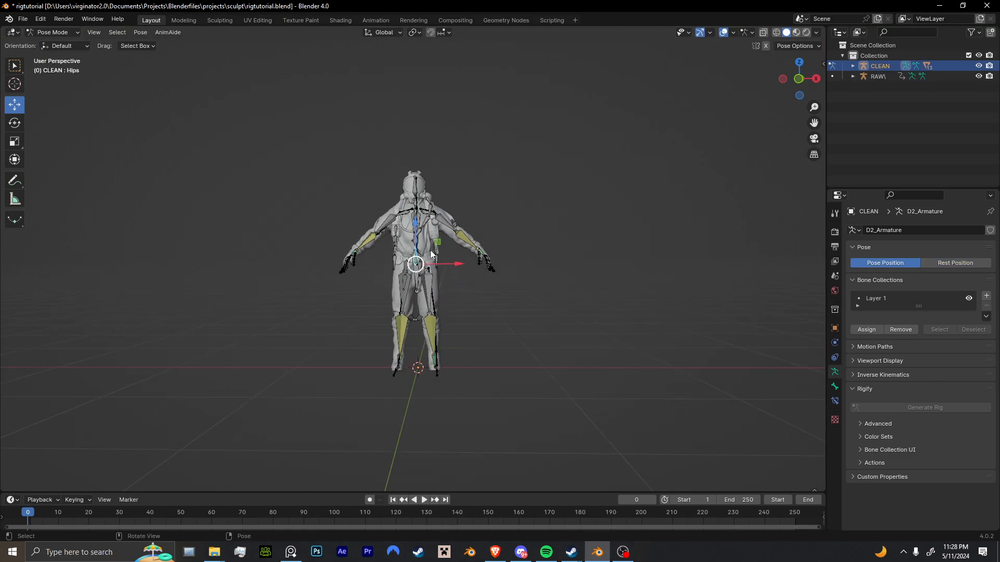
key(g)
click(439, 281)
key(ctrl+z)
Check the name of the pelvis bone on the RAW\ armature in Pose Mode, and return to Object Mode.
scroll(442, 285, up, 10)
key(ctrl+Tab)
click(448, 304)
key(ctrl+Tab)
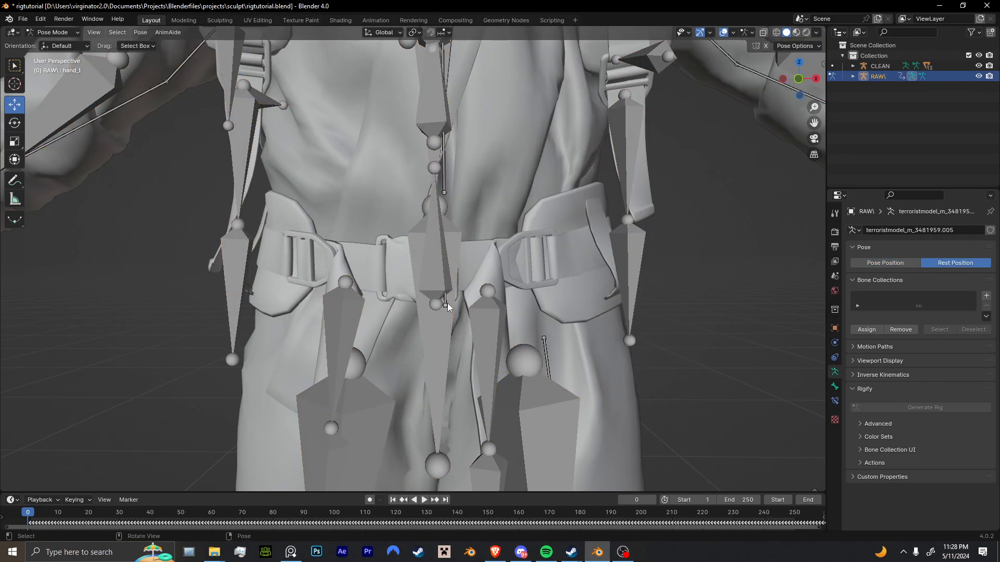
key(F2)
key(Escape)
key(ctrl+Tab)
Select the Bag_end bone of the CLEAN rig in Pose Mode, and open its bone constraint settings.
click(437, 267)
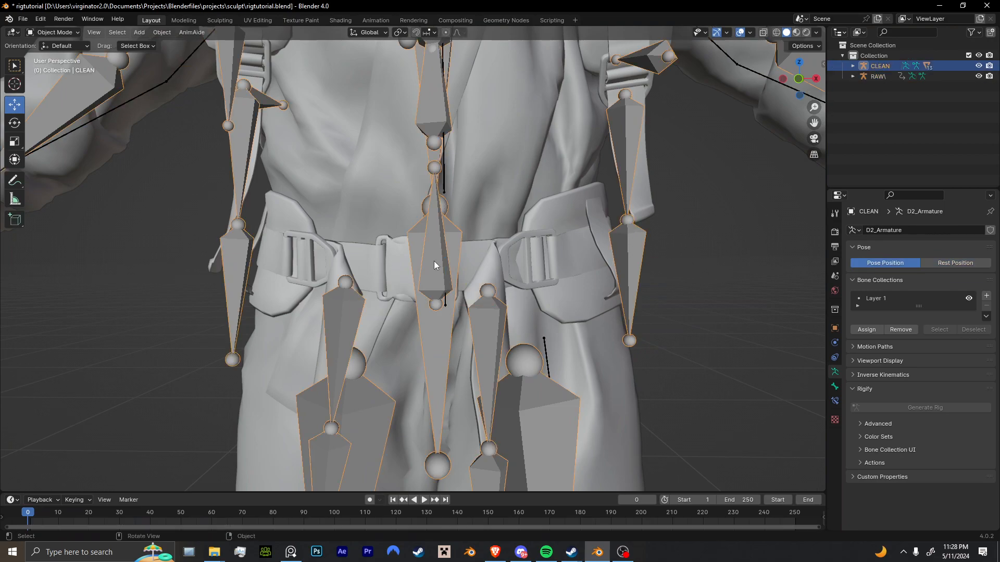
key(ctrl+Tab)
click(453, 277)
click(835, 401)
click(835, 387)
click(835, 401)
click(835, 371)
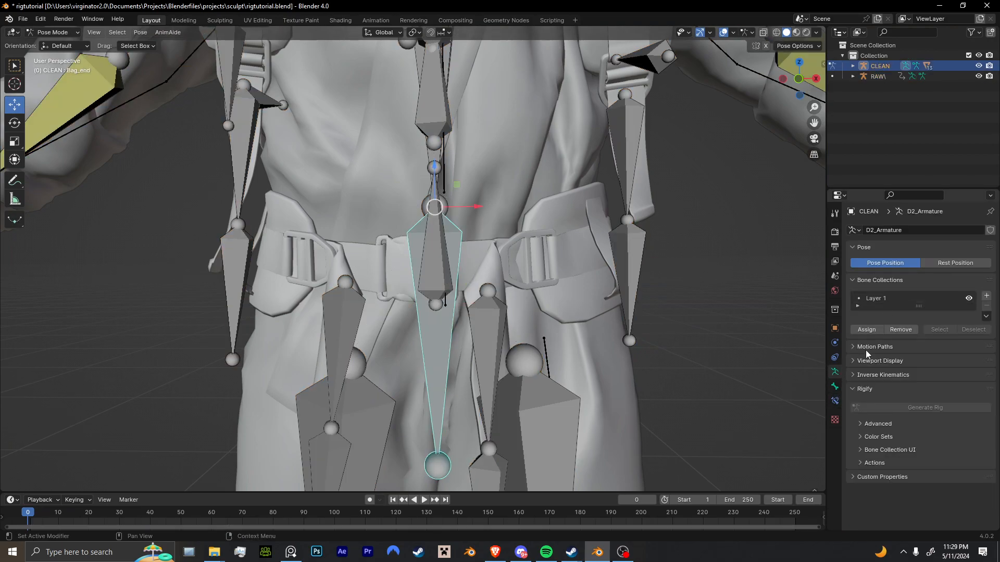
click(835, 401)
Add a Child Of constraint to Bag_end targeting the pelvis bone of RAW\, and apply Set Inverse.
click(915, 230)
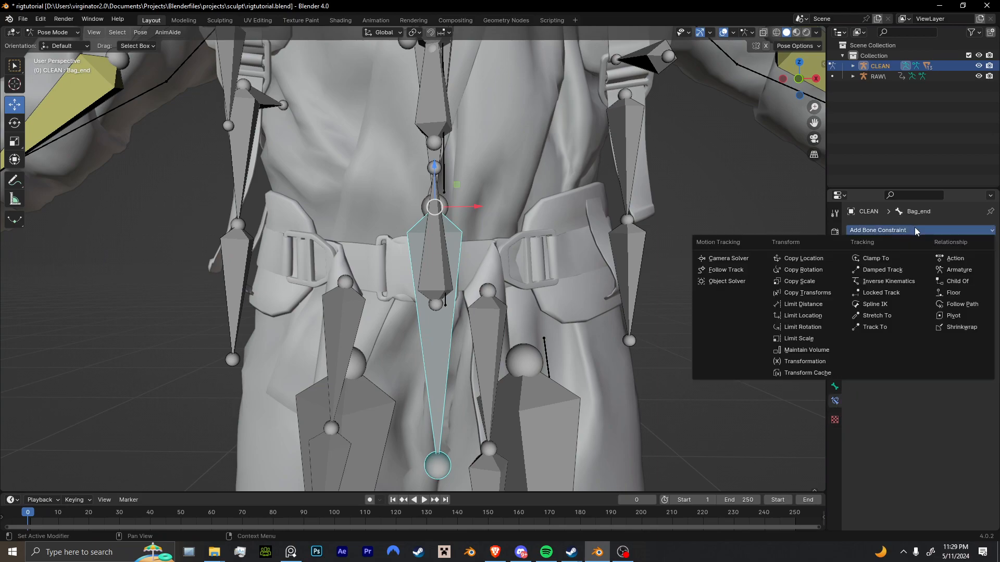
click(949, 284)
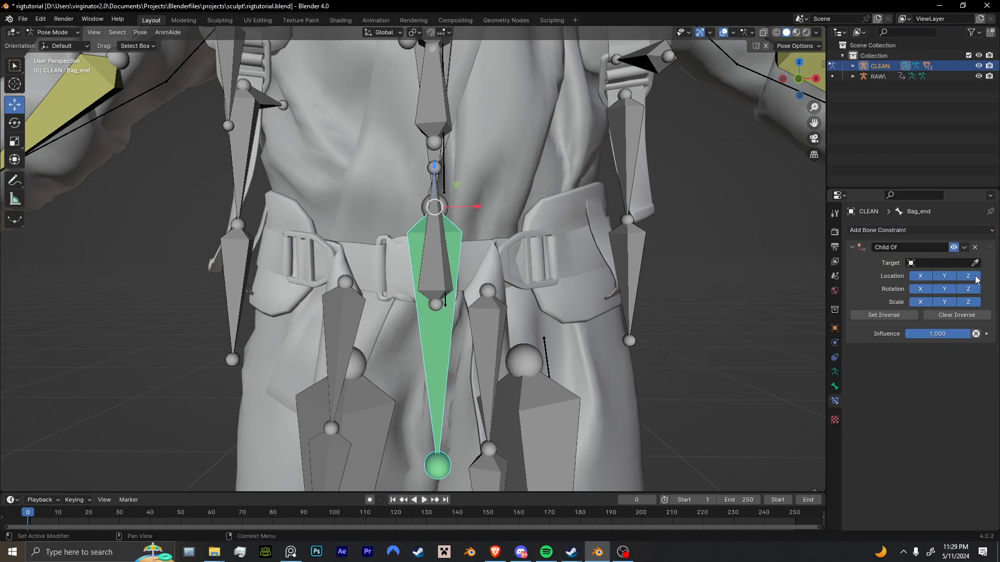
click(777, 73)
click(932, 275)
click(915, 295)
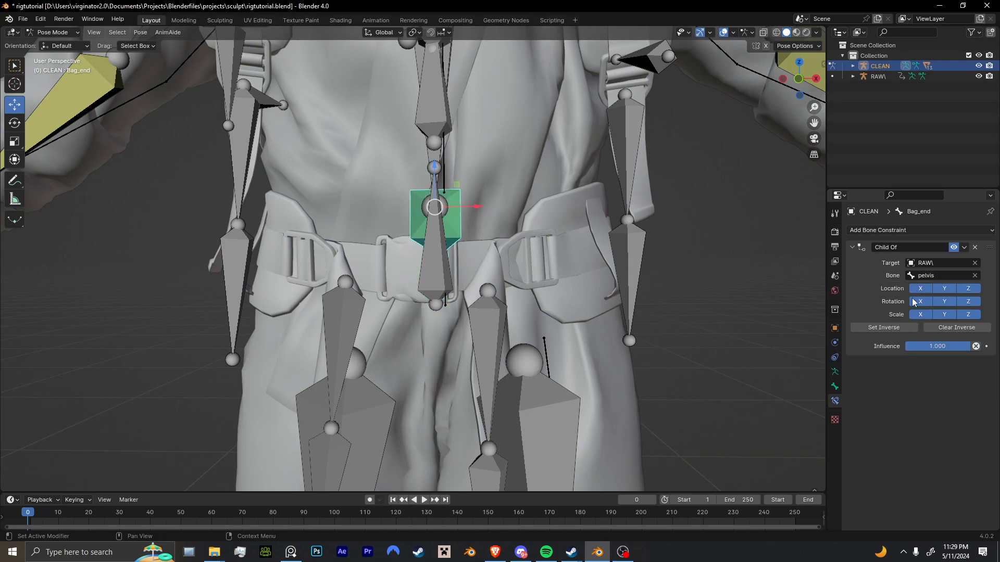
click(889, 331)
Delete the Child Of constraint from the Bag_end bone.
scroll(673, 332, down, 8)
middle_drag(673, 332, 682, 350)
scroll(682, 350, up, 5)
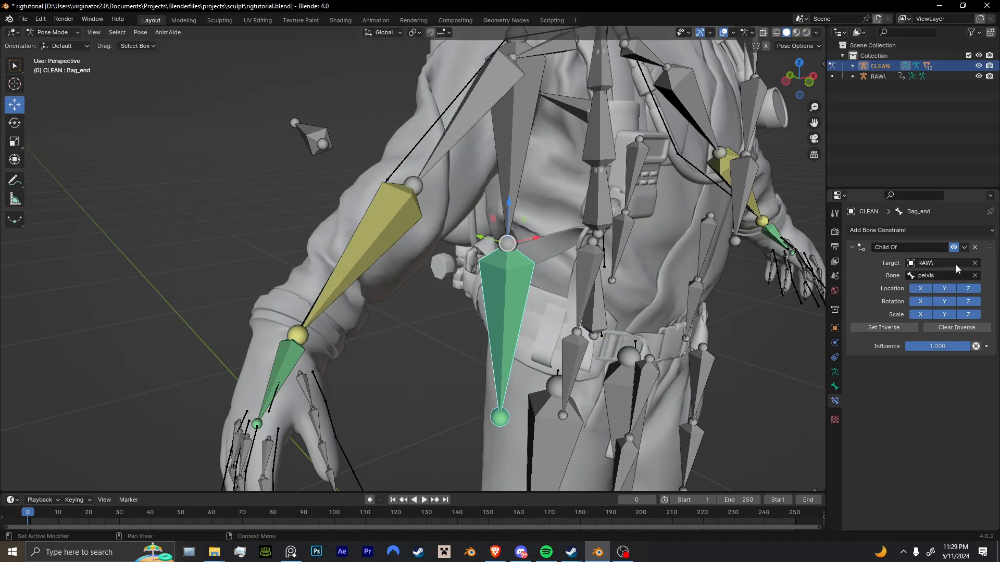
click(975, 248)
Add a Child Of constraint to the Hips bone targeting the pelvis bone of RAW\, and apply Set Inverse.
click(585, 317)
middle_drag(585, 317, 636, 324)
click(860, 229)
click(950, 279)
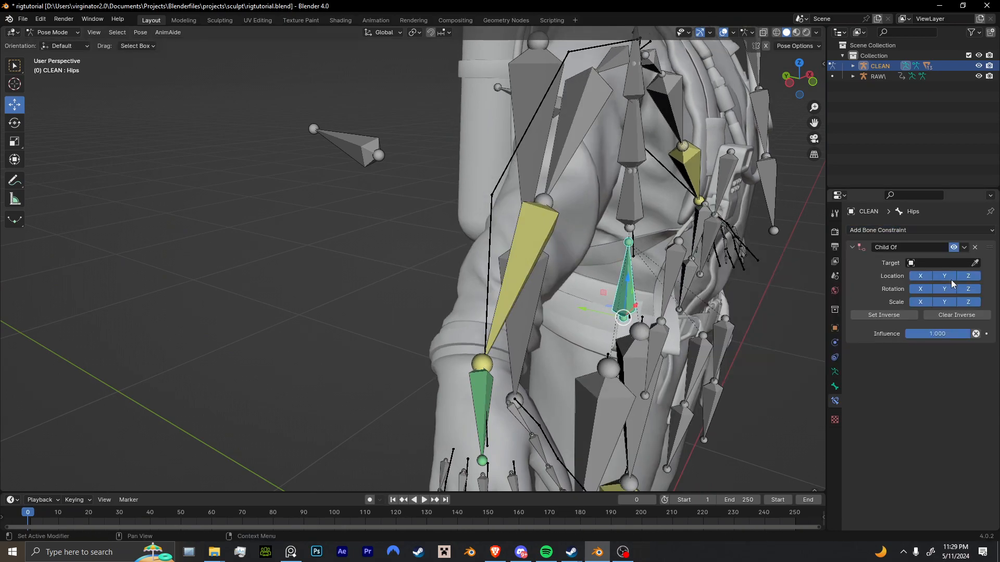
click(941, 265)
click(929, 273)
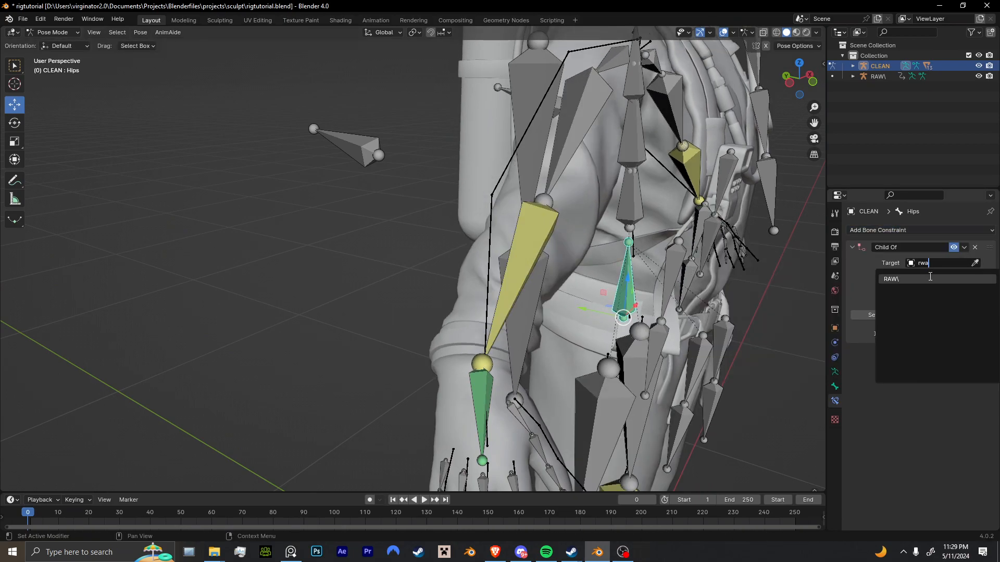
click(932, 275)
click(914, 291)
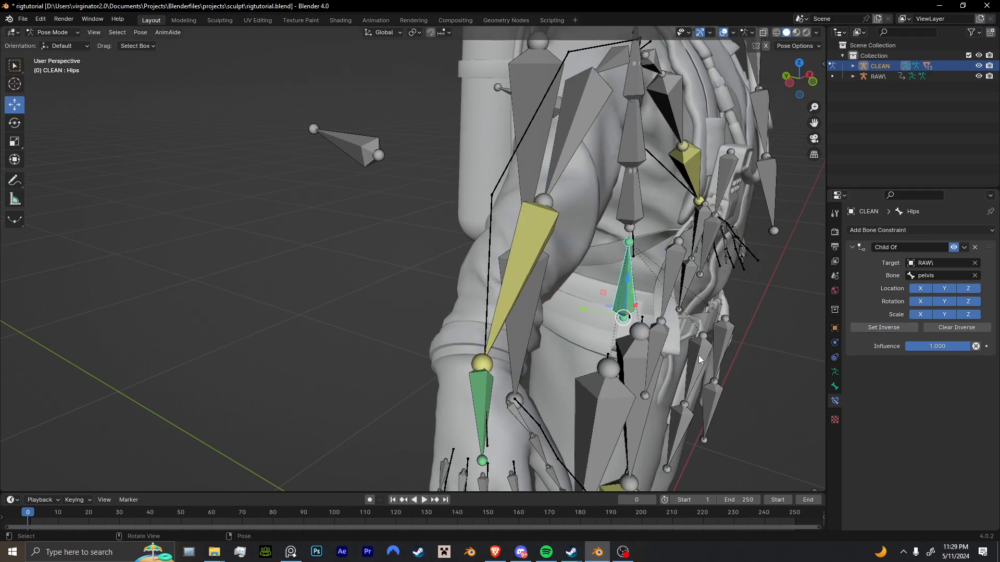
Return the CLEAN rig to Object Mode, and save the file.
scroll(745, 354, down, 8)
key(ctrl+Tab)
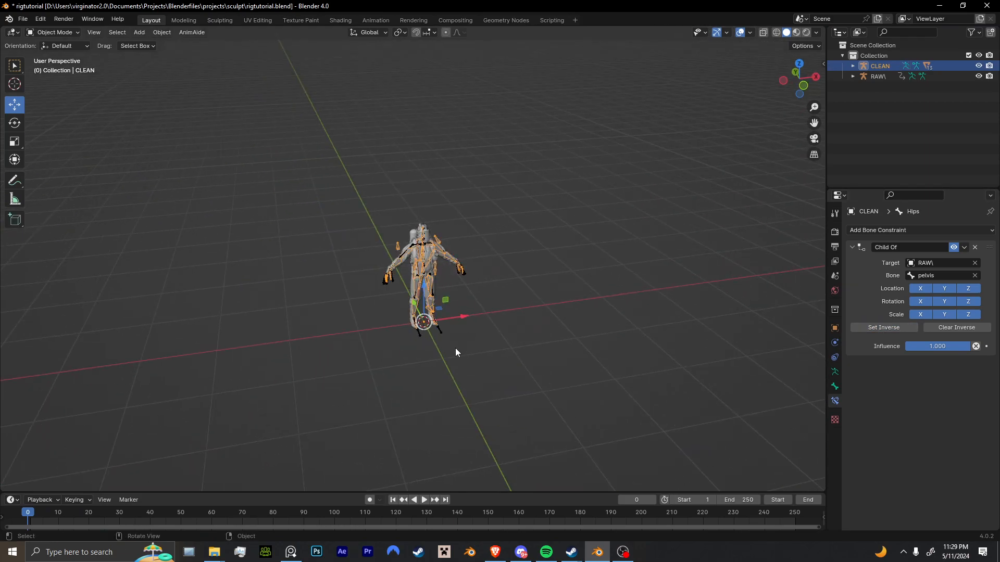
key(ctrl+s)
Set the RAW\ armature to Pose Position, and play the animation to inspect how the CLEAN rig follows it.
click(446, 340)
key(space)
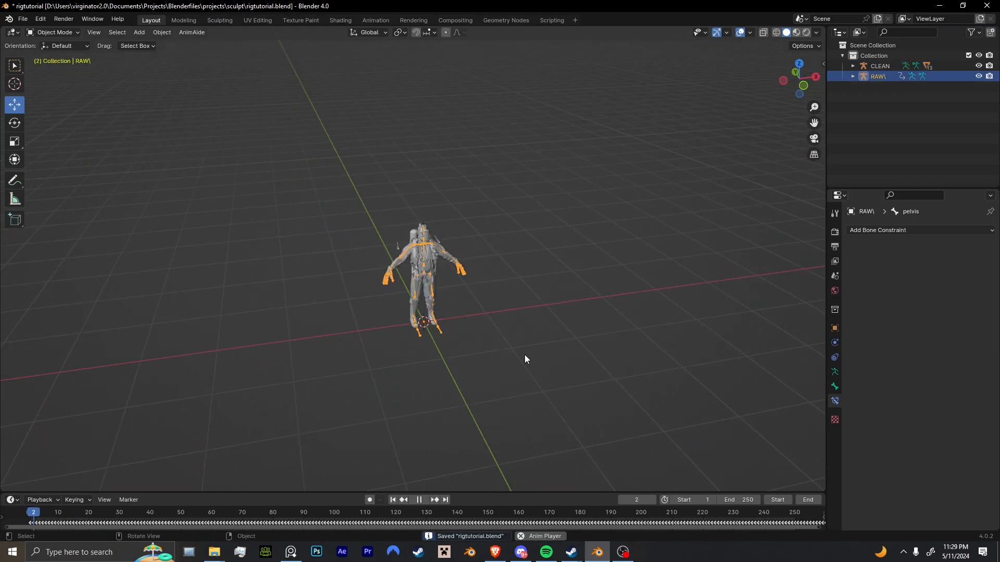
click(835, 372)
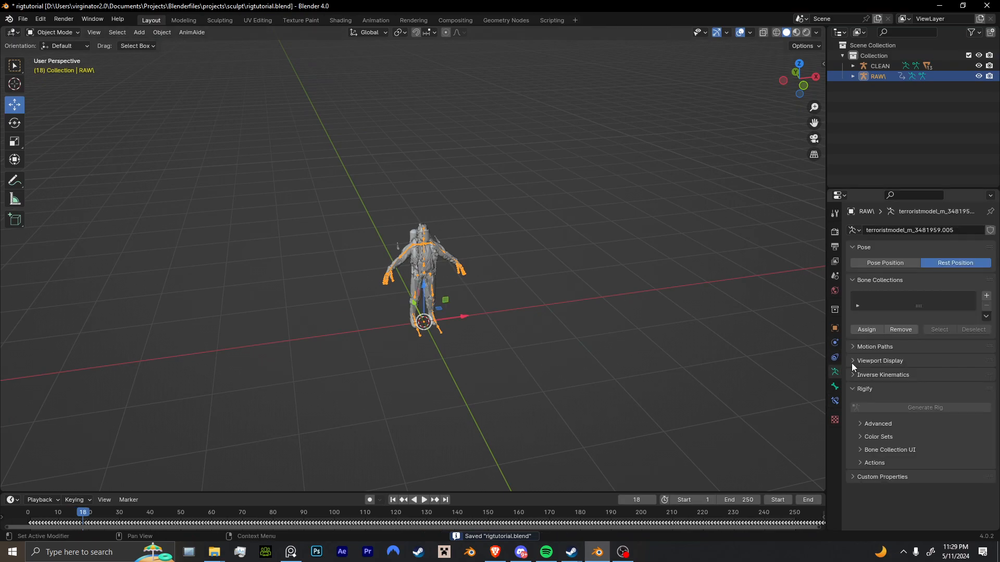
shift+middle_drag(745, 319, 519, 329)
scroll(519, 329, up, 3)
middle_drag(654, 347, 481, 319)
scroll(486, 318, up, 3)
scroll(490, 318, up, 5)
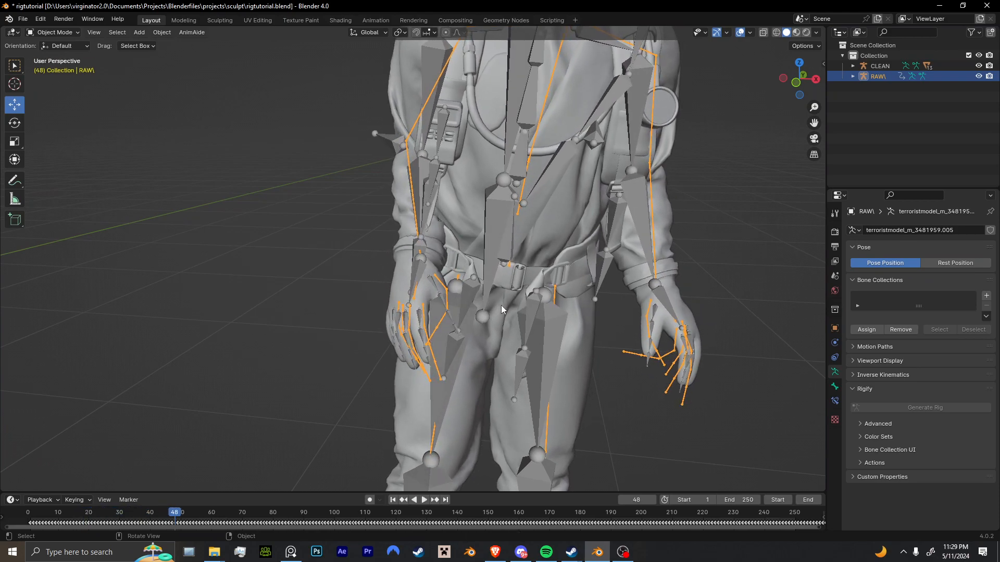
Hide the RAW\ armature, and play the retargeted animation on the hazmat character.
scroll(501, 305, down, 6)
middle_drag(501, 308, 424, 338)
key(space)
scroll(433, 342, up, 4)
key(space)
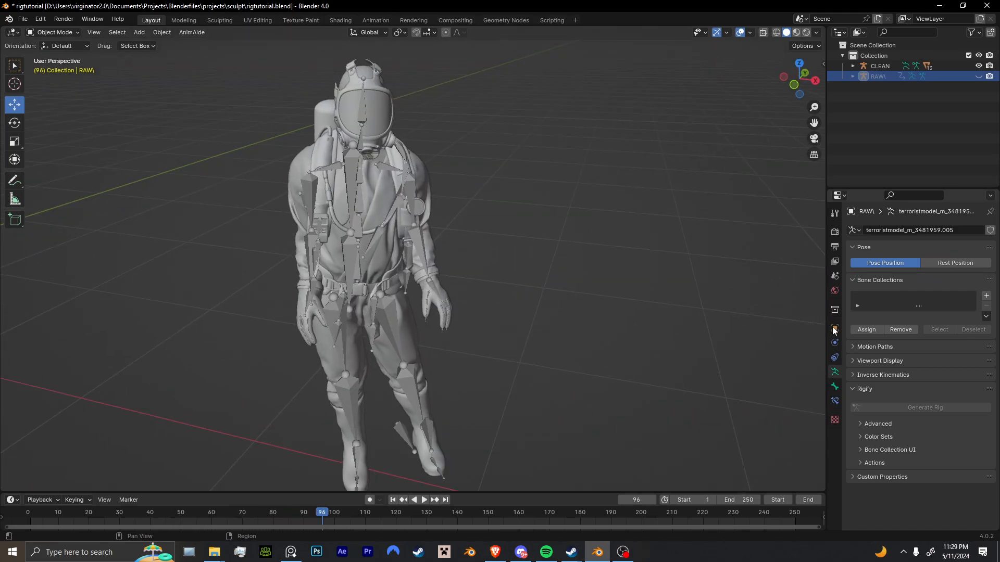
Set the scene's output frame rate to 60 fps.
click(836, 234)
click(833, 256)
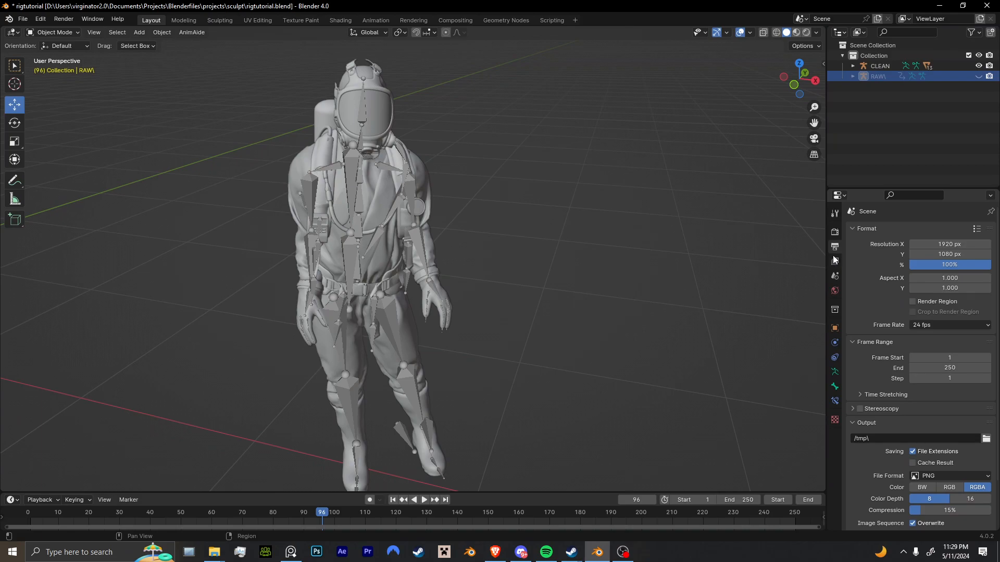
click(949, 325)
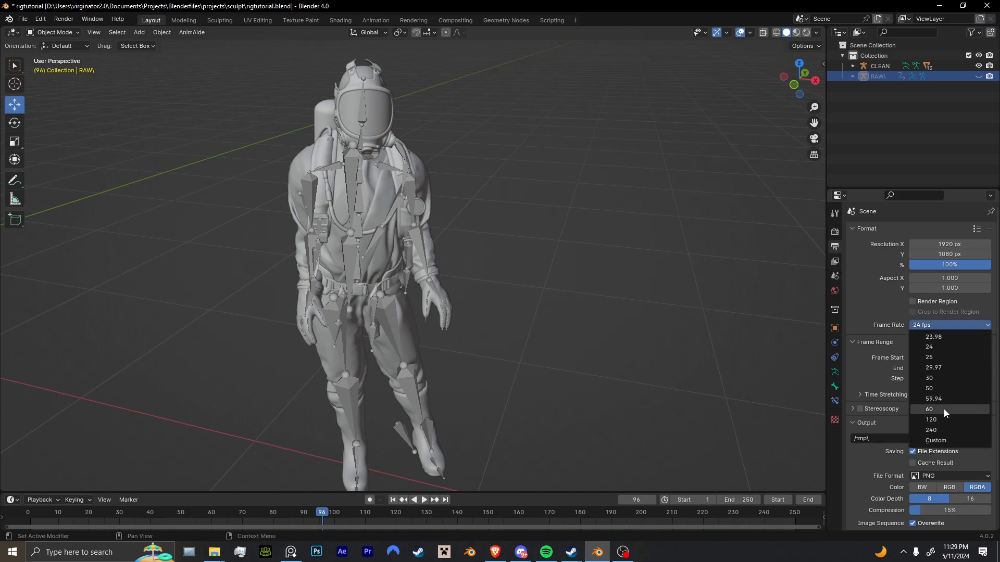
click(944, 409)
click(835, 232)
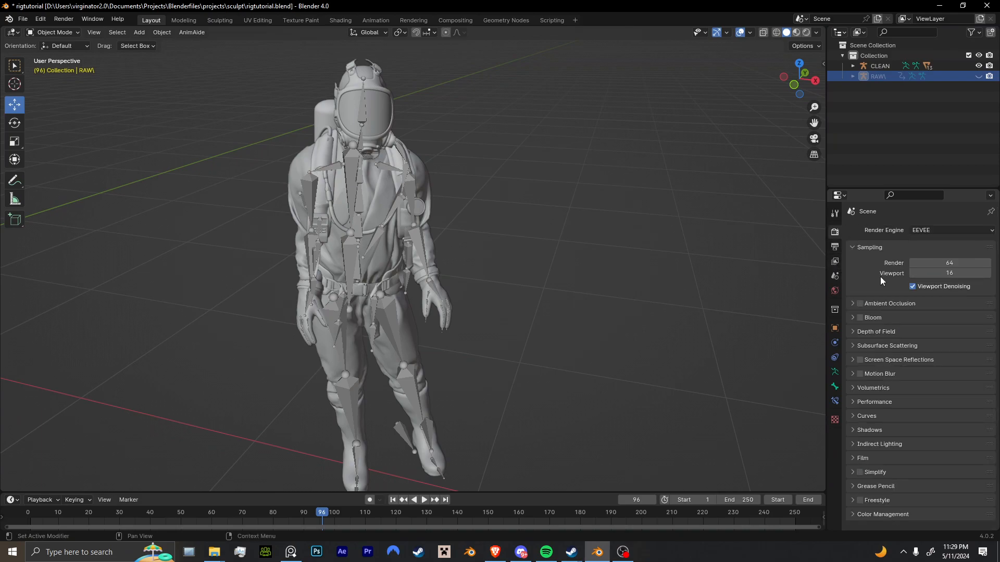
Set the animation's end frame to 1169 during playback, and stop the playback.
key(space)
drag(745, 502, 990, 502)
key(space)
Select the CLEAN rig's R_hand bone in Pose Mode, and scrub the timeline back to frame 0.
click(314, 295)
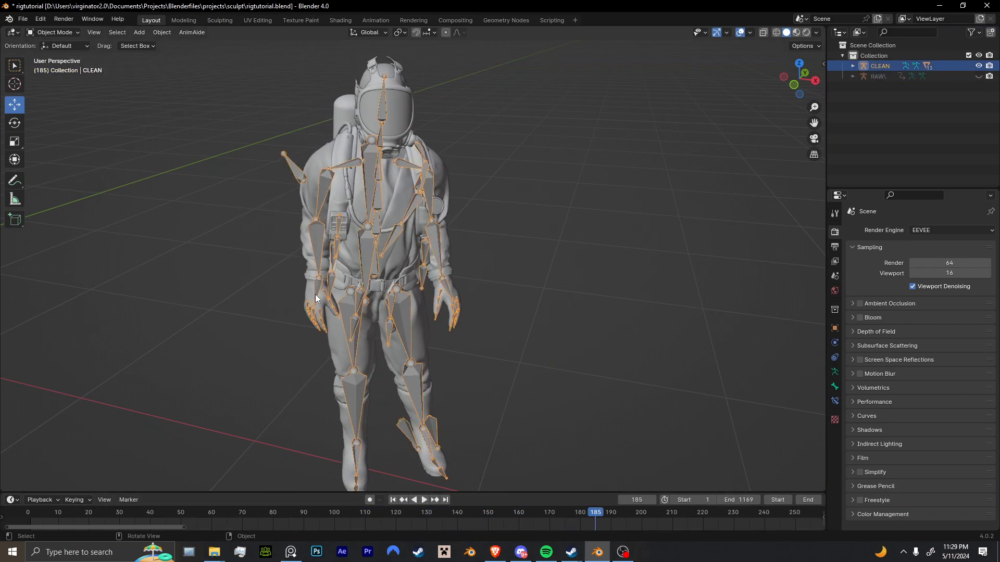
key(ctrl+Tab)
click(315, 295)
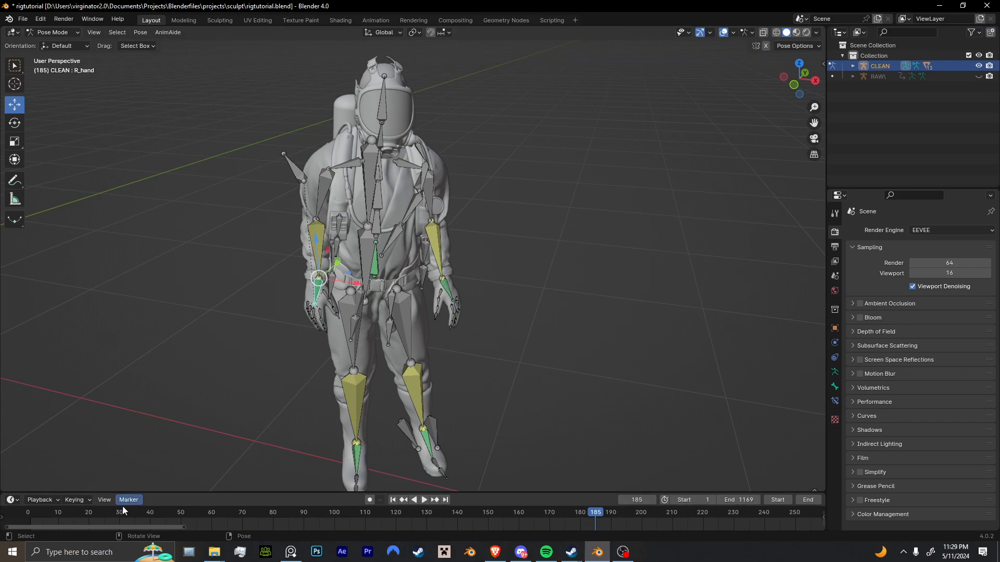
drag(130, 513, 793, 511)
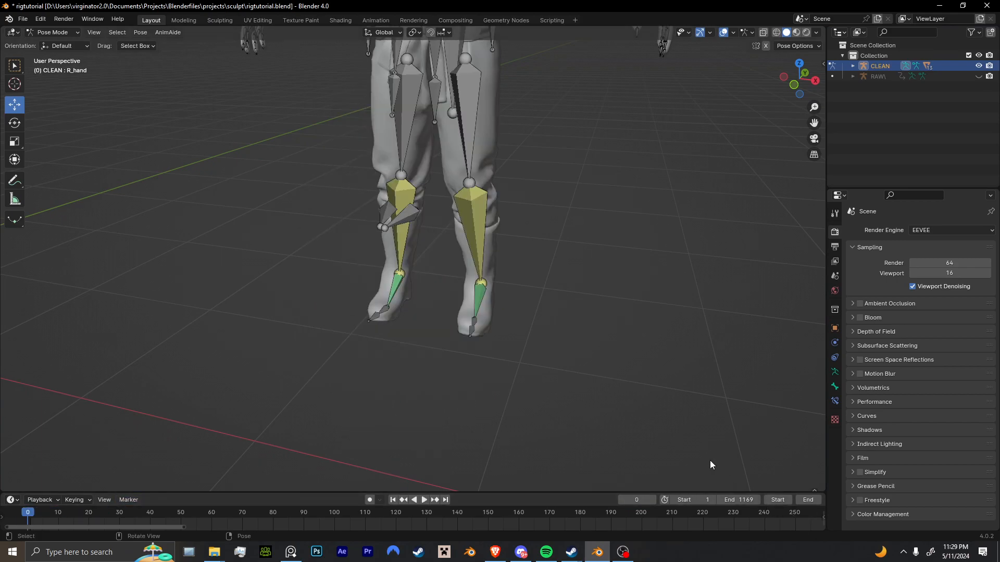
Play forward to frame 14, and move and rotate the R_hand bone so the hand hangs beside the hip.
key(space)
scroll(502, 372, down, 5)
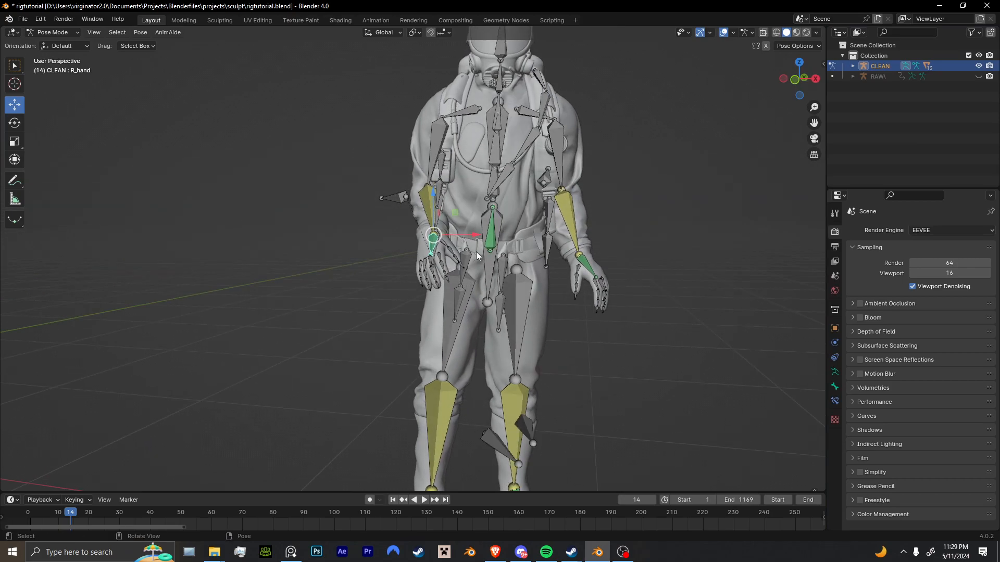
key(r)
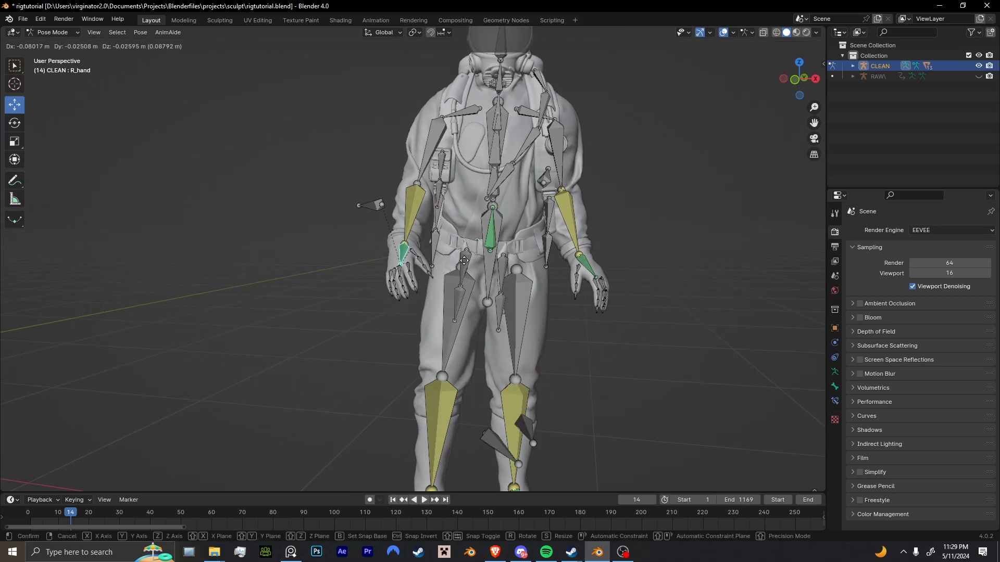
click(374, 201)
click(16, 125)
middle_drag(328, 234, 432, 262)
key(r)
click(612, 257)
key(g)
click(595, 270)
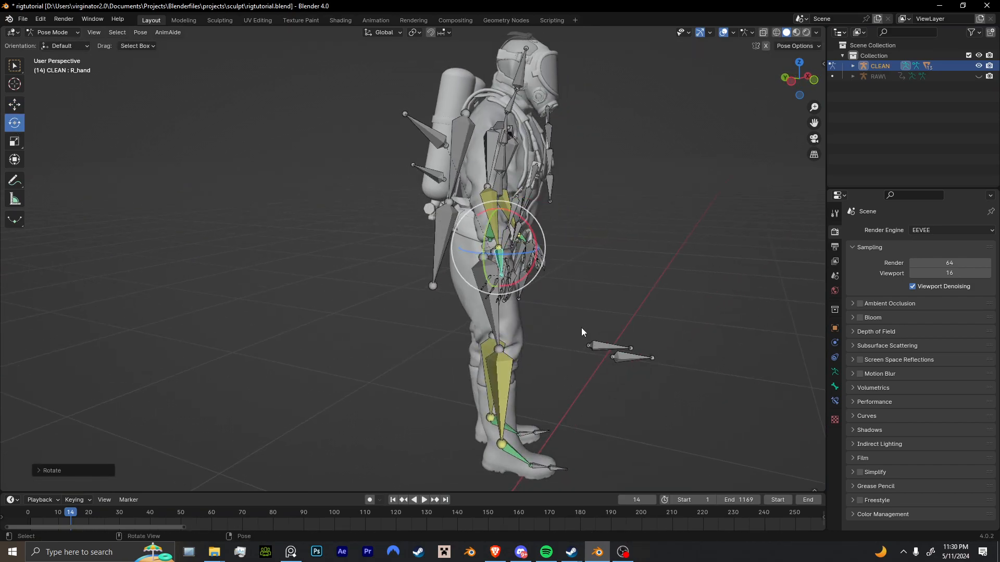
Select the Hips bone and move it to rebalance the body over the legs.
middle_drag(512, 303, 484, 263)
click(472, 249)
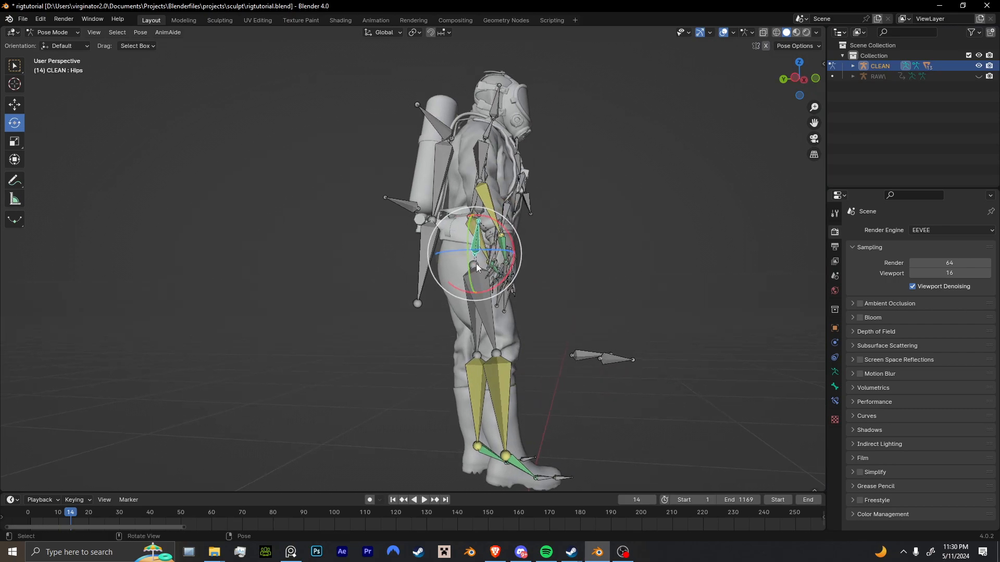
scroll(475, 261, down, 3)
key(g)
click(495, 264)
middle_drag(494, 264, 522, 311)
Move the foot bones to place the feet in a more natural standing stance.
click(448, 411)
middle_drag(448, 410, 432, 404)
key(g)
click(420, 406)
key(g)
click(484, 407)
click(446, 410)
key(g)
click(512, 414)
Rotate the foot bones, turning the first about the Z axis, to adjust the direction the feet point.
mouse_move(514, 414)
middle_down()
mouse_move(505, 378)
mouse_move(530, 416)
middle_up()
click(501, 414)
key(r)
key(z)
click(578, 407)
click(439, 414)
middle_drag(440, 413, 446, 449)
key(r)
key(r)
click(433, 416)
Move and rotate the Hips bone from several view angles to centre the torso above the feet.
click(469, 266)
middle_drag(469, 266, 553, 269)
key(g)
click(501, 274)
click(472, 266)
middle_drag(472, 267, 390, 230)
key(g)
click(458, 339)
key(r)
click(516, 276)
Move the R.IKcontrolarm bone to correct the direction of the right elbow.
click(382, 215)
key(g)
click(407, 212)
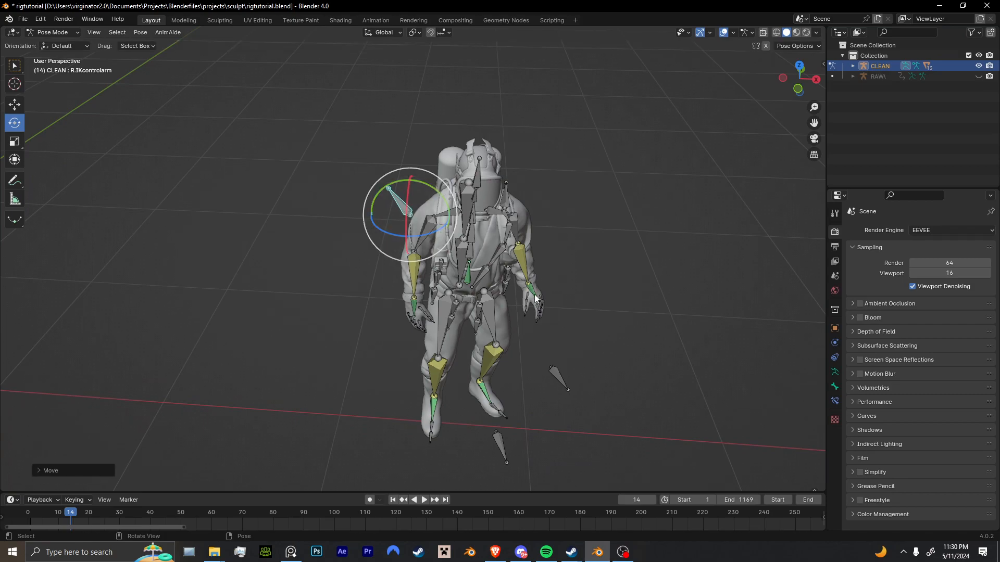
Rotate and move the L_hand bone so the left arm hangs naturally beside the body.
click(534, 294)
key(r)
click(545, 250)
middle_drag(545, 250, 469, 305)
key(g)
click(458, 309)
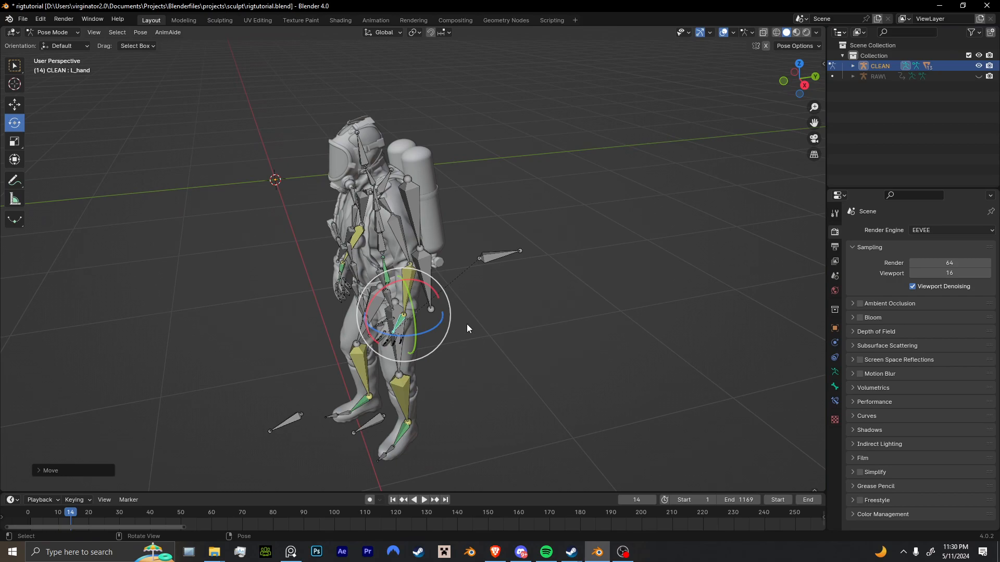
Move the L.IKcontrolarm bone behind the left arm to correct the elbow's direction.
click(487, 253)
middle_drag(488, 253, 487, 195)
scroll(480, 199, up, 1)
scroll(489, 196, up, 2)
key(g)
click(550, 222)
middle_drag(550, 221, 505, 255)
scroll(470, 301, up, 3)
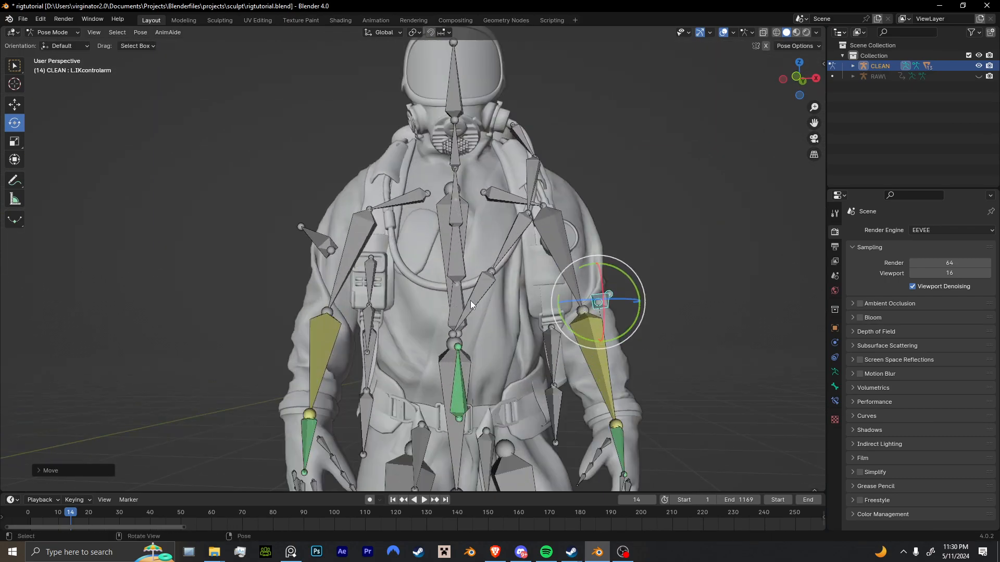
Select the Spine1 bone and rotate it freely to turn the upper torso.
click(447, 255)
click(458, 265)
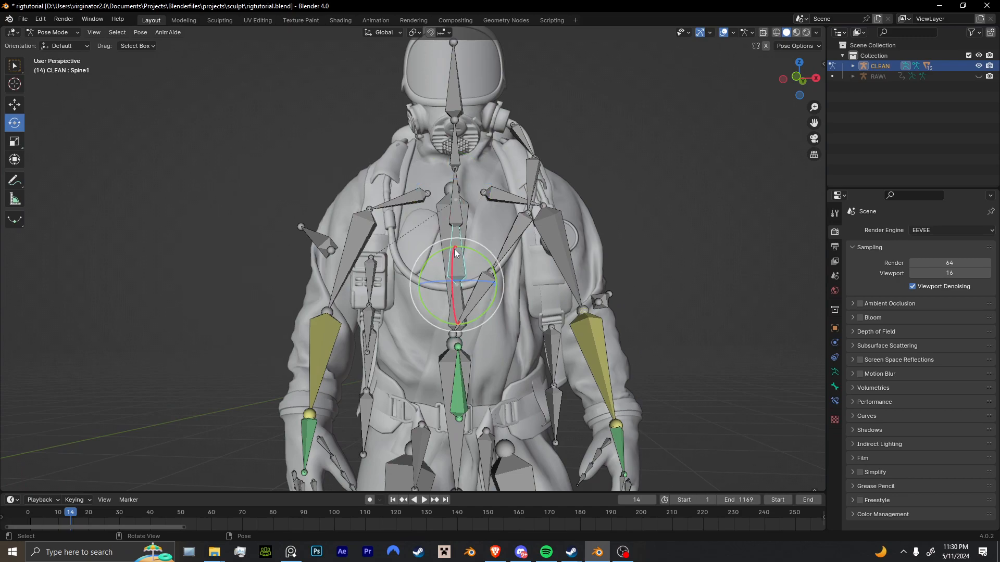
drag(476, 269, 468, 286)
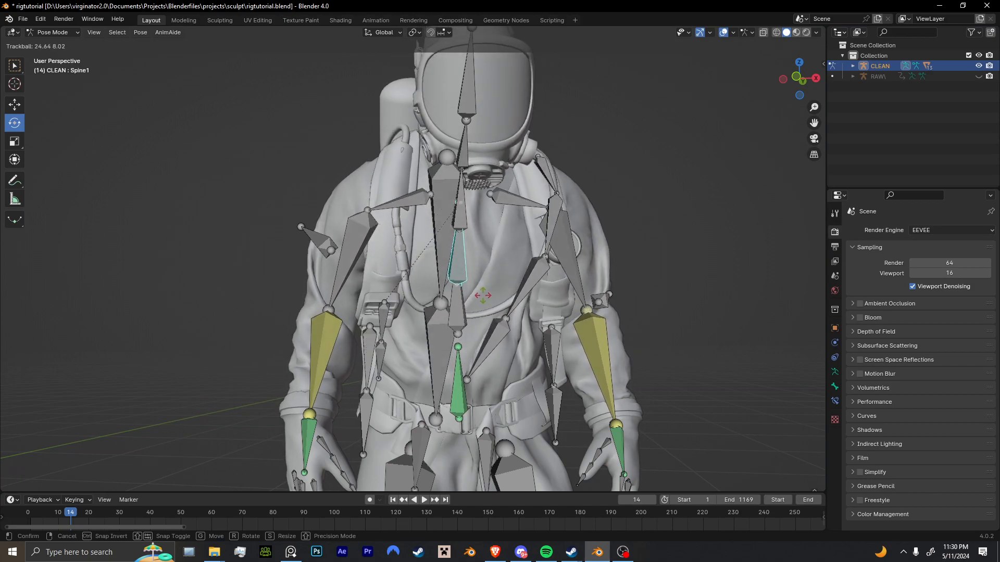
Play the adjusted animation in Object Mode, and rewind the timeline to frame 0.
key(space)
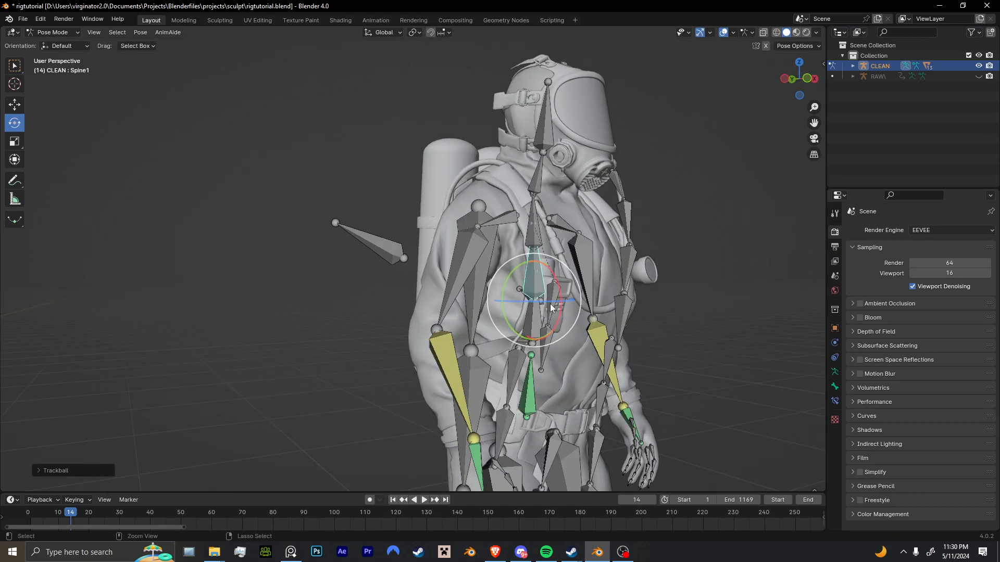
shift+middle_drag(548, 303, 511, 301)
key(ctrl+Tab)
scroll(533, 288, down, 2)
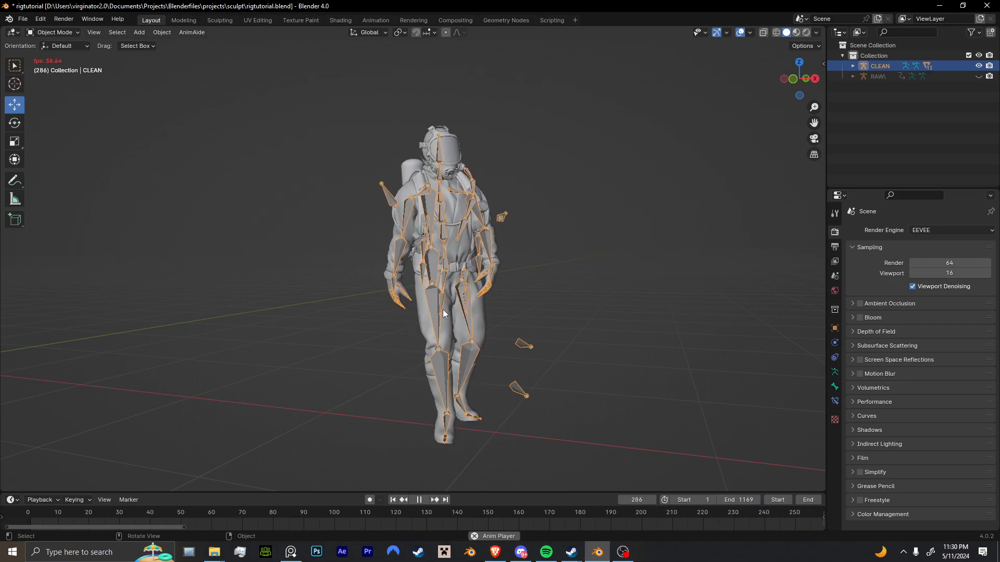
drag(96, 516, 8, 514)
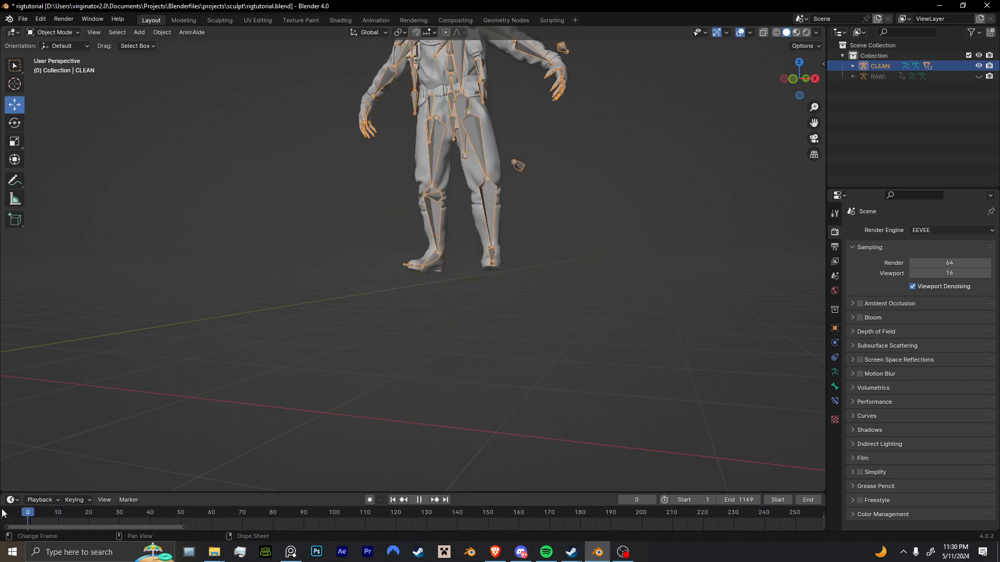
Advance to frame 6, enable auto keying, and insert a keyframe on all bones in Pose Mode.
key(space)
key(space)
key(ctrl+Tab)
middle_drag(457, 286, 467, 288)
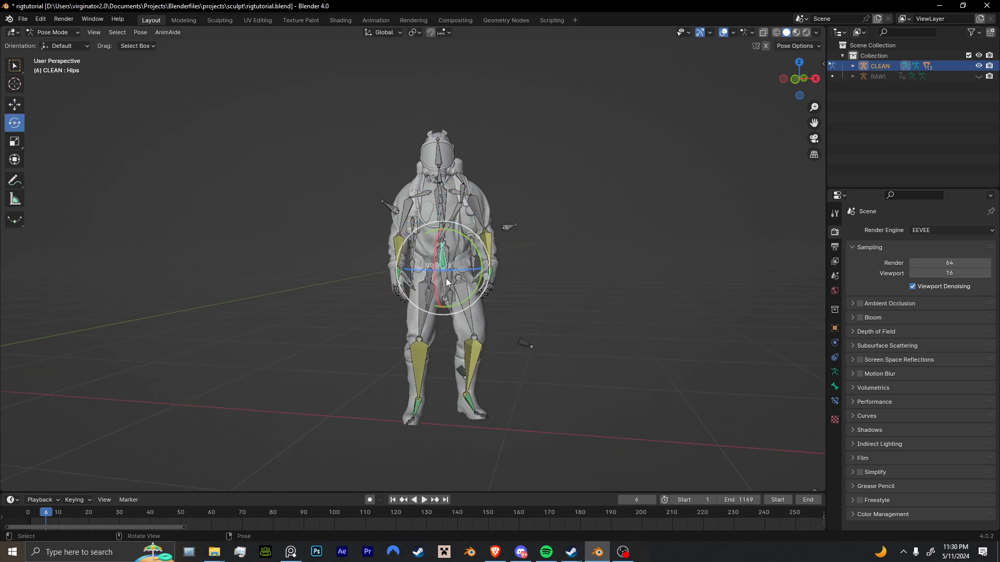
key(a)
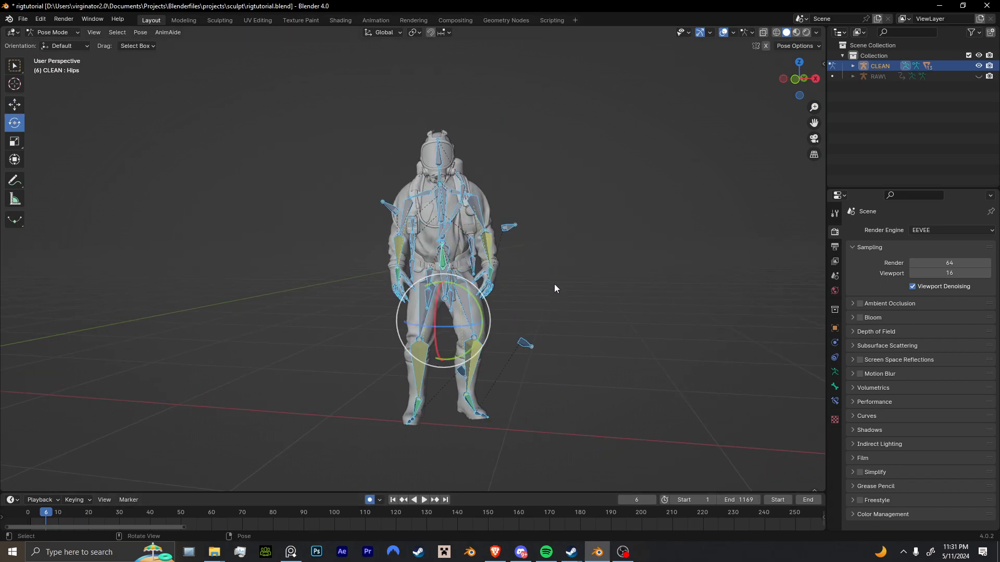
key(i)
click(540, 313)
Play forward to frame 75, and move the Hips bone slightly to key a corrected position.
key(space)
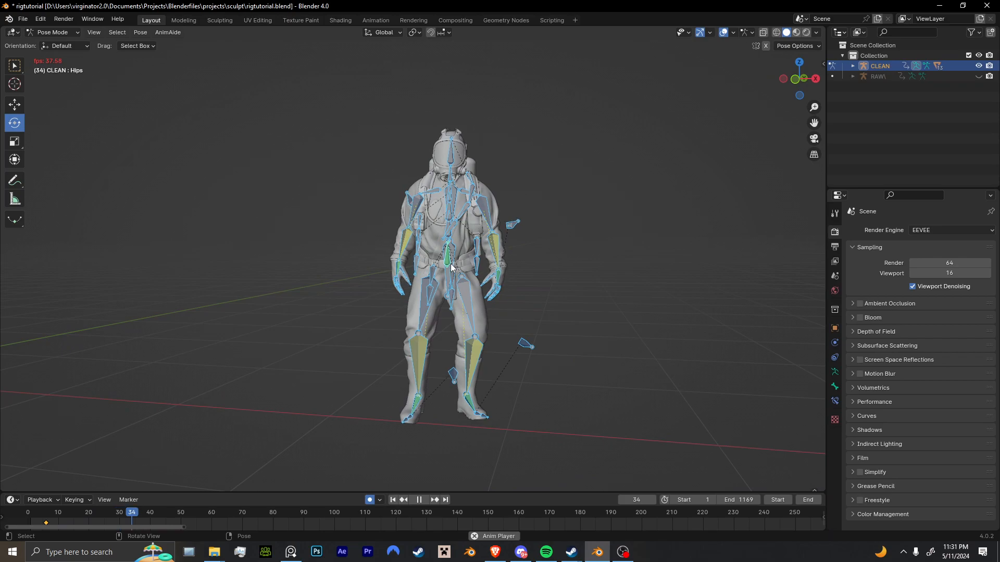
key(space)
click(430, 269)
key(g)
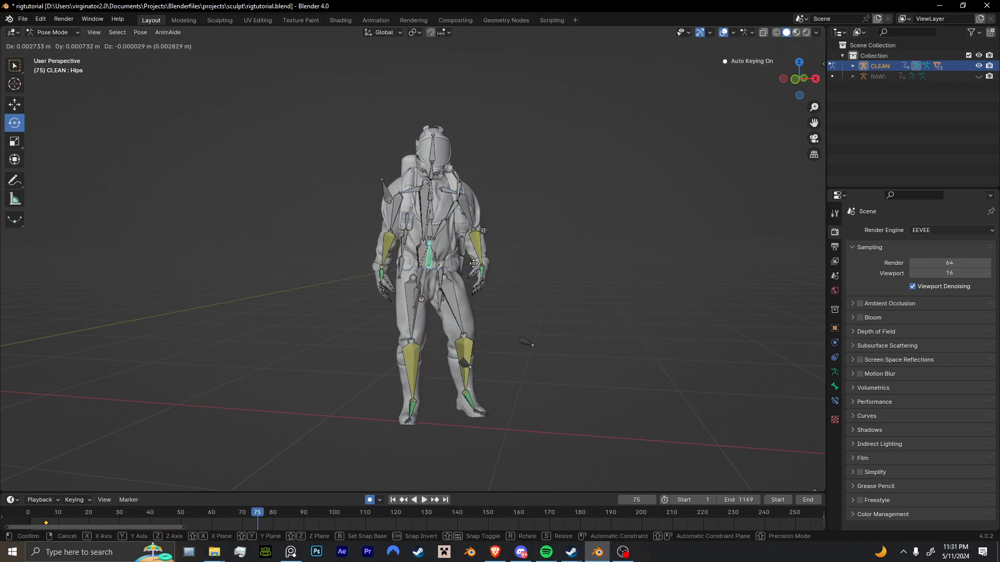
click(480, 270)
Advance to frame 91, and move and rotate the Hips bone to key the corrected pose.
key(space)
Rotate the Hips bone at about frames 110 and 131 to key further corrections.
key(space)
key(g)
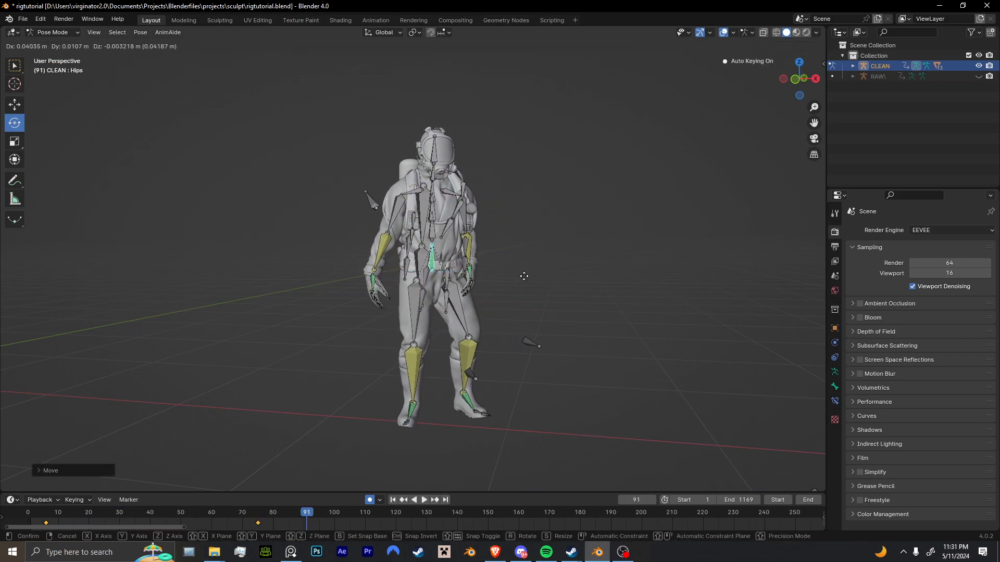
click(526, 274)
key(r)
click(528, 272)
key(space)
Play forward to frame 191, and move the Hips bone to key its corrected position.
key(space)
key(r)
click(529, 268)
key(space)
key(space)
key(r)
click(531, 267)
key(space)
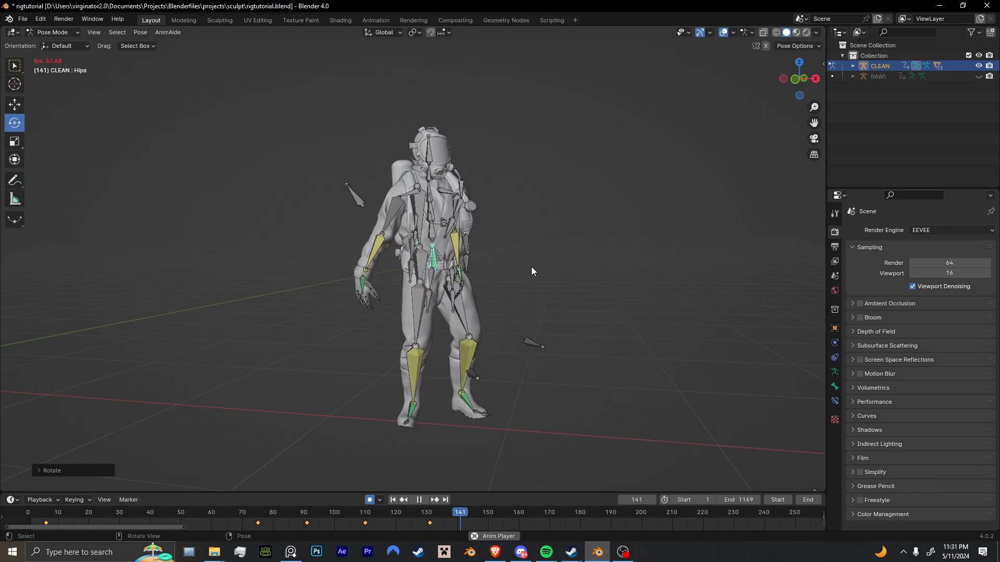
key(g)
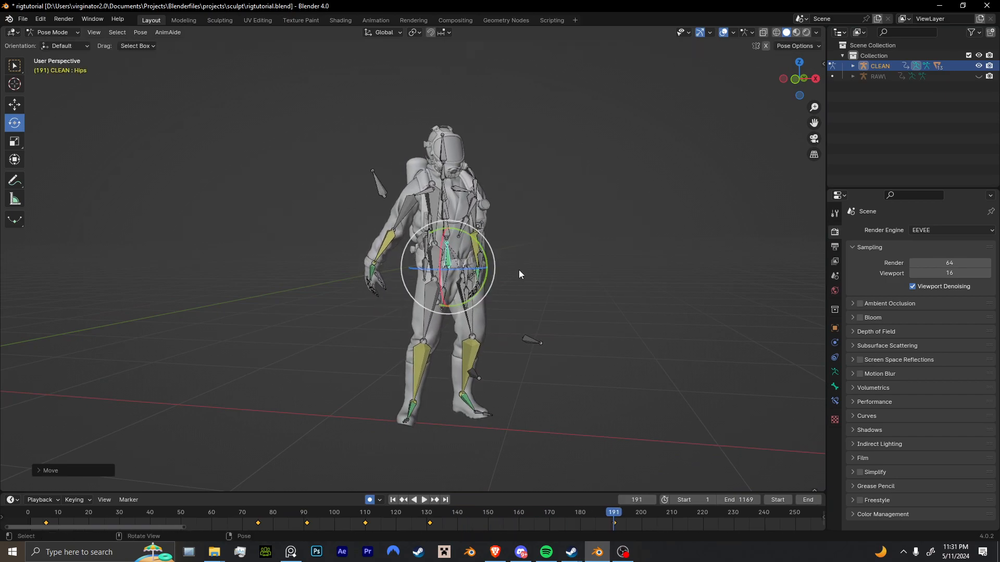
click(500, 281)
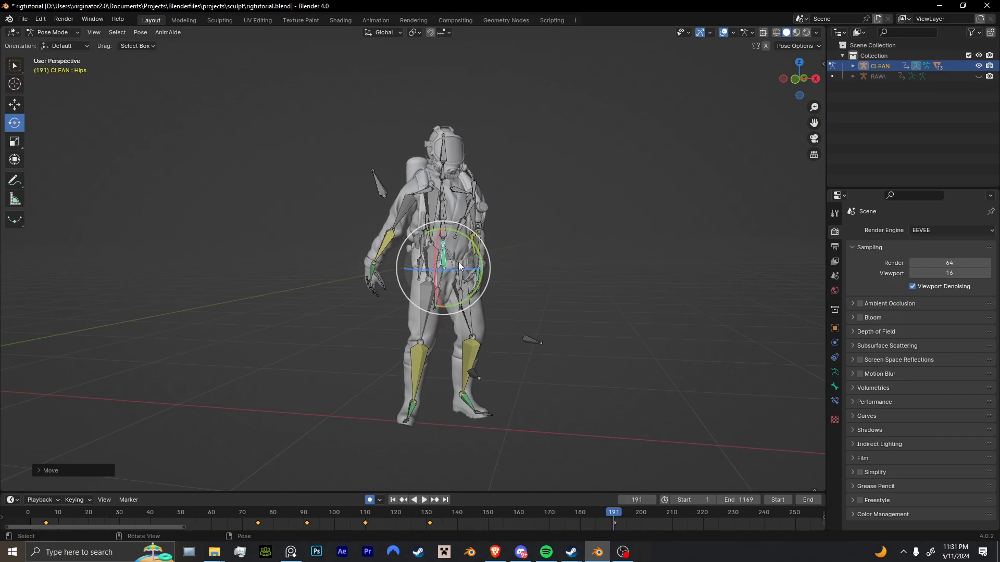
Advance to frame 213, and move and rotate the Hips bone to key a corrected body pose.
key(space)
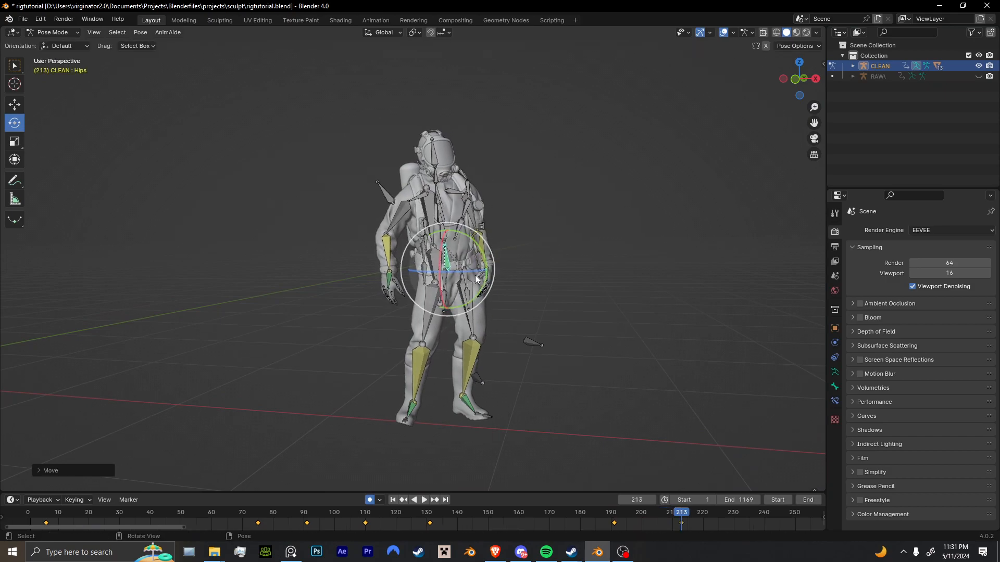
key(r)
click(523, 286)
key(g)
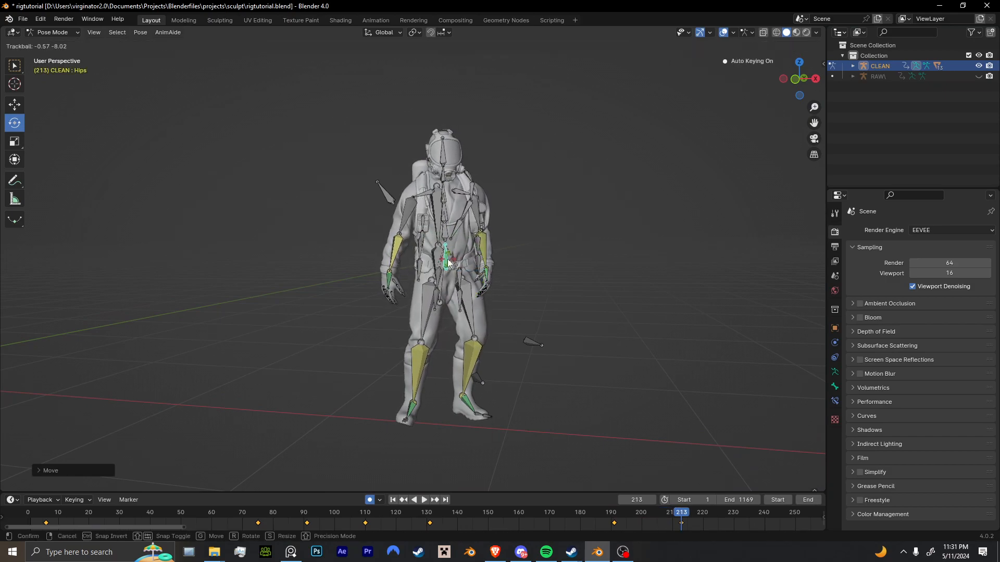
click(527, 266)
key(r)
click(520, 277)
Move the Hips bone at frame 276, and select the R_hand bone.
key(space)
key(space)
middle_drag(524, 289, 543, 305)
key(g)
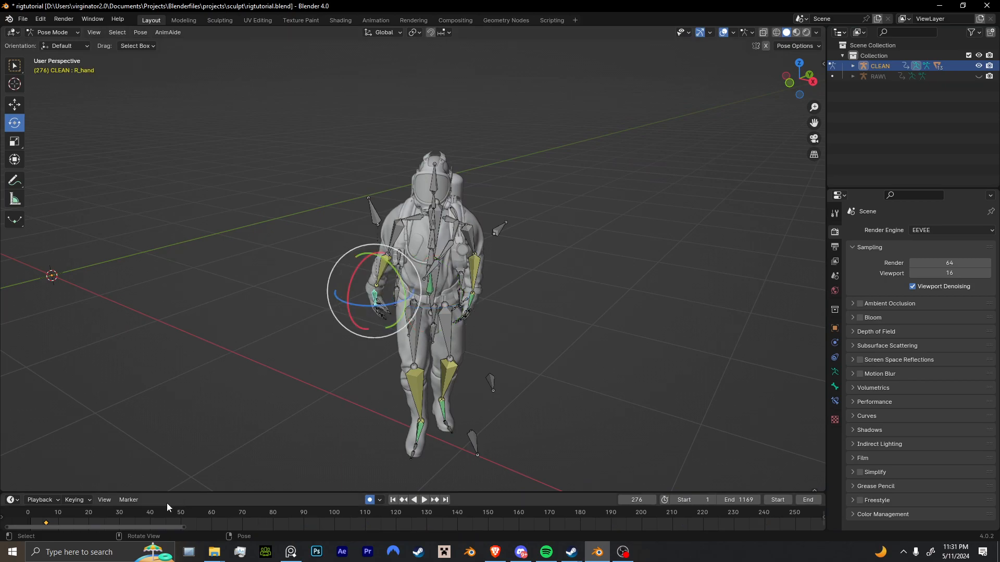
Go to frame 56, and move and rotate the R_hand bone to key its corrected pose beside the body.
click(138, 516)
key(space)
key(space)
middle_drag(136, 436, 508, 412)
key(space)
key(g)
click(416, 430)
key(g)
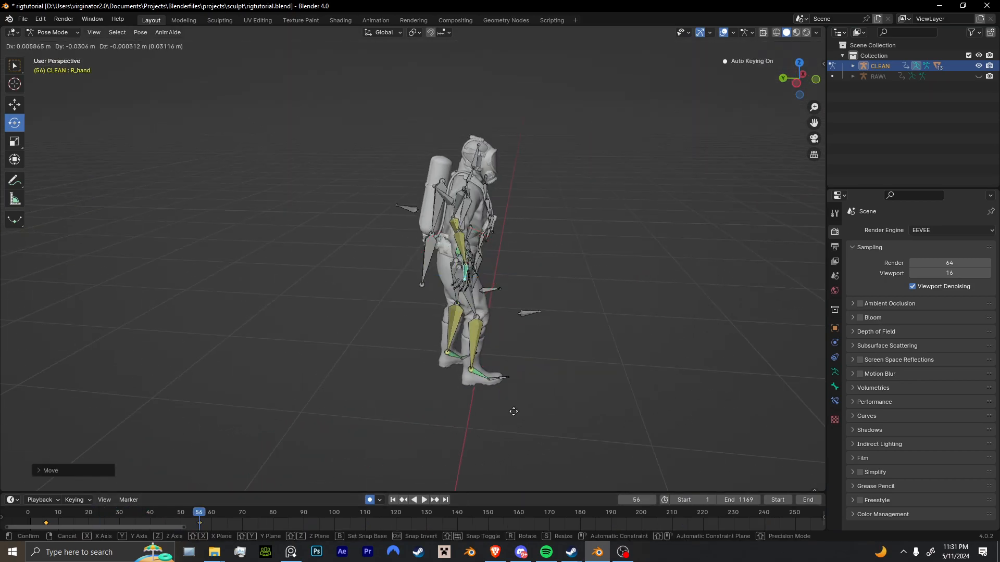
key(r)
click(548, 357)
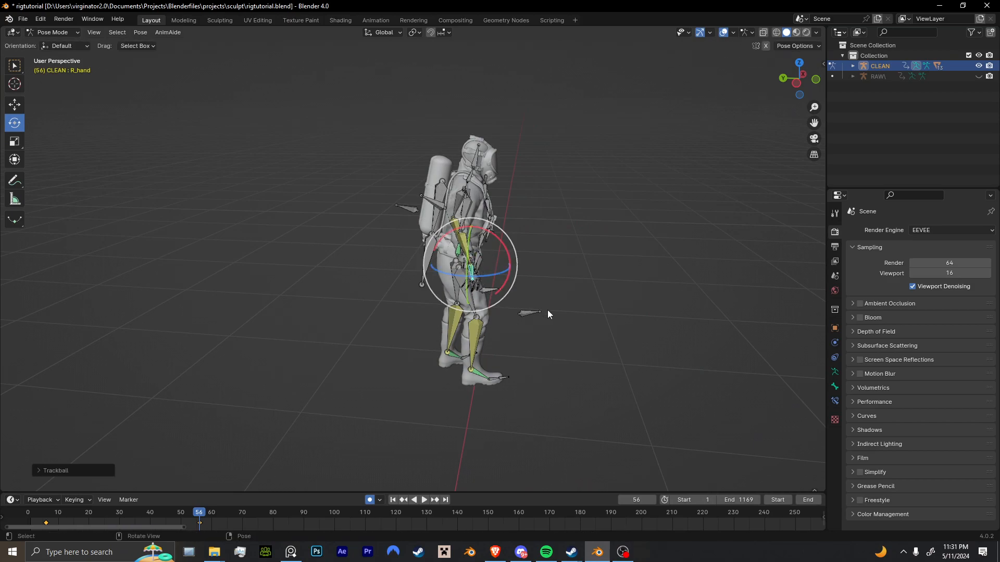
key(r)
click(551, 310)
Advance to about frame 81, and move the R_hand bone to key its corrected position.
key(space)
Move and rotate the R_hand bone at about frame 108 to key a correction, and resume playback.
key(space)
middle_drag(540, 355, 449, 342)
key(g)
click(519, 316)
key(space)
key(space)
key(g)
key(r)
click(472, 351)
Stop at about frame 142, and move and rotate the R_hand bone to key its corrected pose.
key(space)
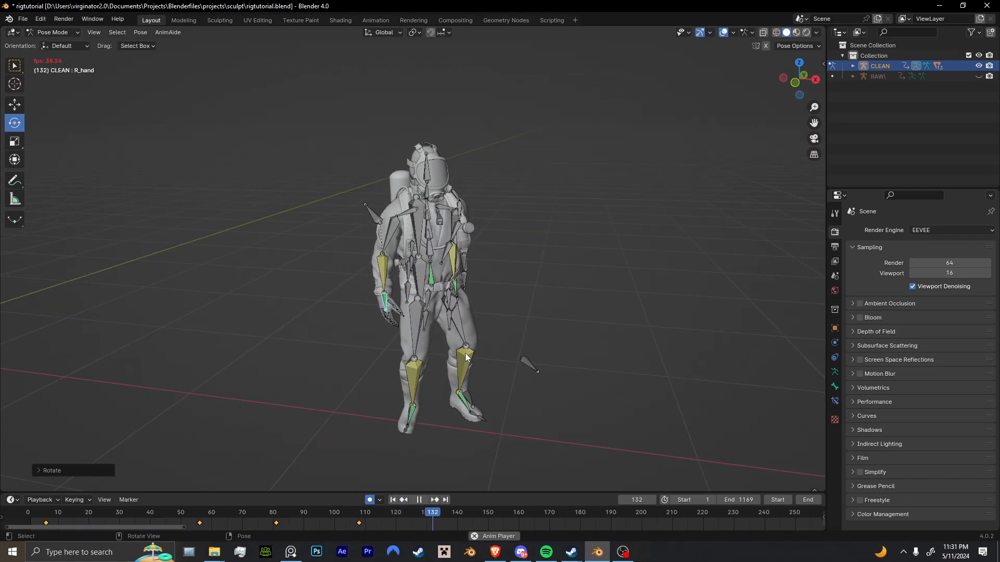
Advance to about frame 169, and move and rotate the R_hand bone to key a correction beside the body.
key(space)
key(g)
key(r)
key(r)
click(423, 329)
middle_drag(424, 330, 483, 356)
Move and rotate the R_hand bone at about frame 189 to key its corrected pose.
key(space)
Advance to frame 209, and reposition and rotate the R_hand bone to key its corrected pose.
key(space)
key(g)
click(459, 385)
key(g)
click(430, 359)
key(r)
click(452, 358)
key(space)
key(space)
key(g)
click(495, 354)
key(r)
click(475, 315)
middle_drag(473, 314, 439, 318)
scroll(437, 318, down, 1)
key(space)
key(space)
key(g)
click(428, 313)
key(r)
click(440, 309)
key(r)
click(427, 306)
Select the R.IKcontrolarm bone behind the right arm, and move it at frame 209 to key the elbow direction.
click(397, 218)
middle_drag(435, 258, 443, 292)
scroll(442, 292, up, 4)
key(g)
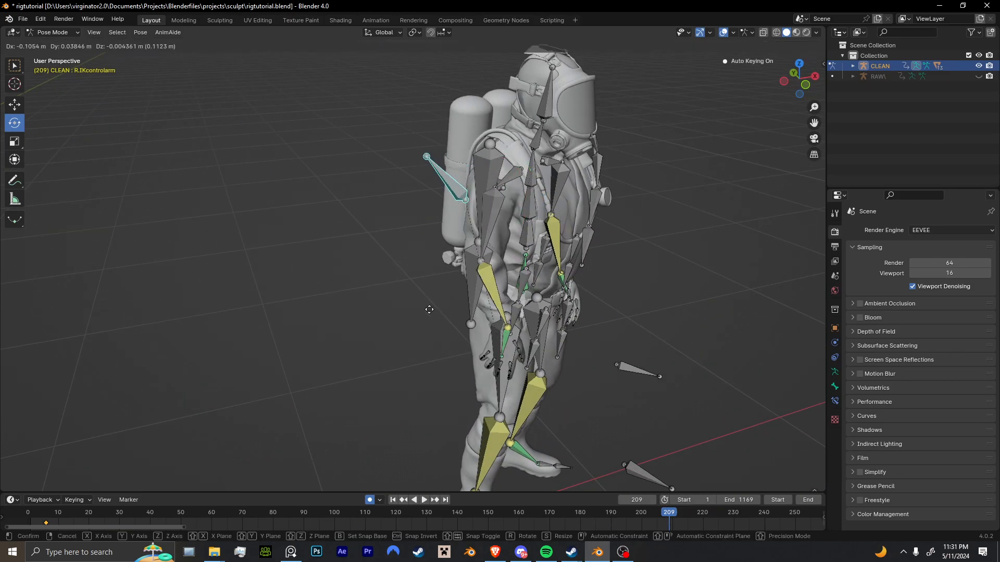
click(353, 340)
scroll(375, 337, down, 2)
middle_drag(442, 327, 502, 329)
key(g)
click(460, 335)
Go to frame 139, and move the R.IKcontrolarm bone to key its corrected position.
drag(492, 511, 454, 509)
middle_drag(458, 360, 384, 355)
key(g)
click(430, 344)
middle_drag(458, 340, 390, 329)
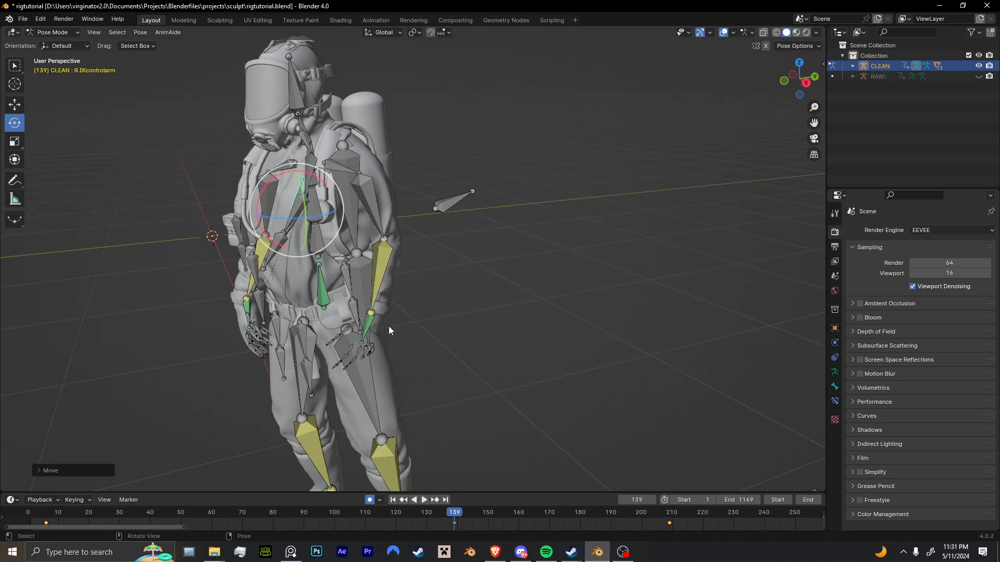
Select the L_hand bone, and move and rotate it at frame 61 to key its corrected pose.
drag(311, 514, 105, 517)
key(space)
middle_drag(250, 396, 382, 364)
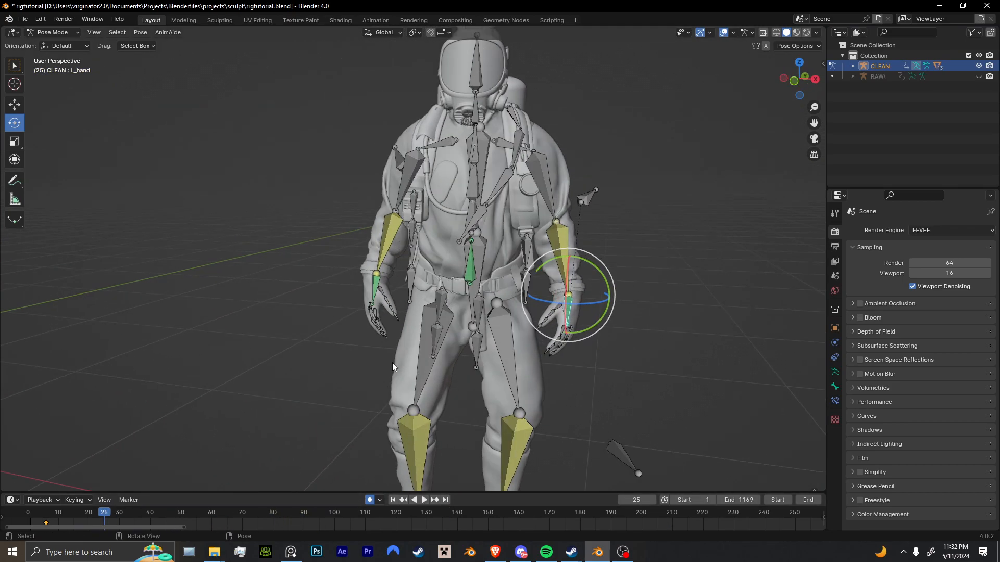
key(r)
click(594, 336)
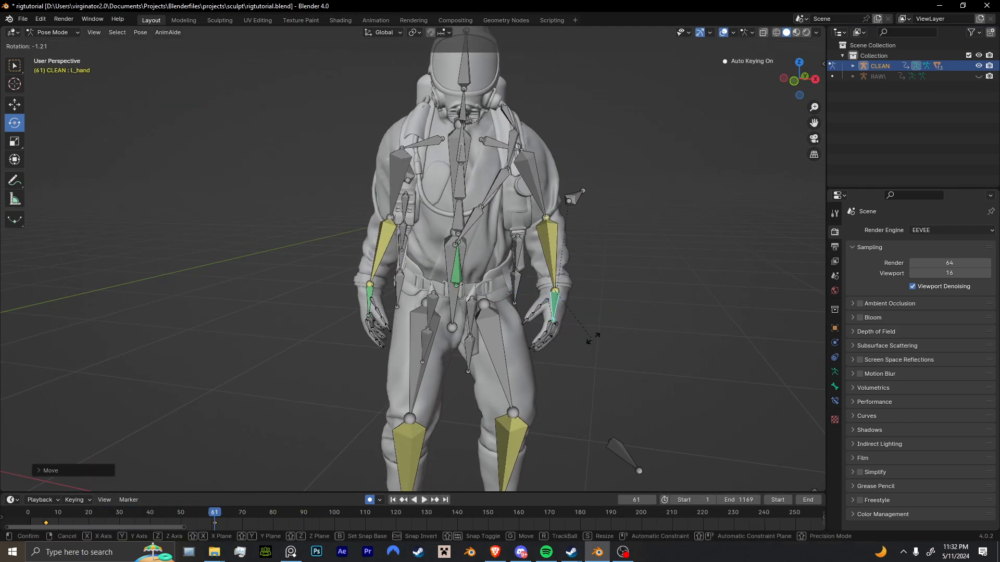
Move and rotate the L_hand bone at about frame 88 and frame 103 to key corrections beside the body.
key(space)
middle_drag(582, 333, 552, 346)
key(space)
key(space)
key(g)
click(550, 345)
key(r)
key(r)
click(541, 338)
key(g)
click(562, 339)
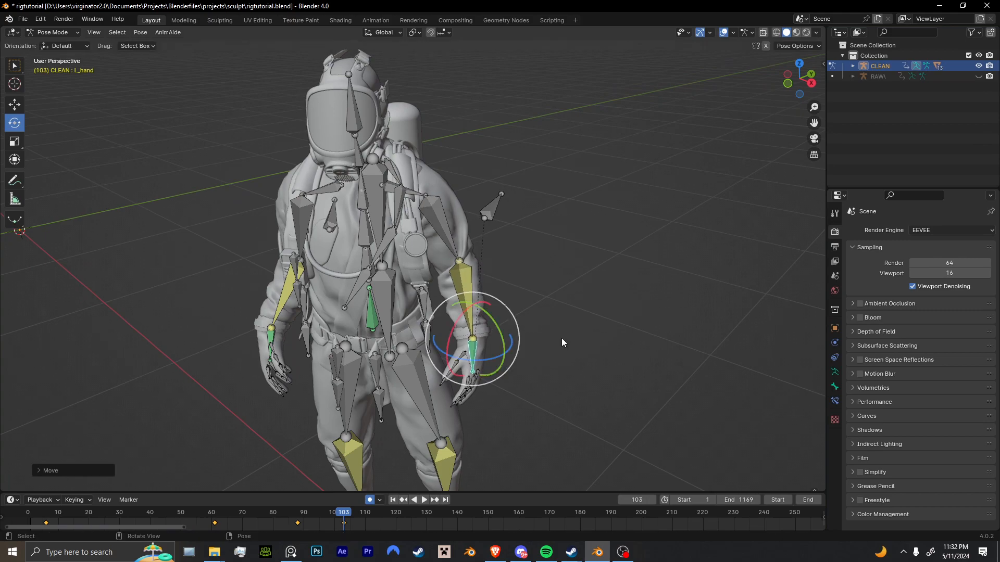
Advance to about frame 132, and rotate the L_hand bone to key its corrected orientation.
key(space)
Move and rotate the L_hand bone at about frame 163 to key its corrected pose.
key(space)
middle_drag(563, 339, 426, 408)
key(r)
click(430, 359)
Advance to about frame 189, and move and rotate the L_hand bone to key a correction.
key(space)
Move the L_hand bone at frame 208, and move and rotate it at frame 232 to key both corrections.
key(space)
middle_drag(448, 358, 488, 341)
key(g)
click(497, 355)
key(r)
click(500, 363)
key(space)
key(space)
key(g)
click(504, 339)
key(r)
click(499, 368)
key(space)
key(space)
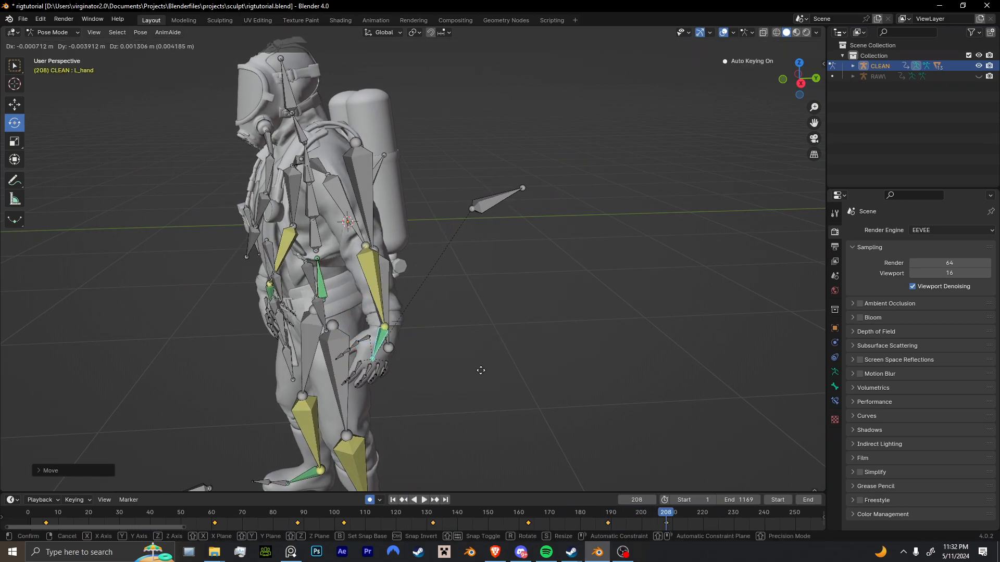
key(space)
key(space)
middle_drag(492, 361, 569, 356)
key(g)
click(530, 364)
key(r)
key(r)
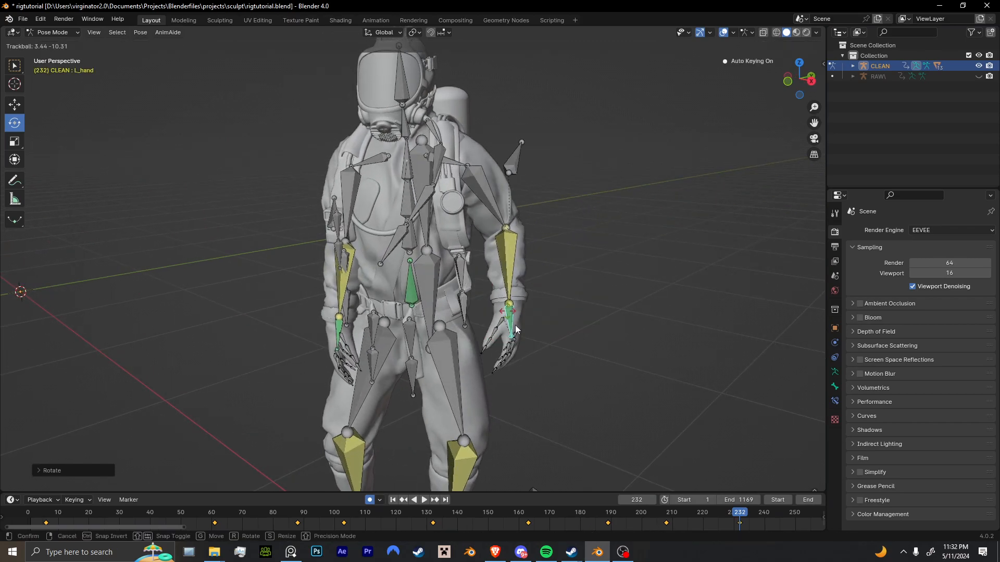
Return to frame 208, and move and rotate the L_hand bone to refine its keyed pose.
click(666, 516)
key(g)
click(567, 359)
key(r)
click(523, 336)
key(r)
key(r)
click(485, 312)
Move and rotate the R_hand bone at about frame 264 to key a correction, and reposition it at frame 226.
key(space)
scroll(533, 301, down, 3)
middle_drag(533, 301, 561, 305)
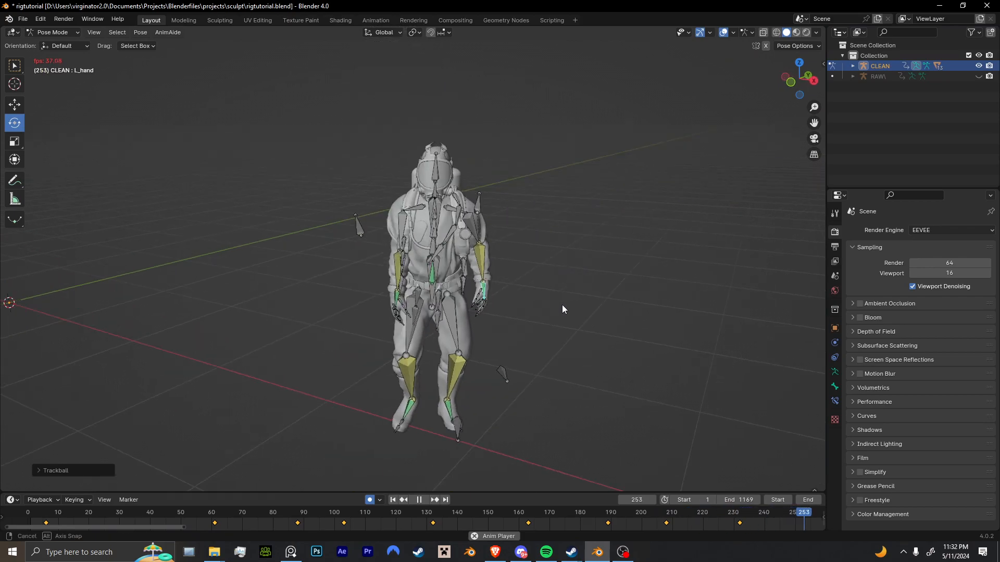
scroll(561, 305, up, 2)
key(space)
click(410, 327)
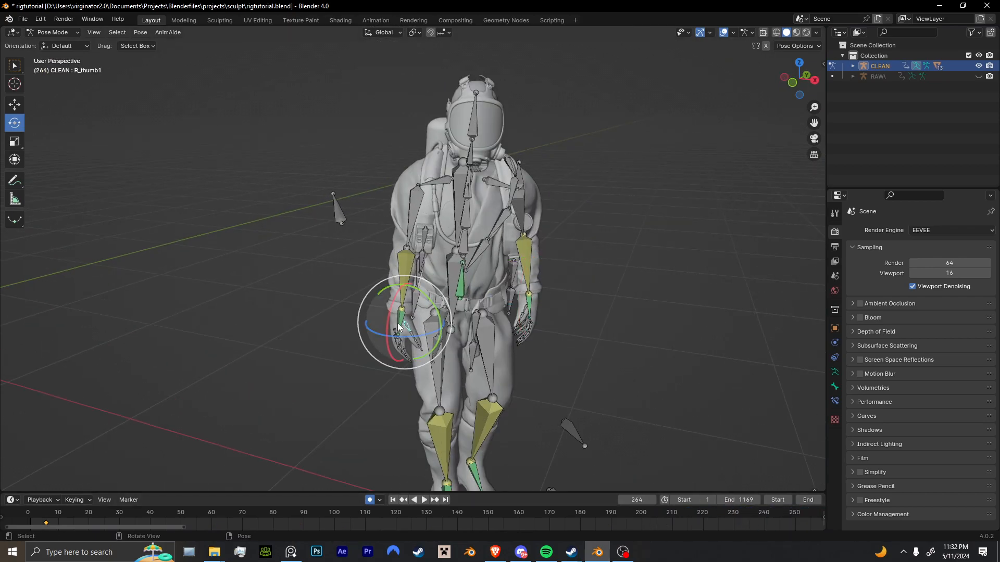
key(g)
click(414, 300)
key(r)
key(r)
click(622, 517)
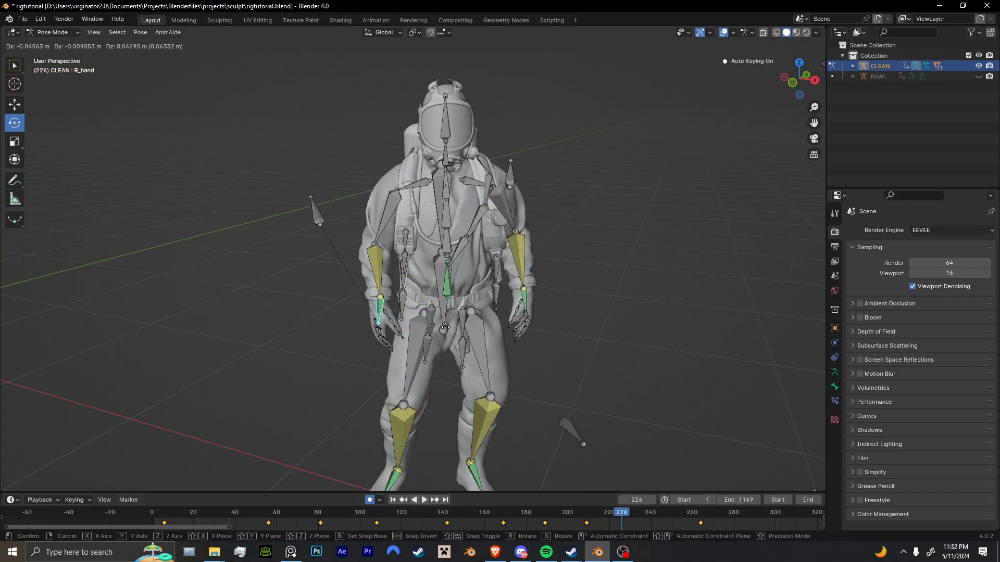
Hide the CLEAN armature in Object Mode, and play the animation from the start to examine the corrected arms.
key(ctrl+Tab)
key(h)
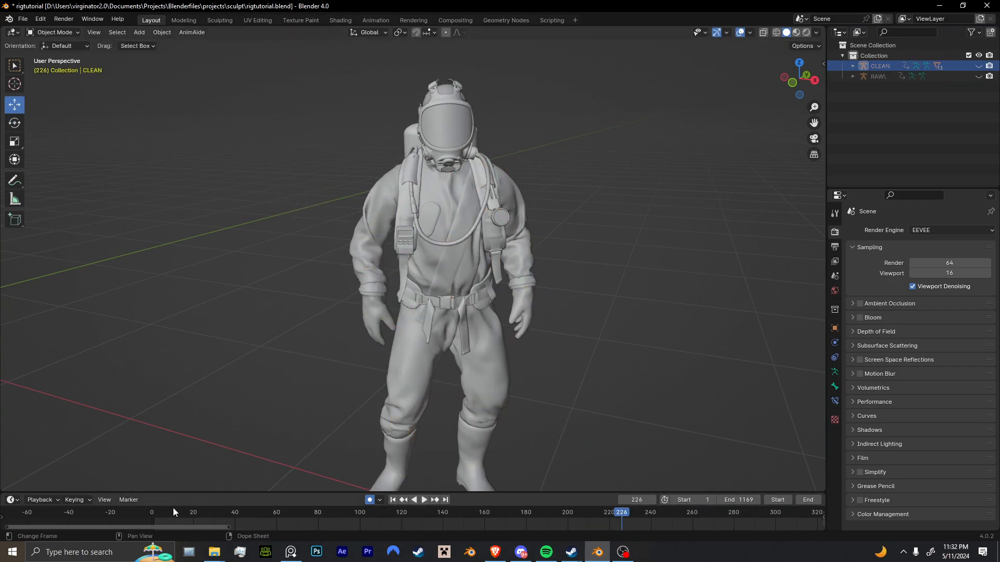
drag(173, 511, 153, 513)
key(space)
middle_drag(349, 377, 379, 393)
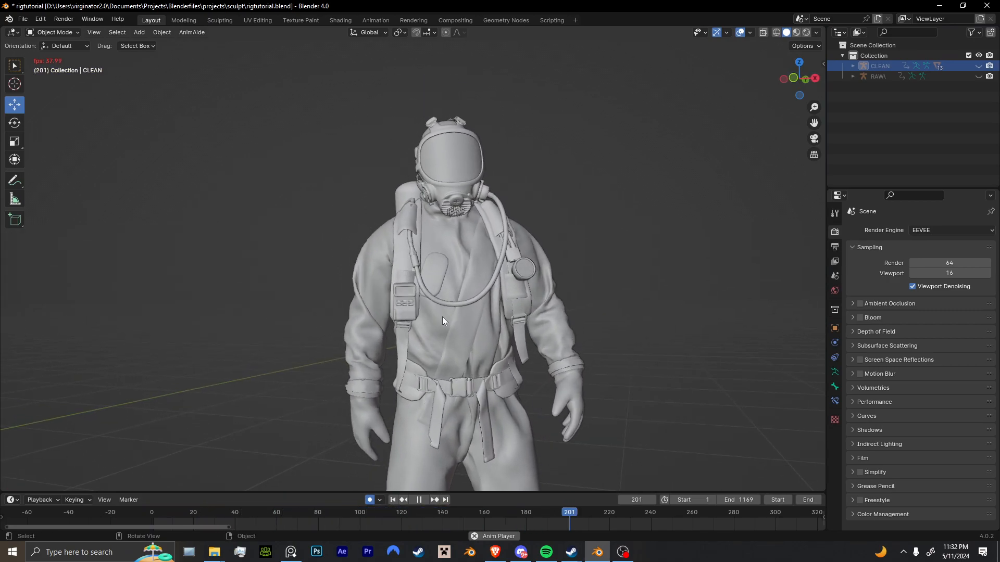
key(space)
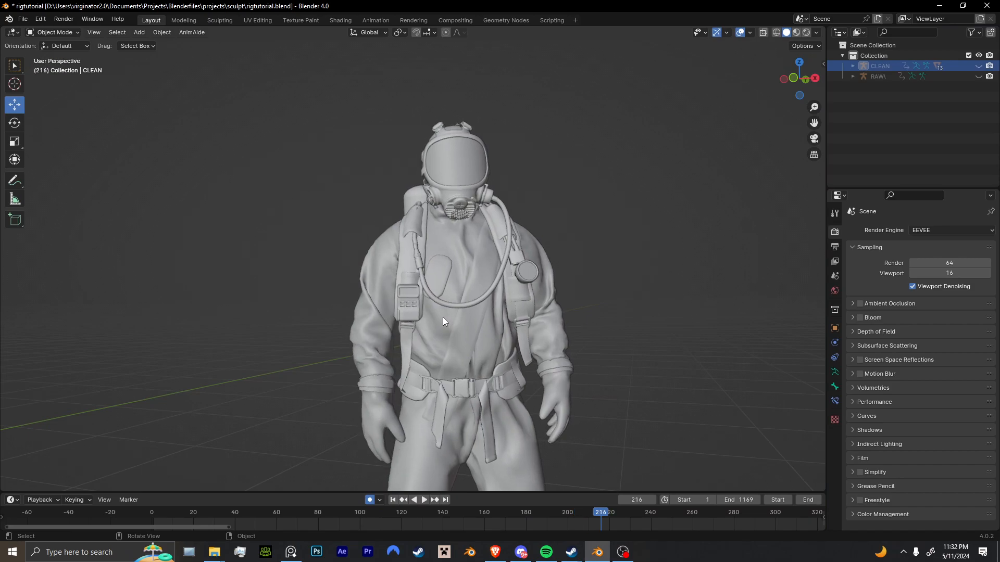
Reveal the hidden armatures, enter Pose Mode on the CLEAN rig, and select a bone at the front belt.
key(alt+h)
shift+middle_drag(488, 410, 437, 339)
scroll(446, 314, up, 4)
key(ctrl+Tab)
click(433, 339)
Advance from about frame 6 to frame 68, rotating the L_front_belt bone to key corrections along the way.
drag(180, 513, 164, 513)
key(space)
key(space)
click(435, 299)
key(space)
key(space)
key(space)
key(r)
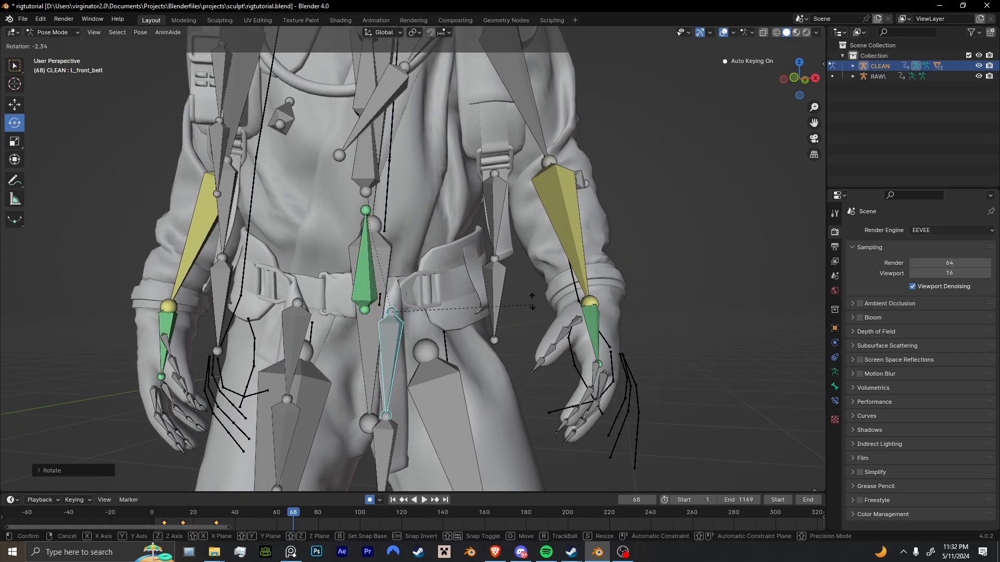
click(532, 305)
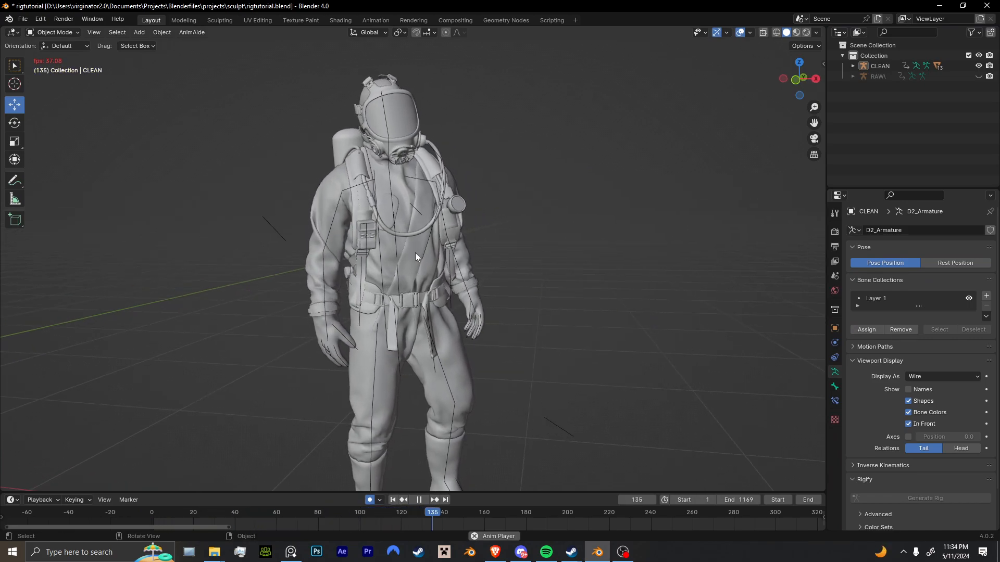
Replay the animation from frame 0, and examine the hazmat character's corrected movement.
key(space)
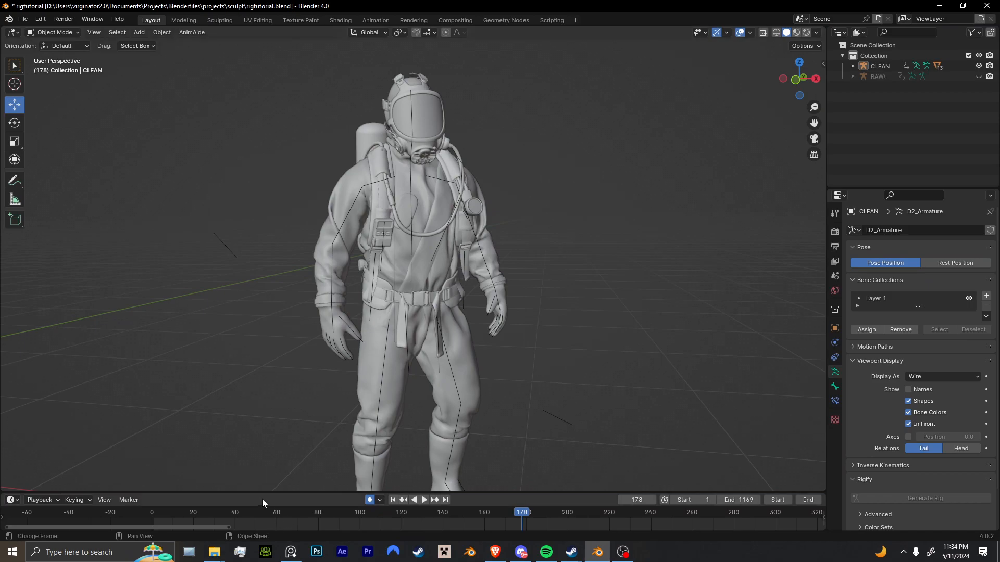
drag(175, 514, 143, 523)
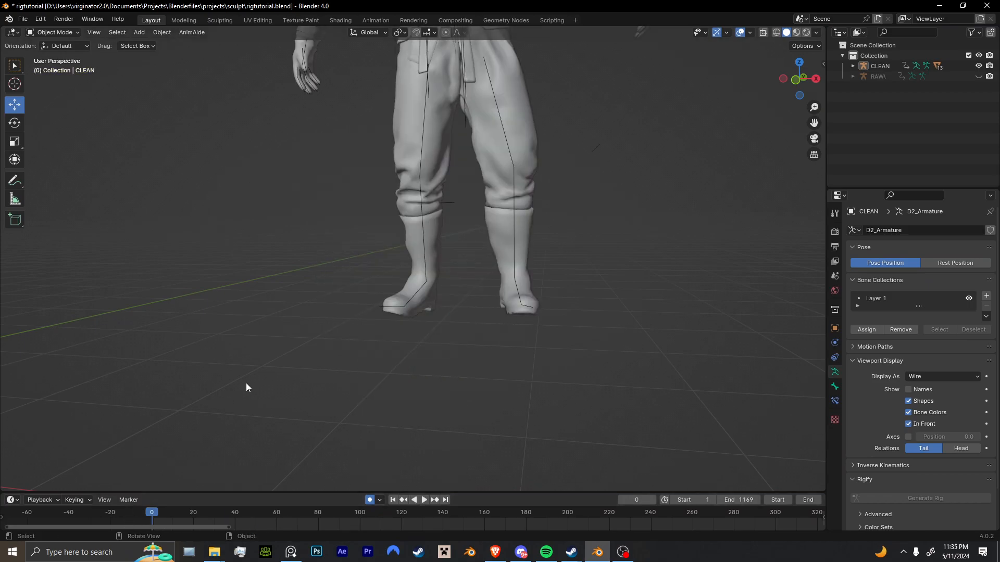
key(space)
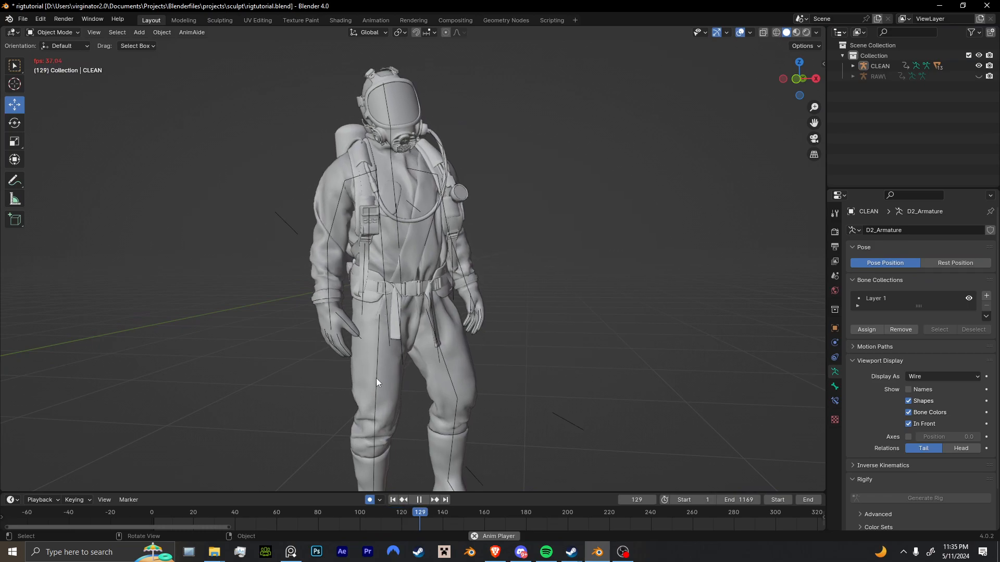
scroll(385, 378, down, 3)
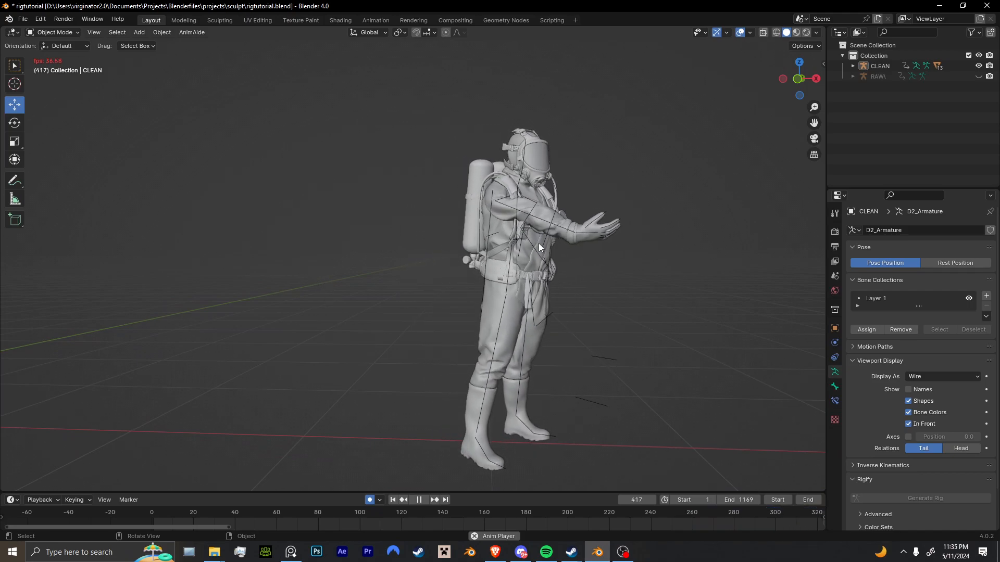
Reveal the RAW\ armature, and play the animation from frame 1 to compare it with the CLEAN rig.
key(space)
key(alt+h)
key(shift+Left)
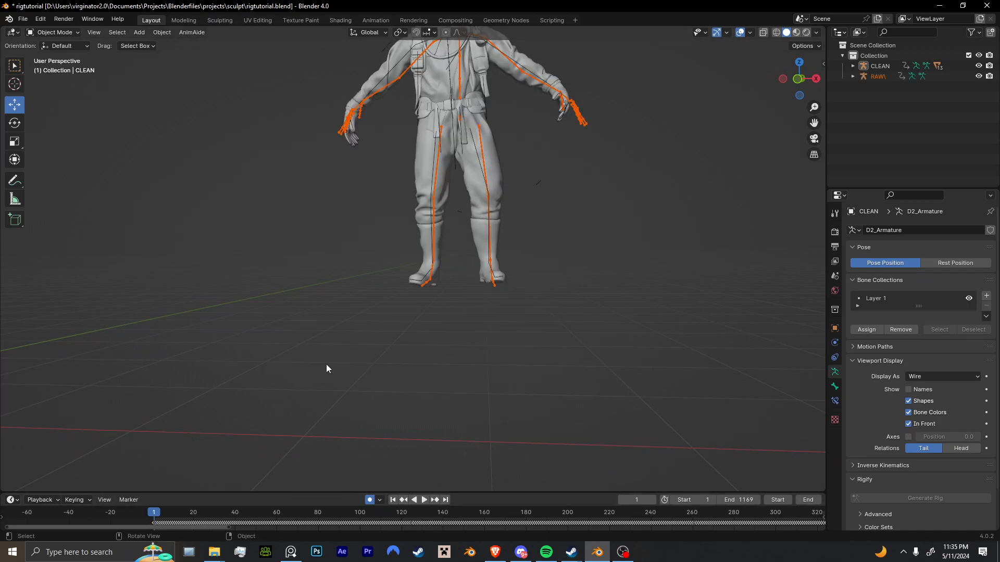
click(365, 330)
key(space)
scroll(372, 344, up, 5)
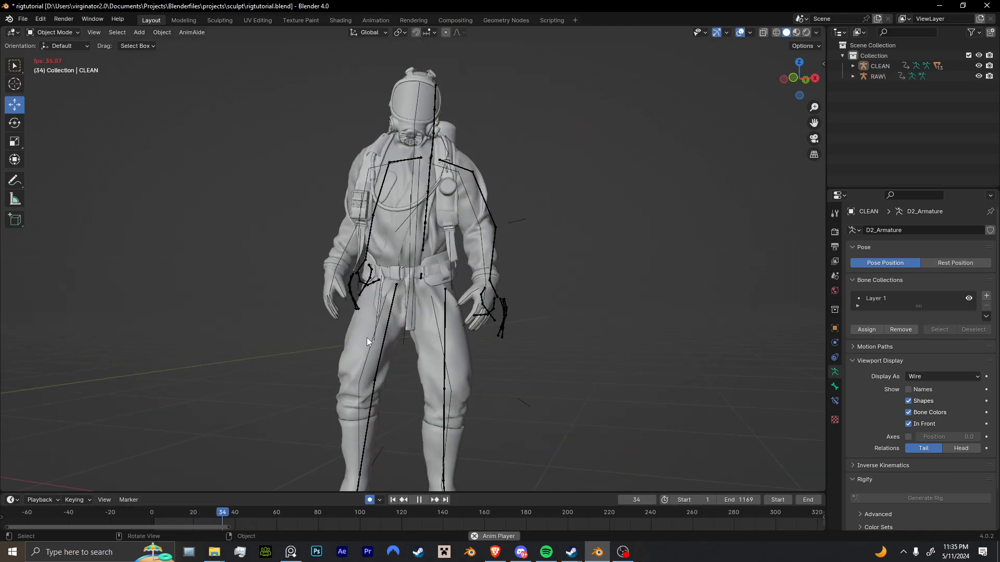
scroll(457, 340, down, 4)
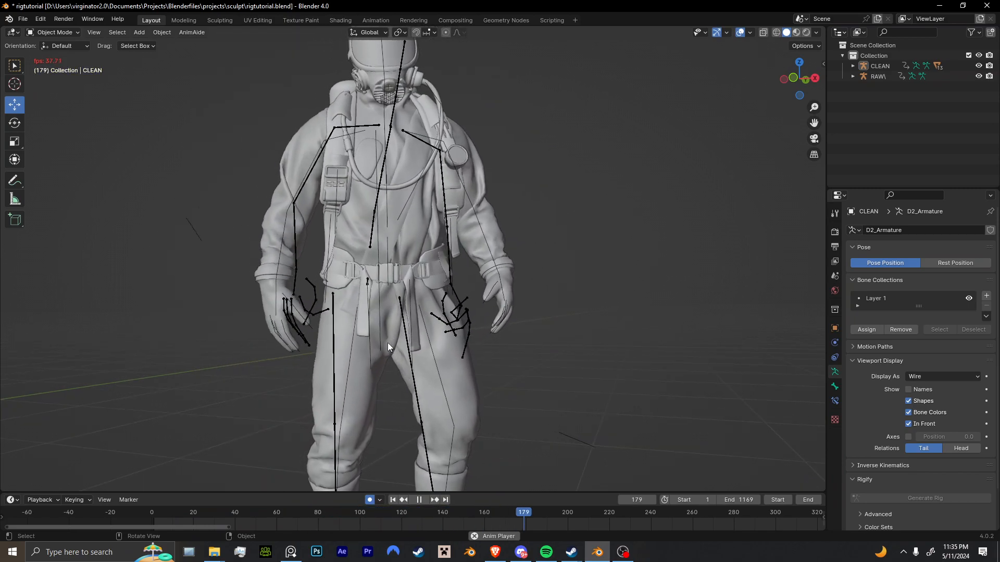
middle_drag(387, 342, 401, 376)
key(space)
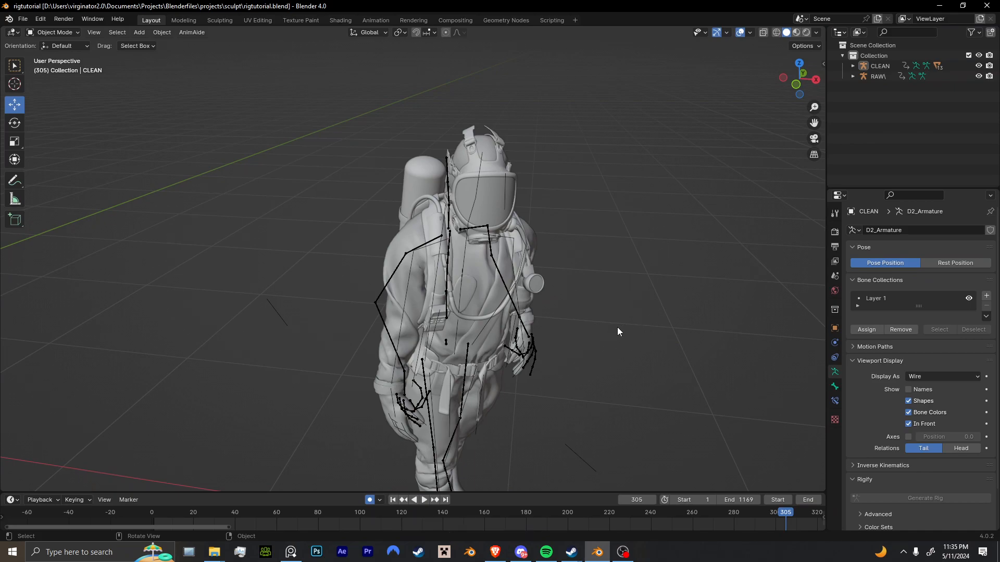
Open the list of recently used blend files.
click(22, 19)
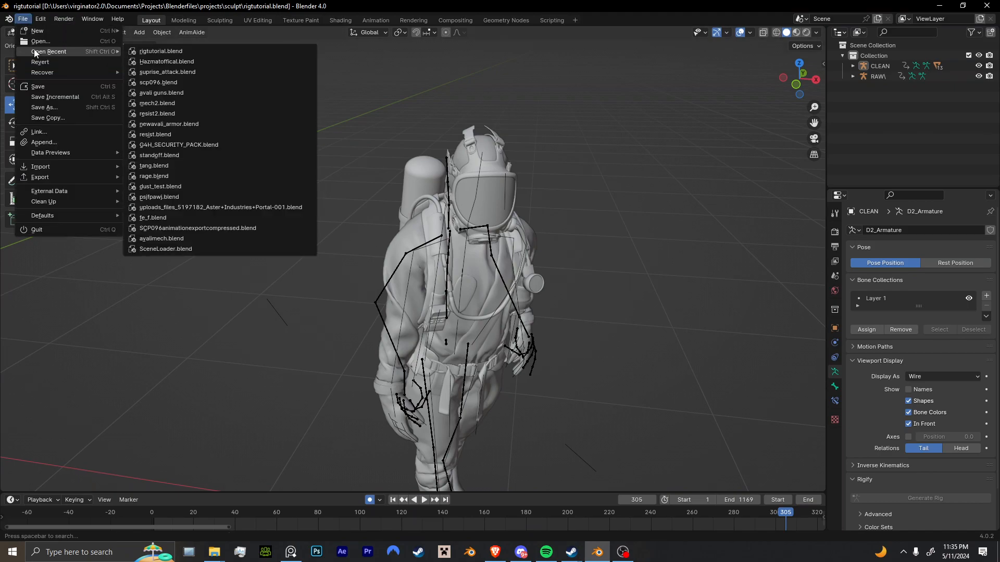
mouse_move(47, 55)
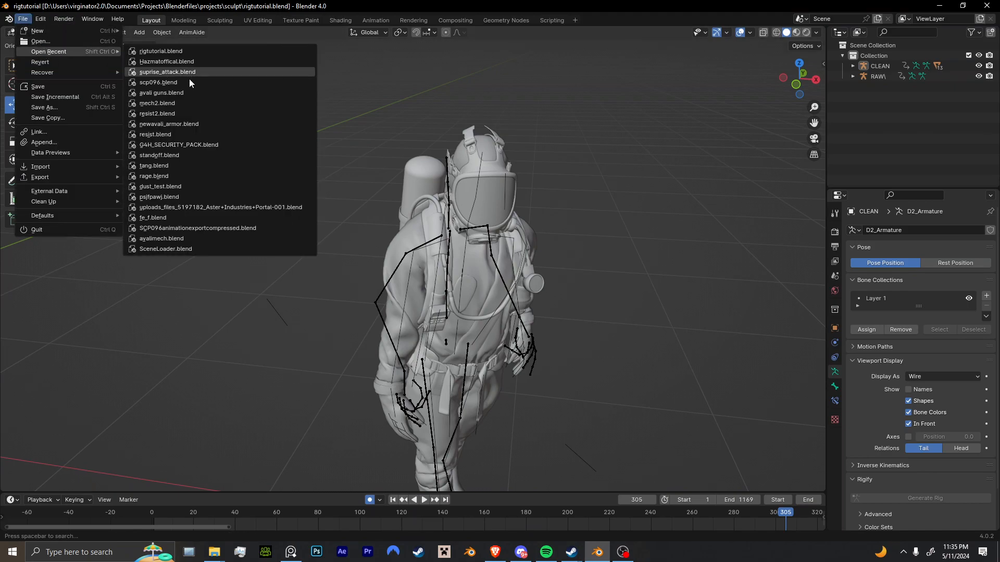
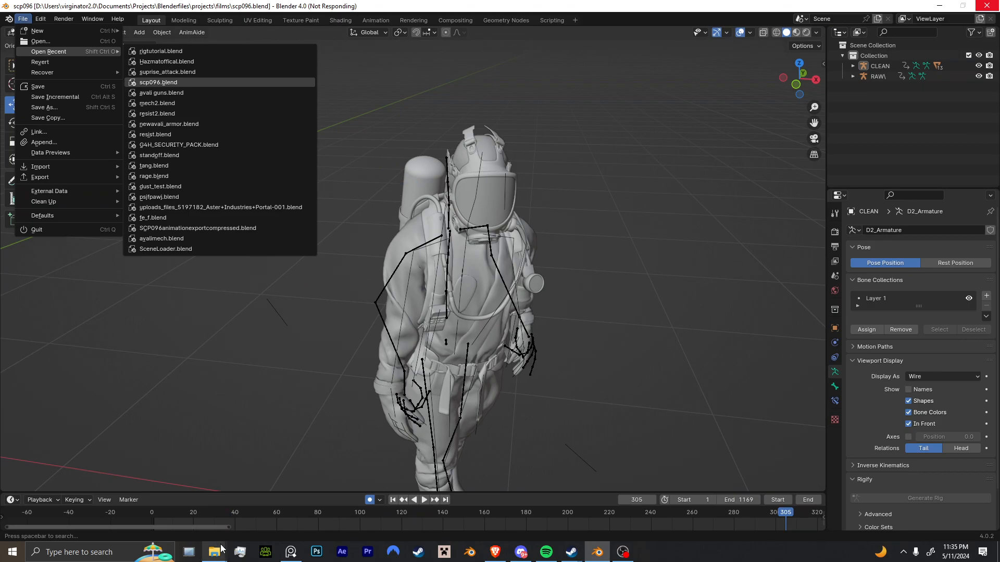
Open scp096.blend from the recent files and set the playback start frame to 0.
mouse_move(220, 548)
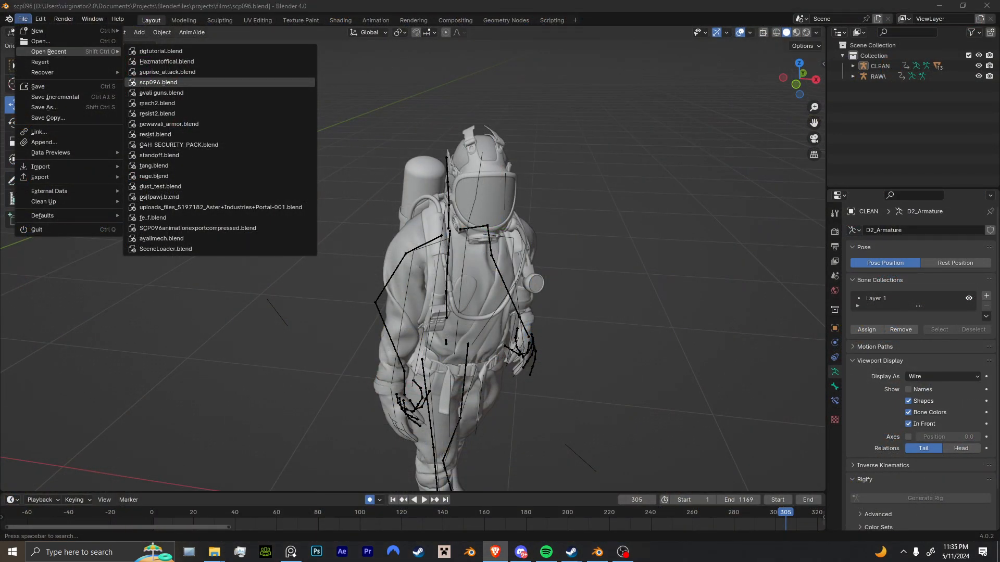
scroll(435, 492, down, 15)
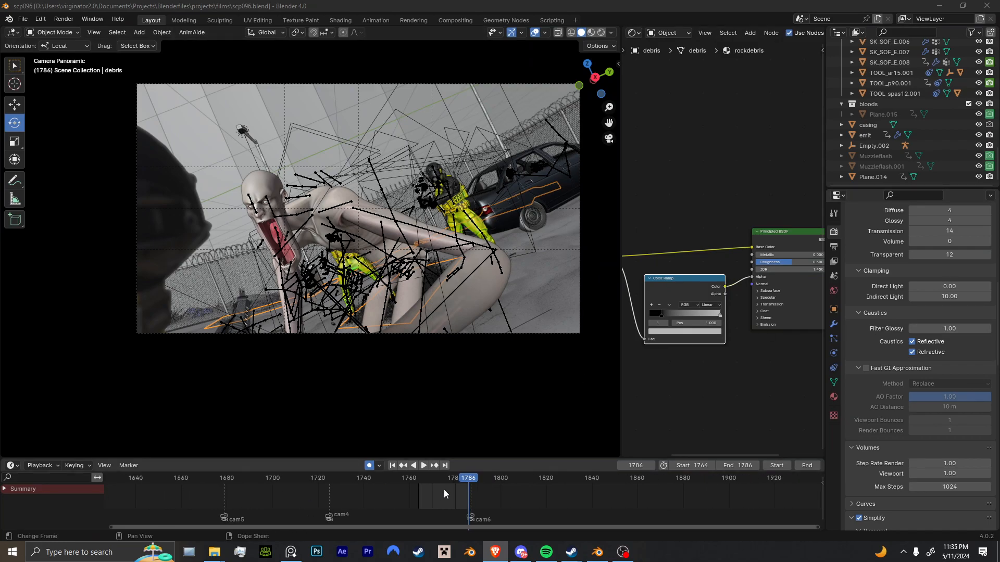
drag(691, 466, 531, 466)
scroll(562, 498, down, 6)
scroll(542, 489, down, 8)
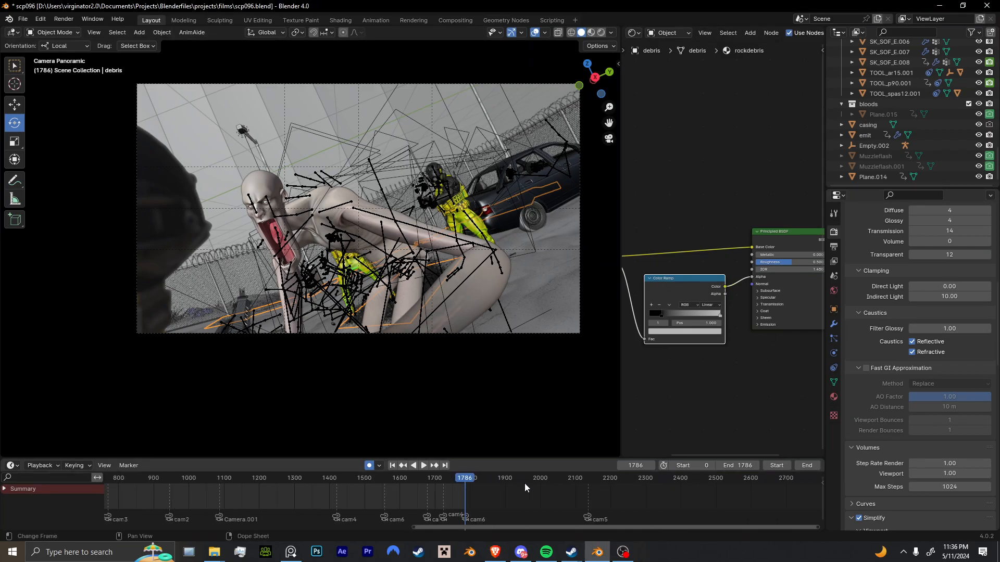
Play the scene briefly from around frame 1100, and examine the armed characters from outside the camera.
click(334, 487)
middle_drag(342, 443, 332, 348)
scroll(333, 348, up, 6)
key(space)
Play the fight animation from about frame 1460 in the free view.
key(space)
middle_drag(492, 318, 571, 242)
scroll(570, 242, up, 2)
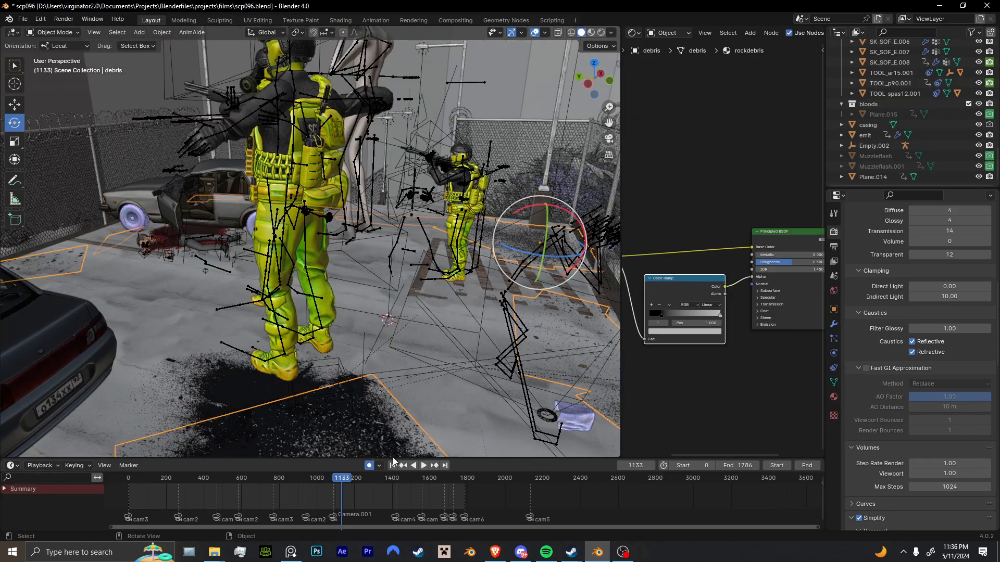
click(402, 480)
key(space)
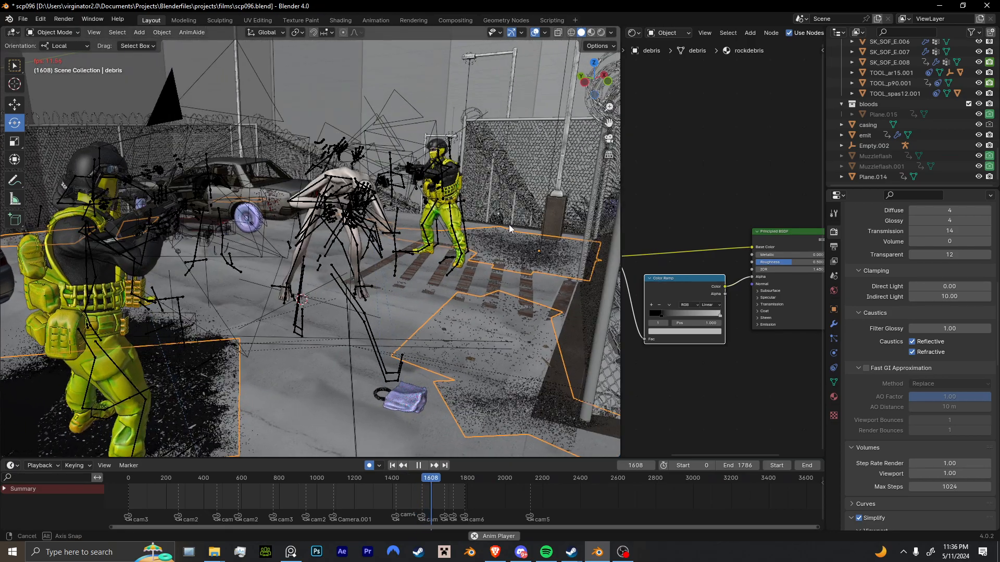
key(space)
Extend the playback end frame to 2067, and play from frame 1528 with the viewport overlays hidden.
click(416, 478)
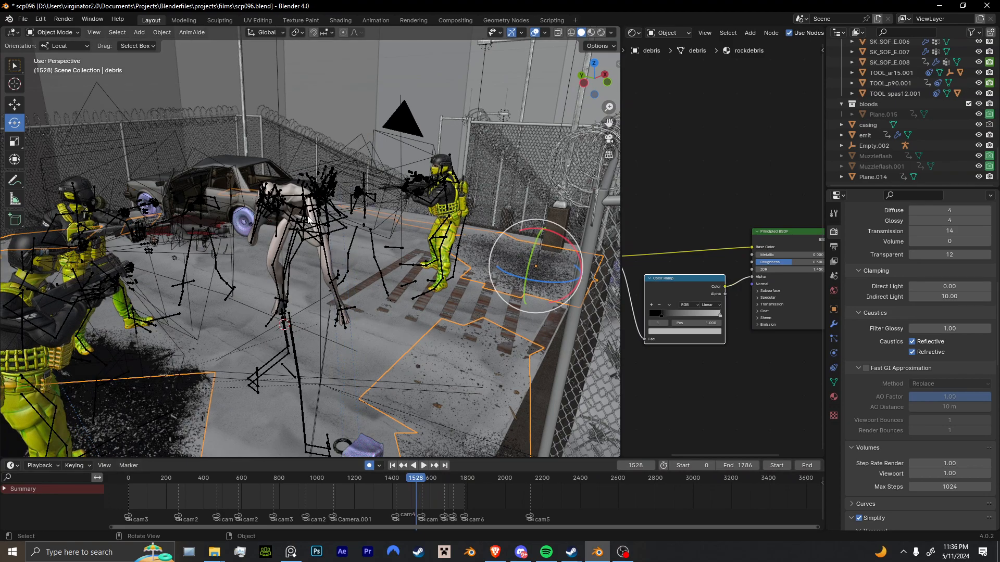
drag(744, 470, 766, 470)
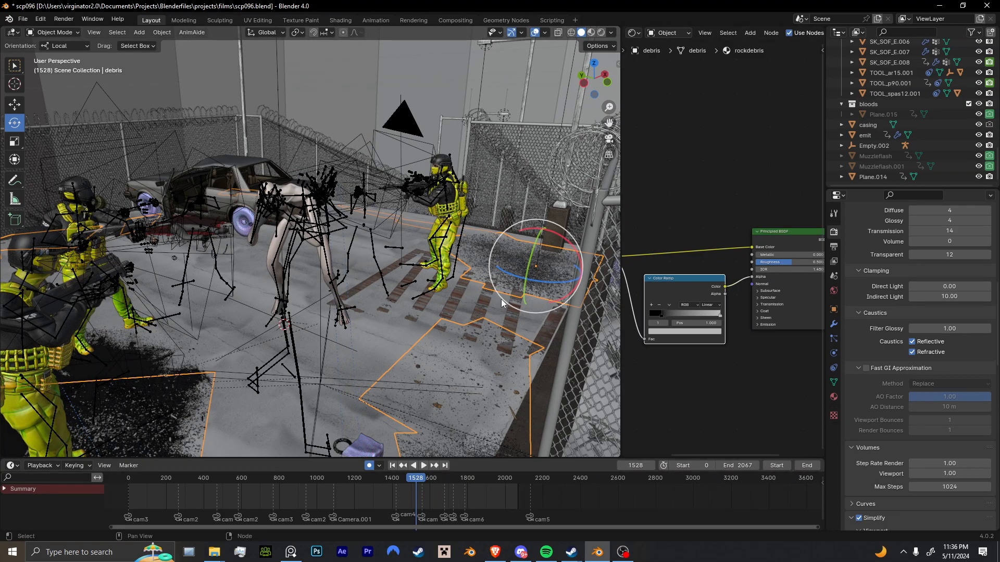
key(space)
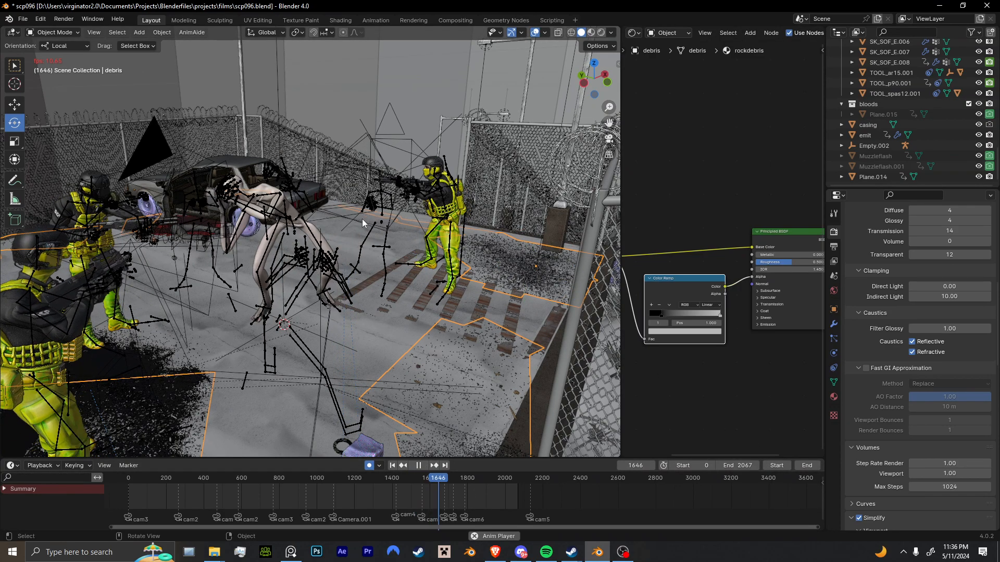
click(535, 32)
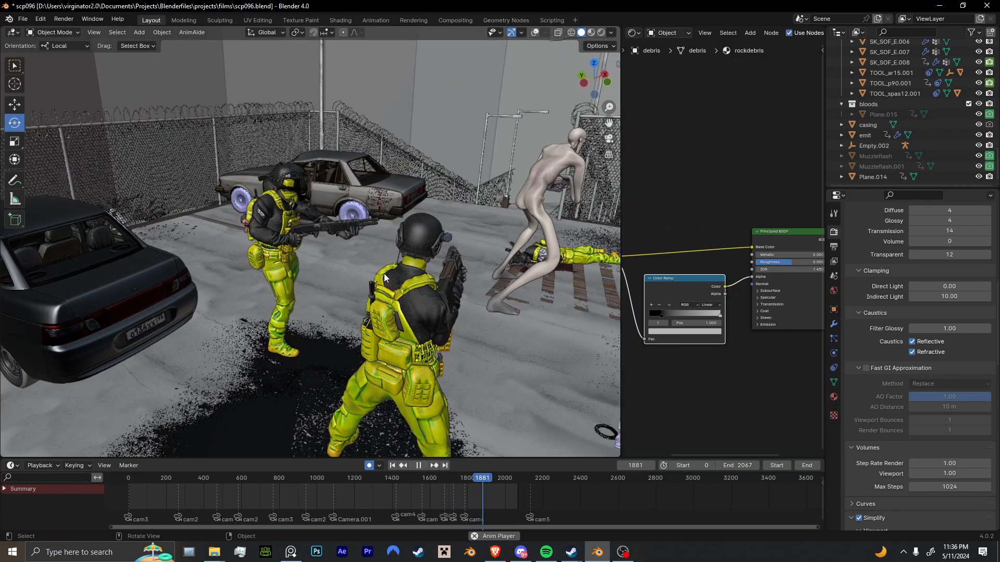
key(space)
Replay the scene from about frame 1290, switching to the camera view during playback.
click(371, 480)
key(space)
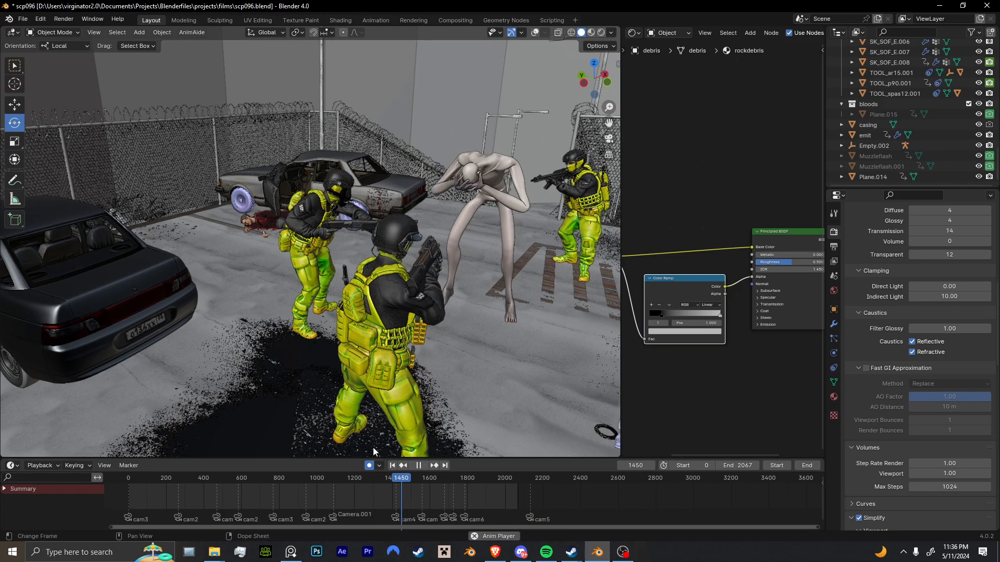
click(609, 139)
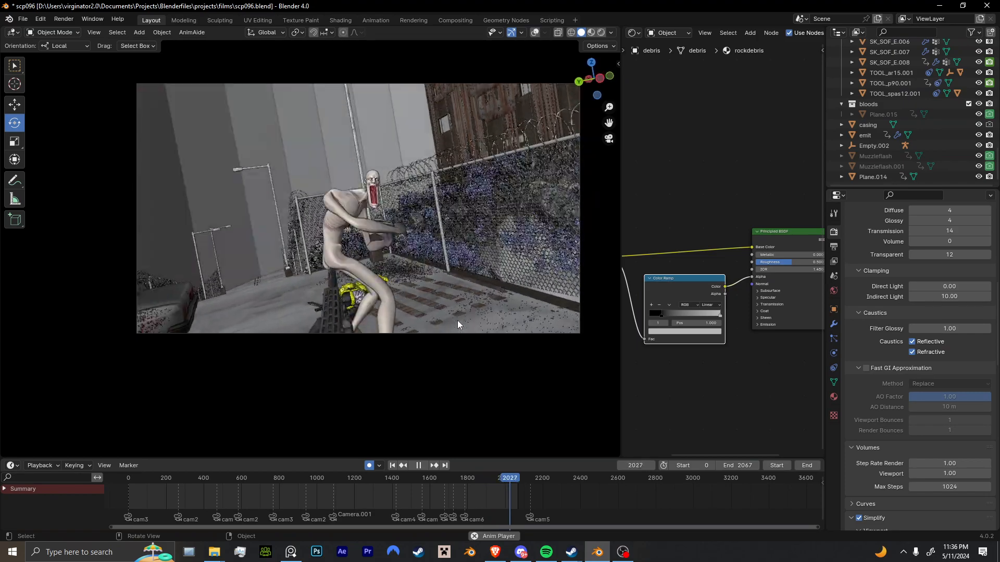
key(Escape)
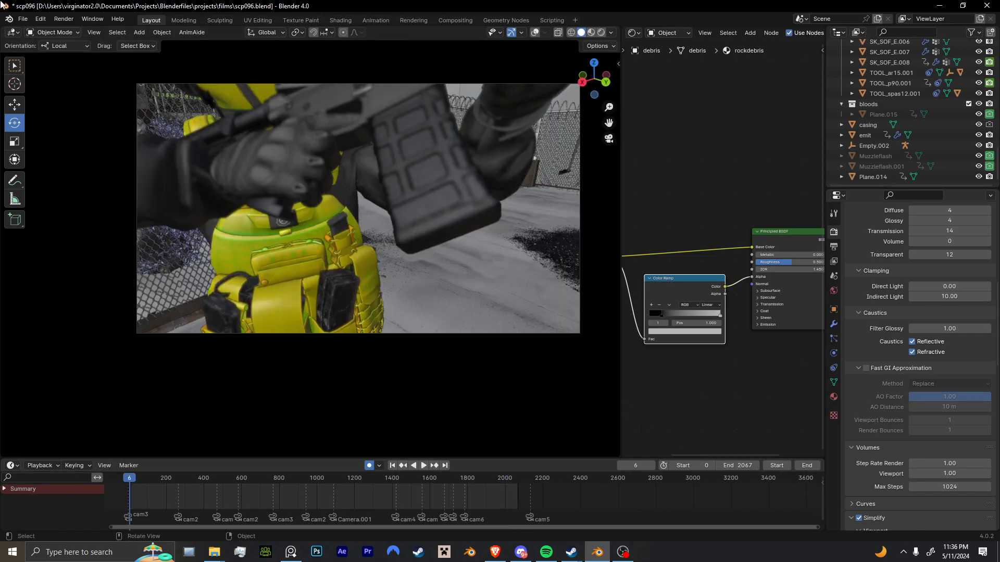
Open walkthru2.blend from the films folder, discarding the changes to scp096.blend.
click(28, 23)
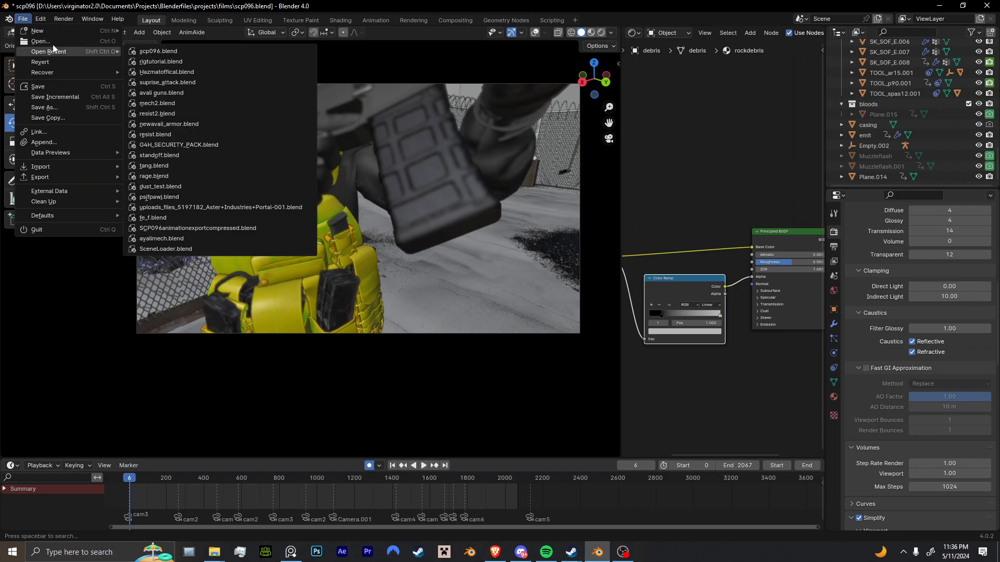
click(73, 41)
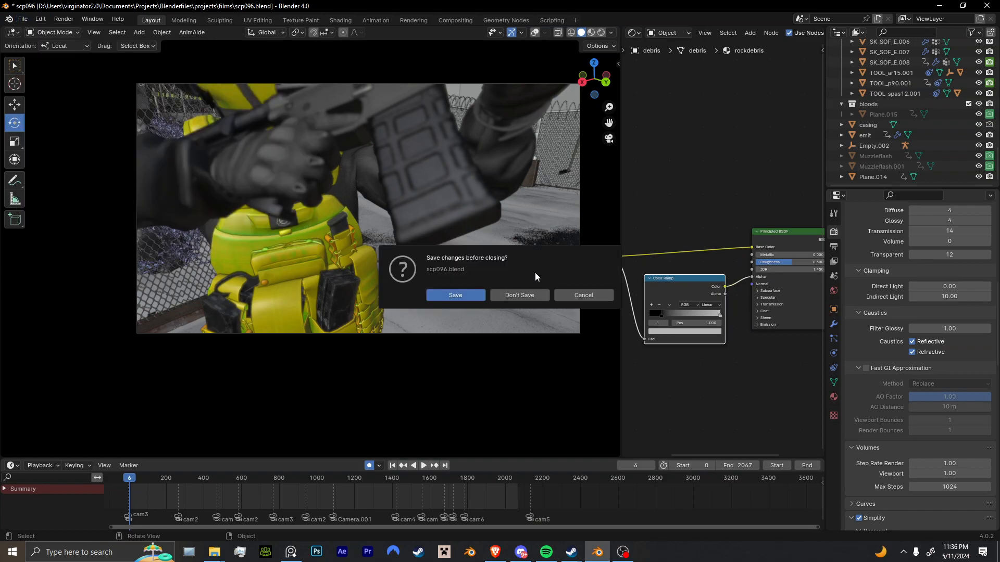
click(539, 293)
scroll(559, 314, down, 3)
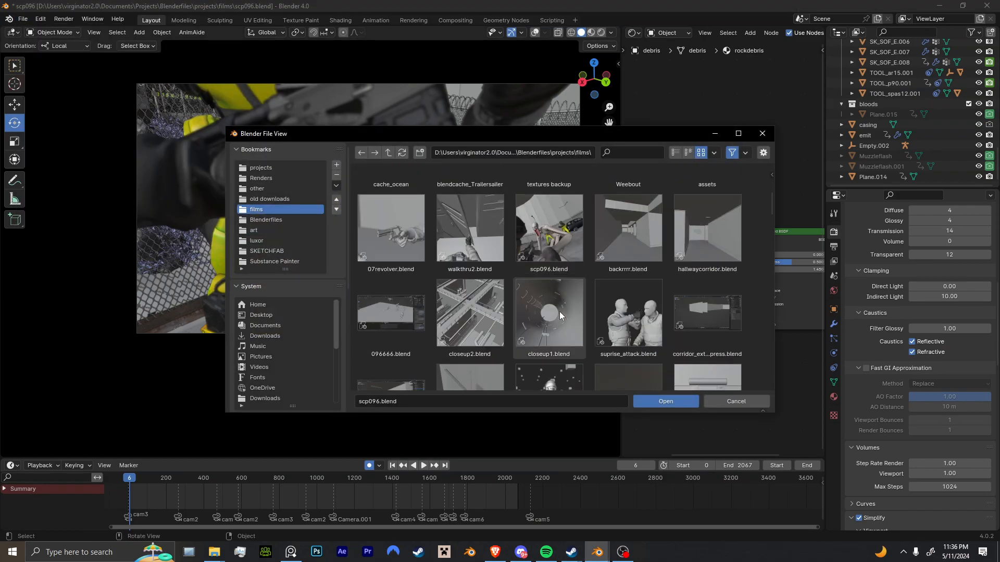
double_click(488, 256)
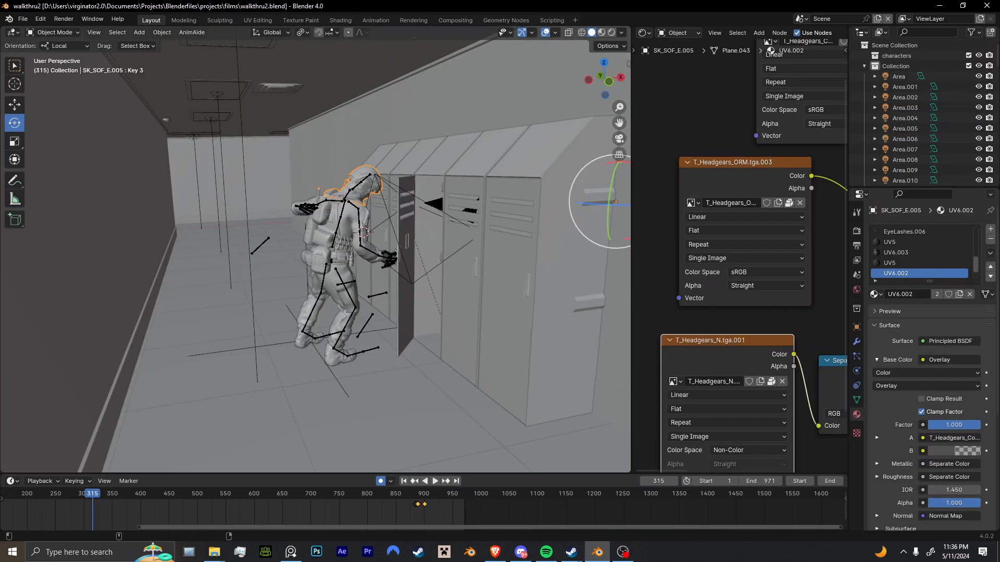
Play the walkthru2 animation through the scene camera from about frame 56, and examine the locker and character shots.
click(619, 139)
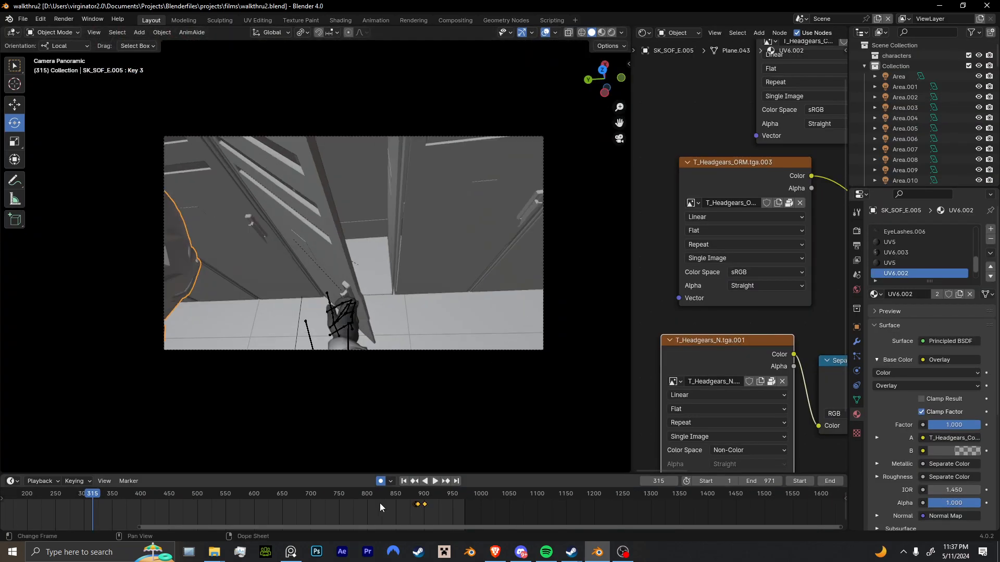
scroll(357, 521, down, 6)
scroll(517, 517, down, 2)
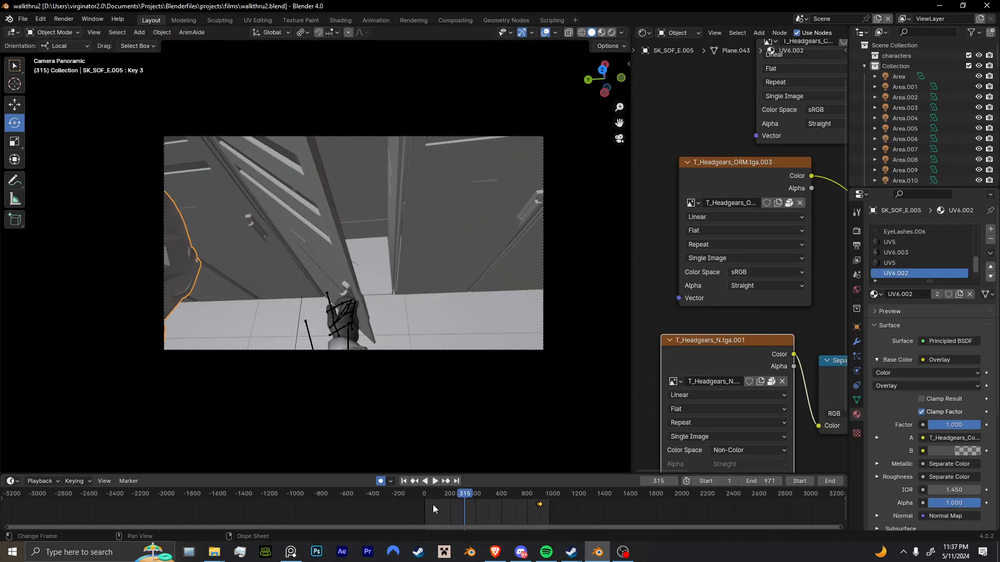
click(430, 498)
key(space)
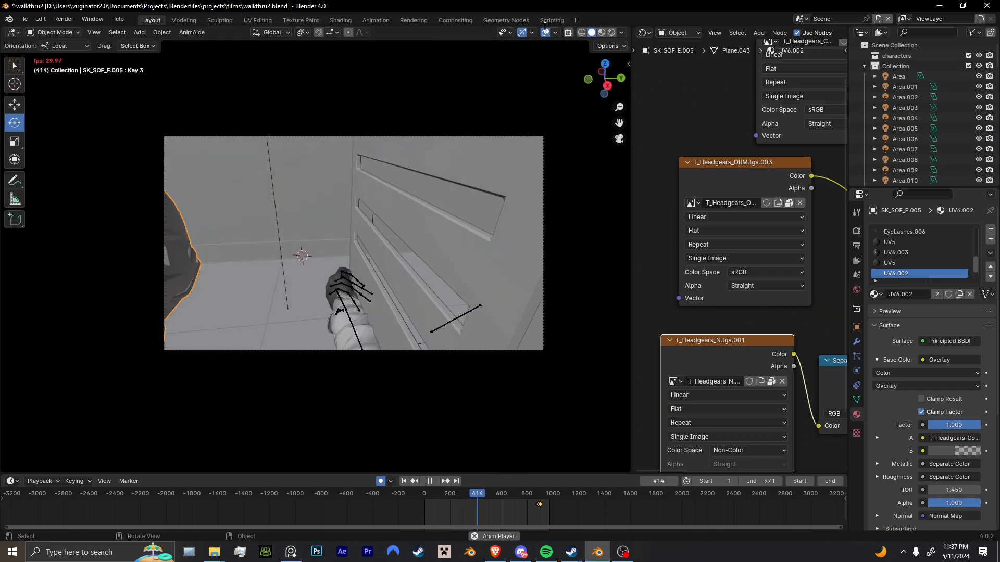
click(464, 494)
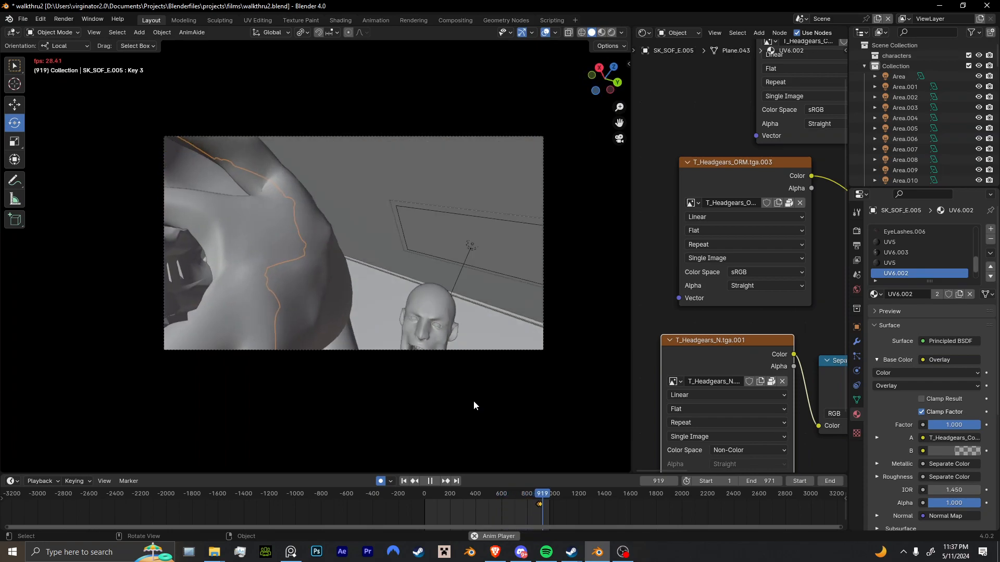
key(space)
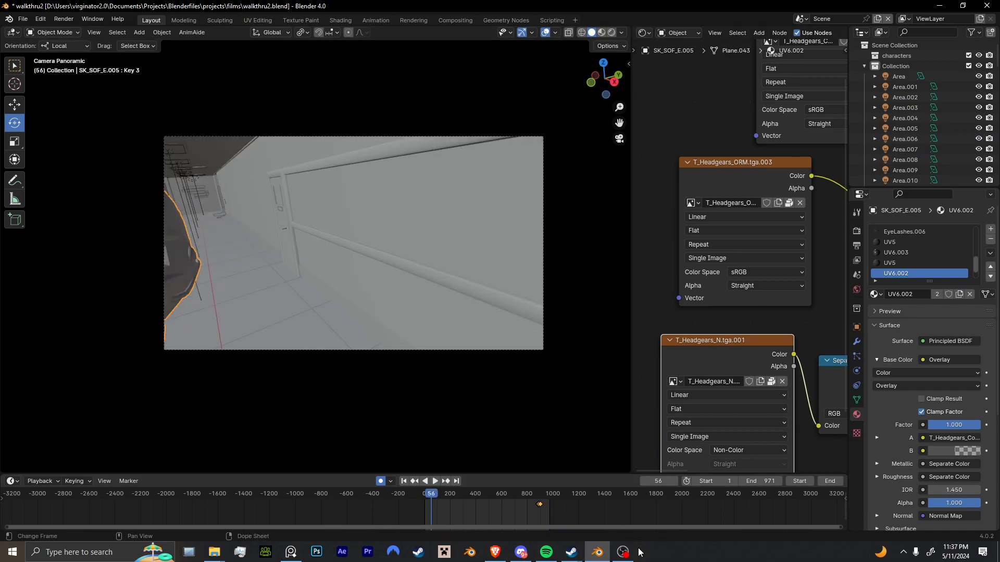
click(625, 552)
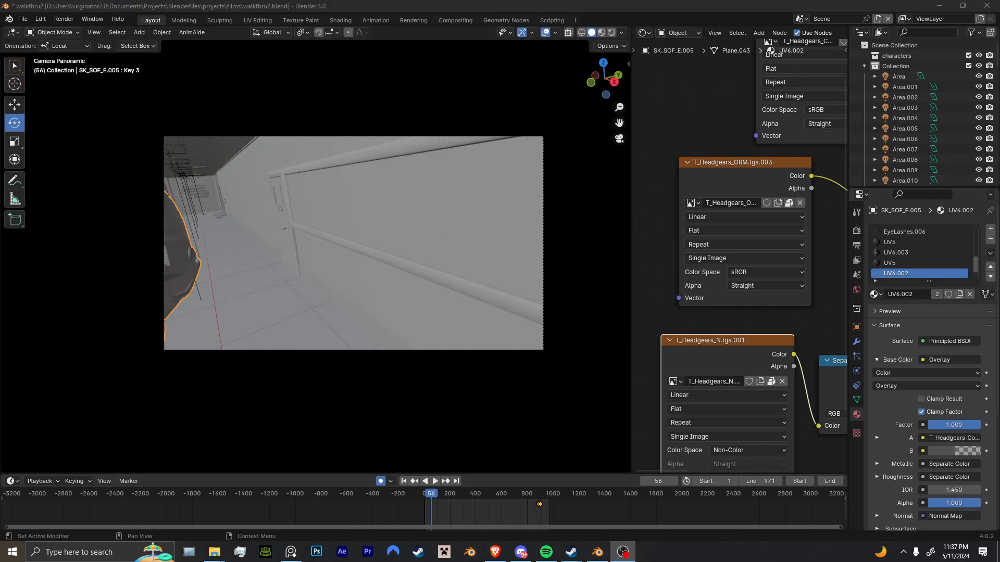